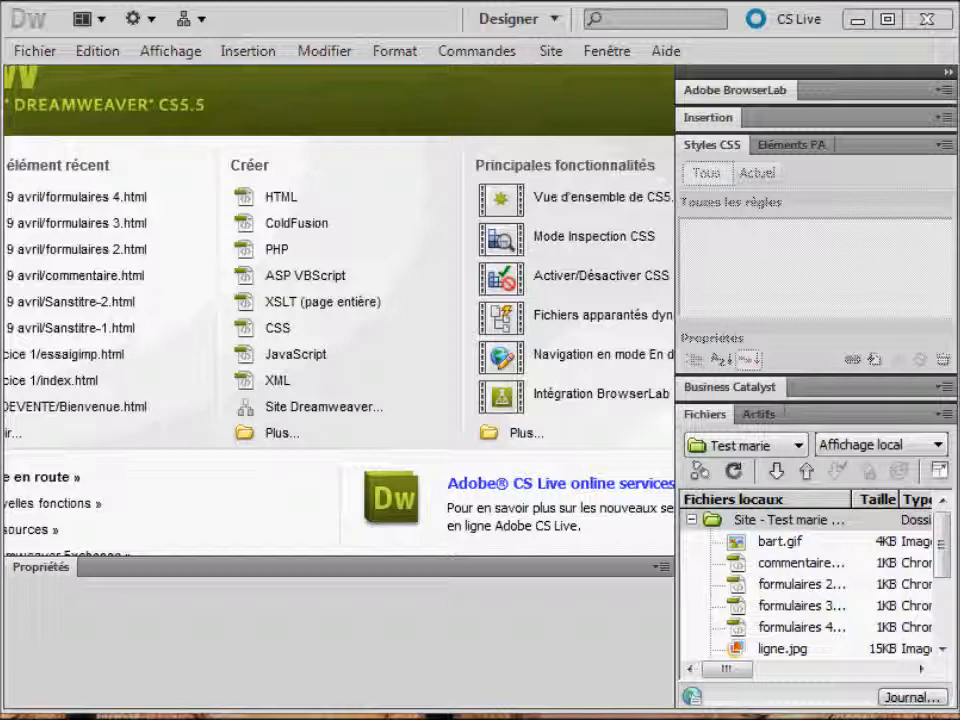
- Create a blank CSS document, collapse the side panels to icons and show the CSS styles list
click(30, 51)
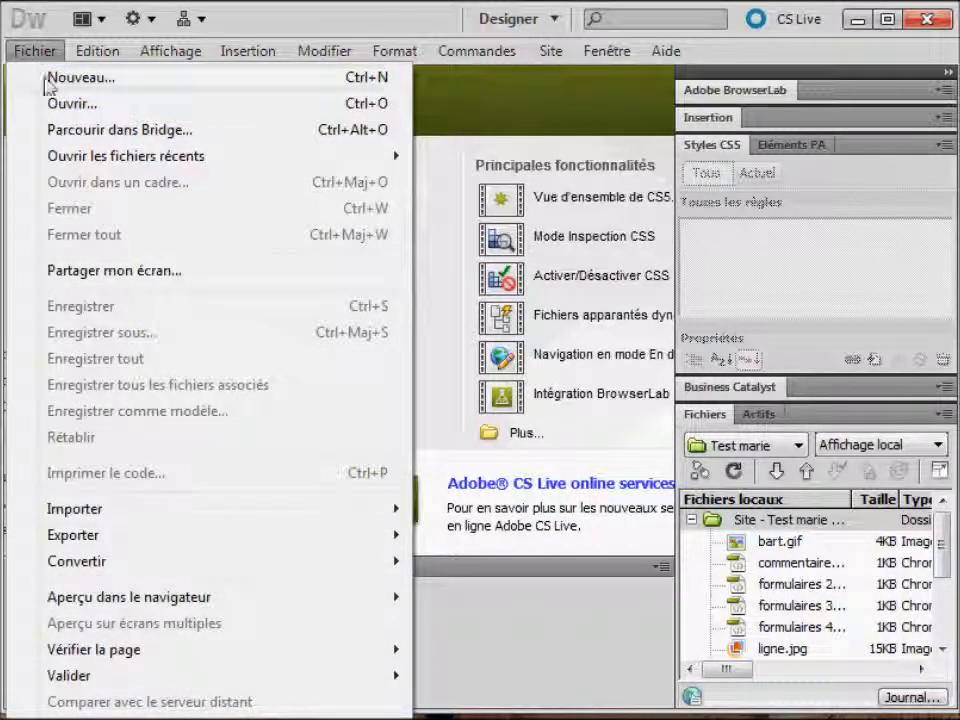
click(50, 78)
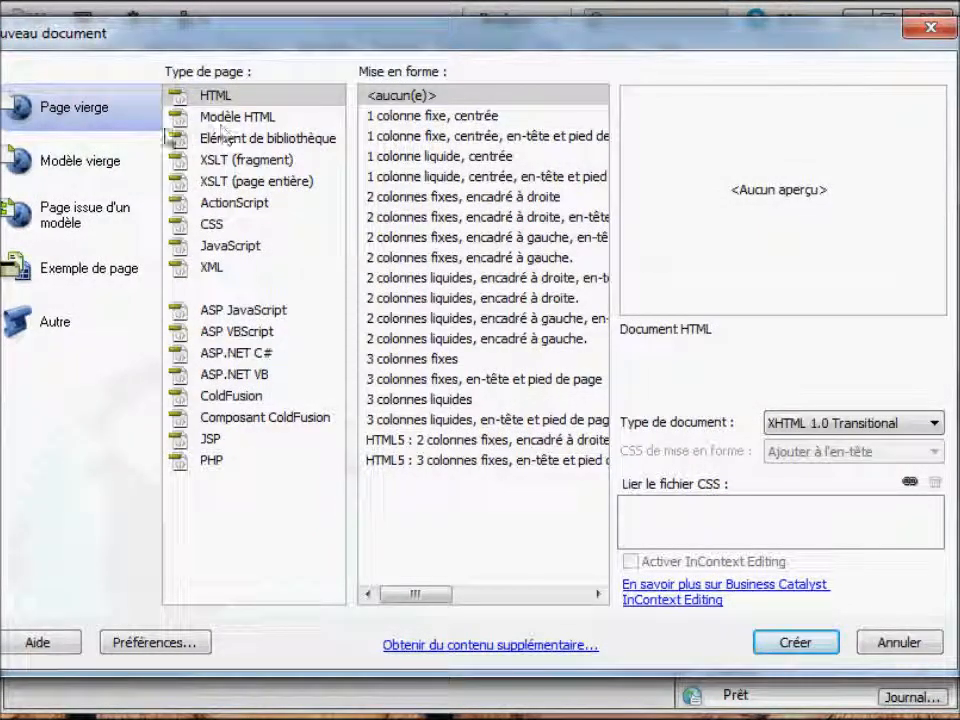
click(236, 227)
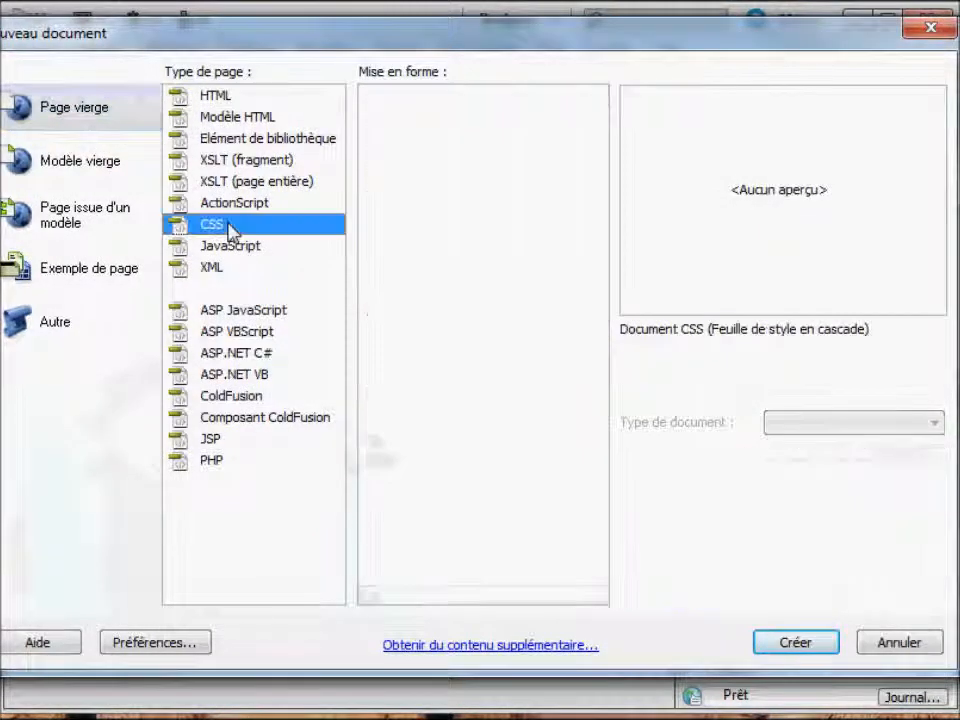
click(775, 643)
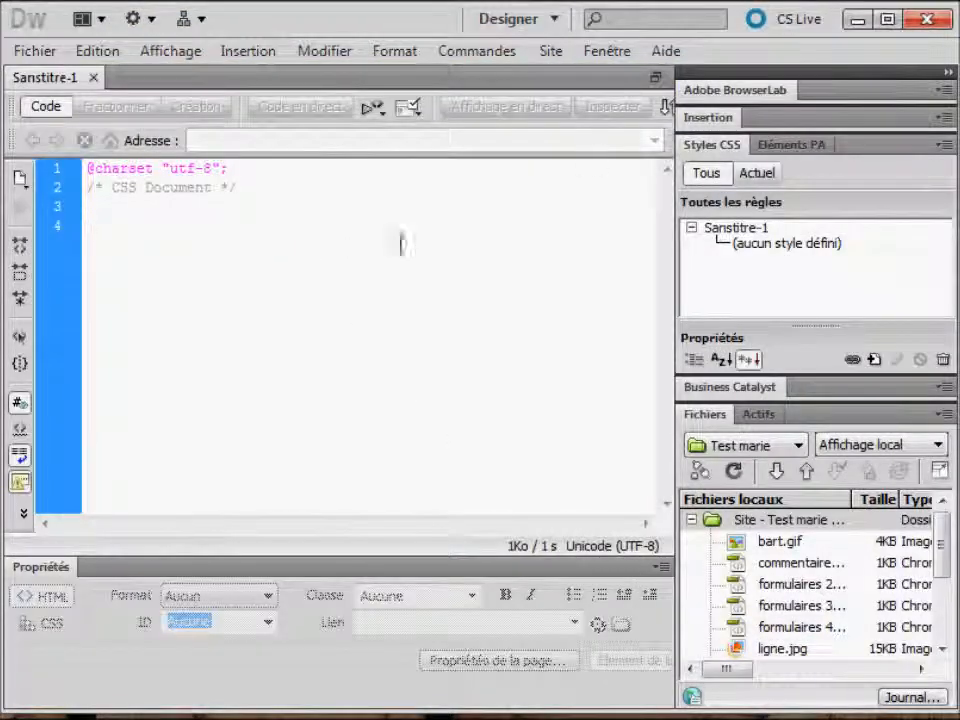
click(947, 73)
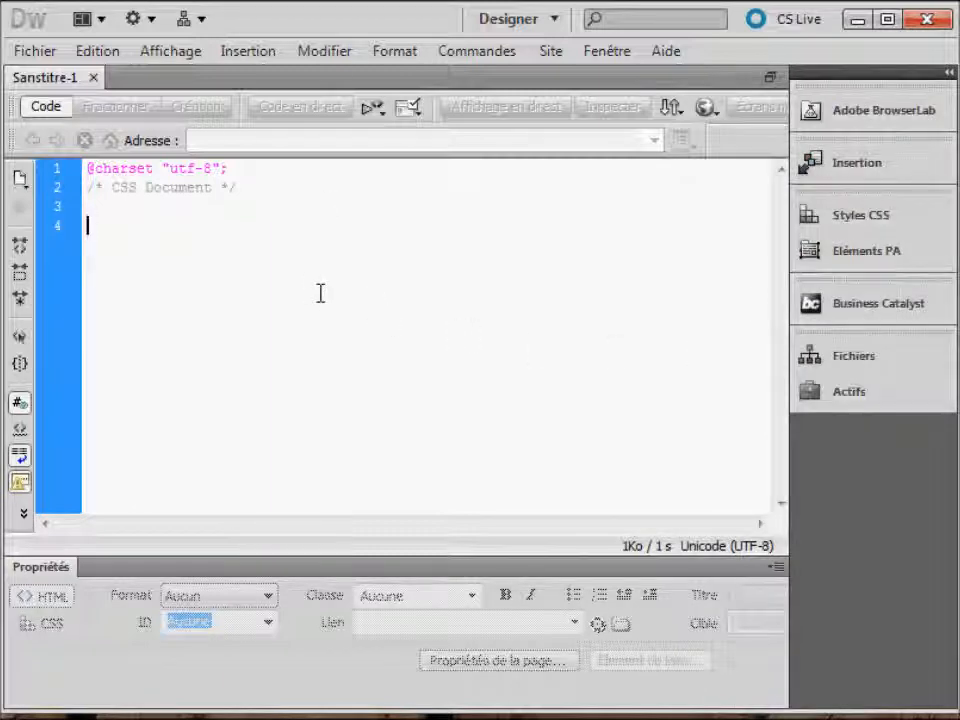
click(901, 226)
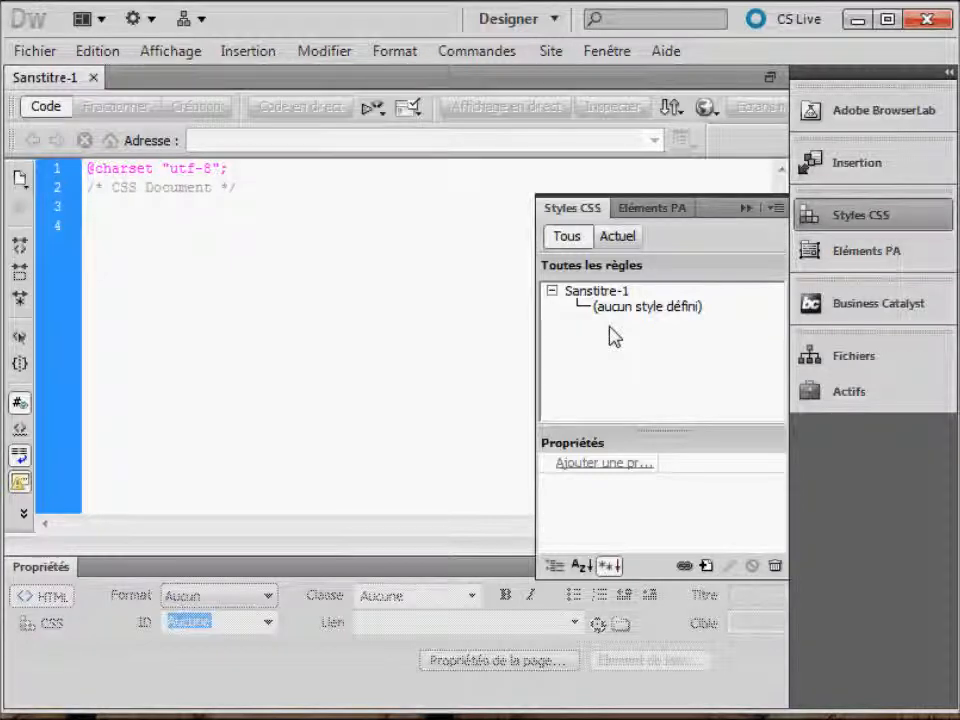
- Save the style sheet in the site 19 avril folder as mafeuilledestyle.css, using the Style Sheets (*.css) file type
click(37, 55)
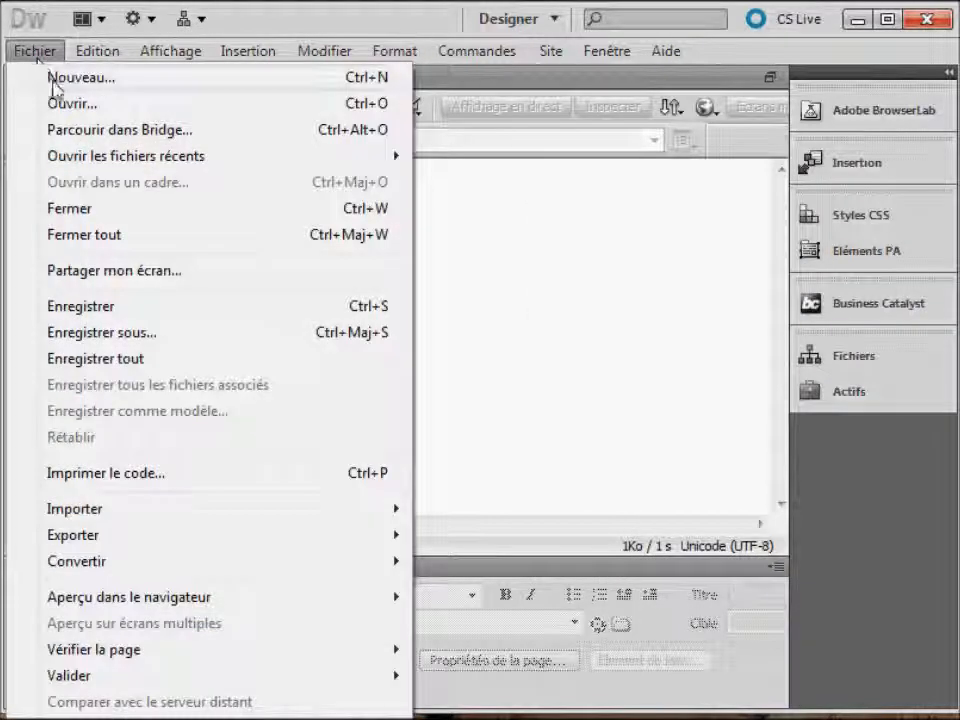
click(120, 308)
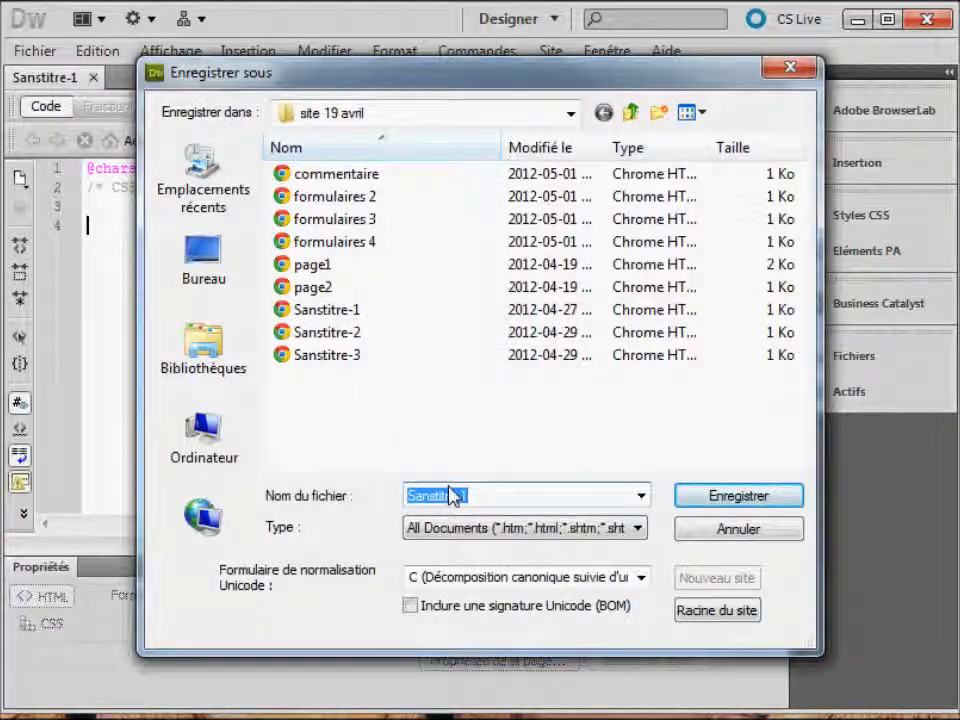
text(mafeuilledestyle)
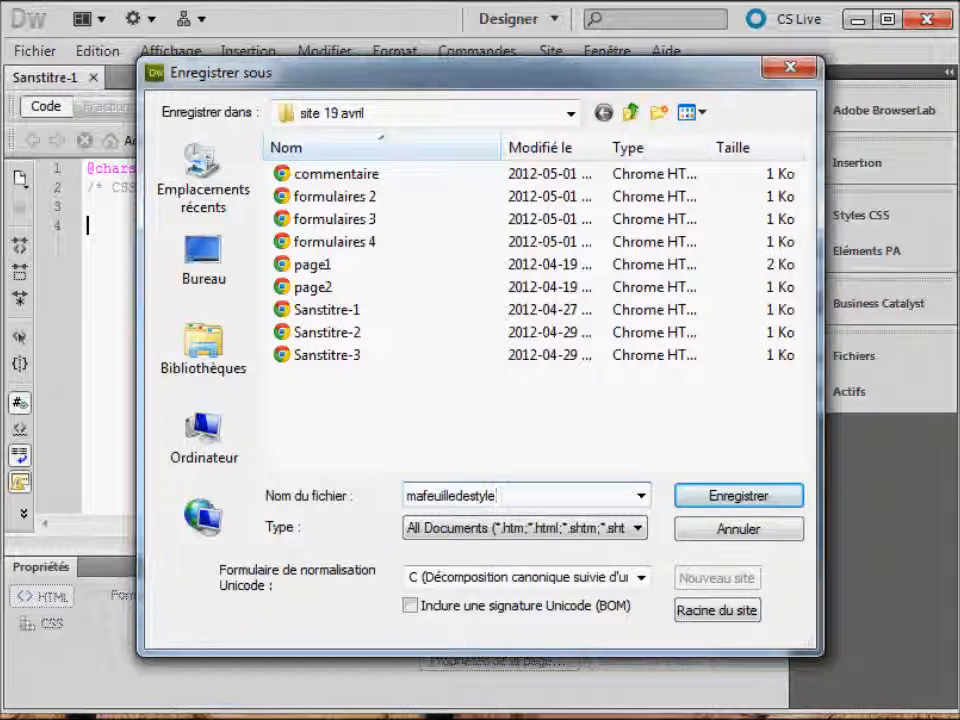
click(508, 530)
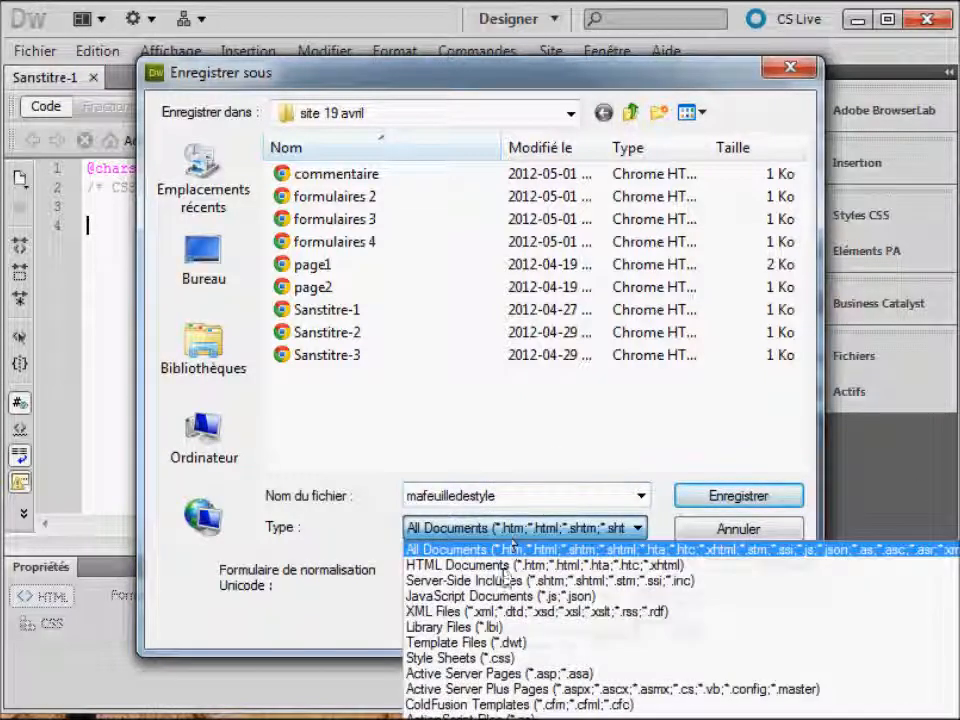
click(497, 660)
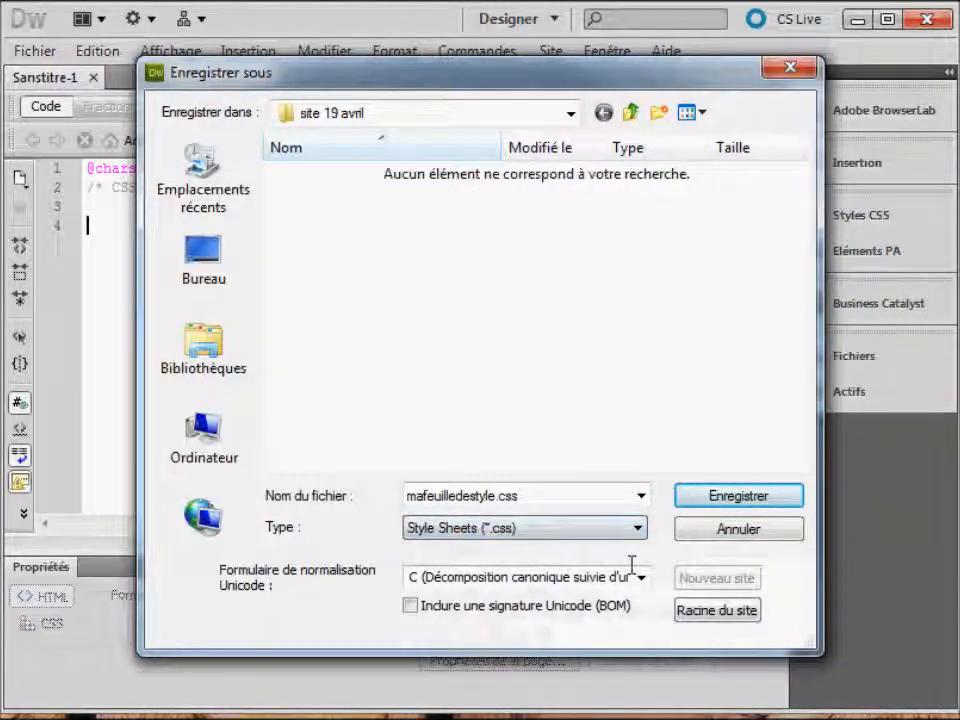
click(711, 504)
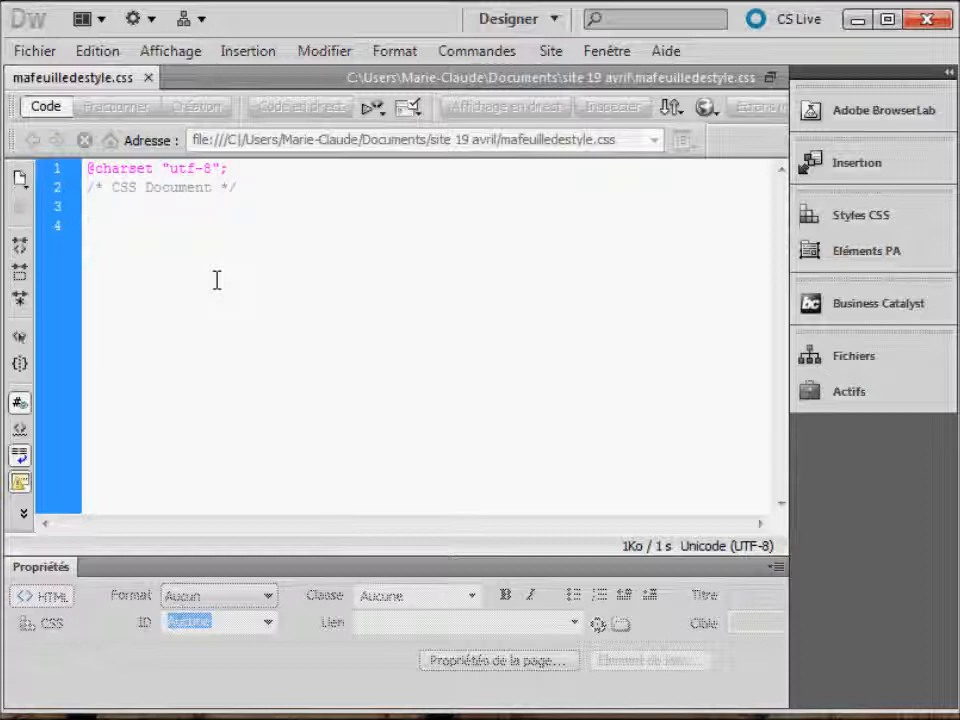
- Create a new CSS rule with the tag selector type (Balise) for the body element, defined in this document only
click(837, 225)
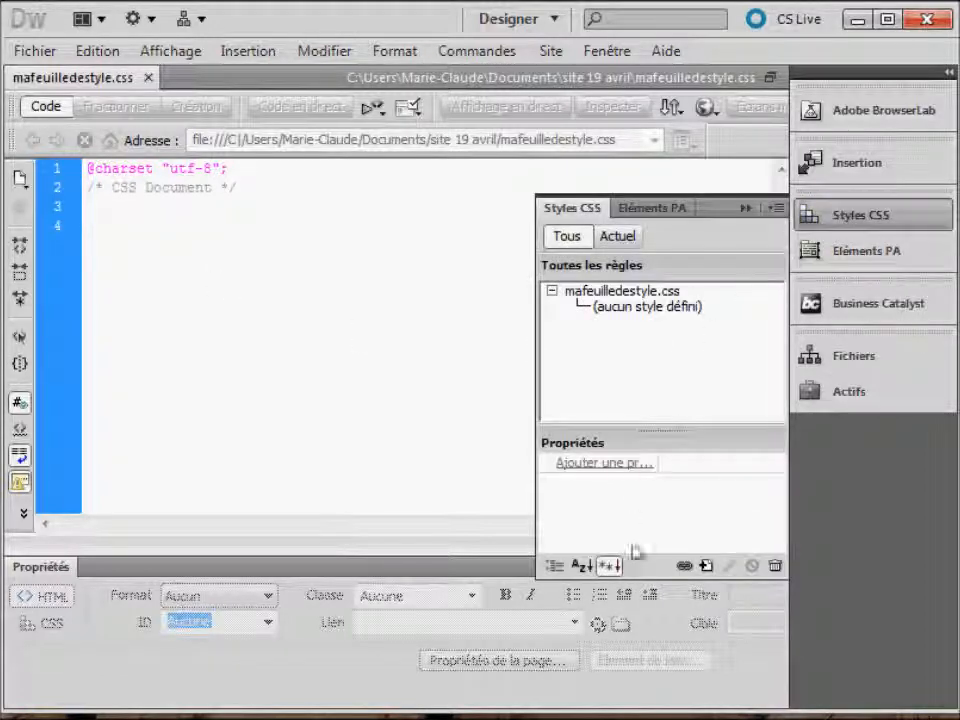
click(707, 566)
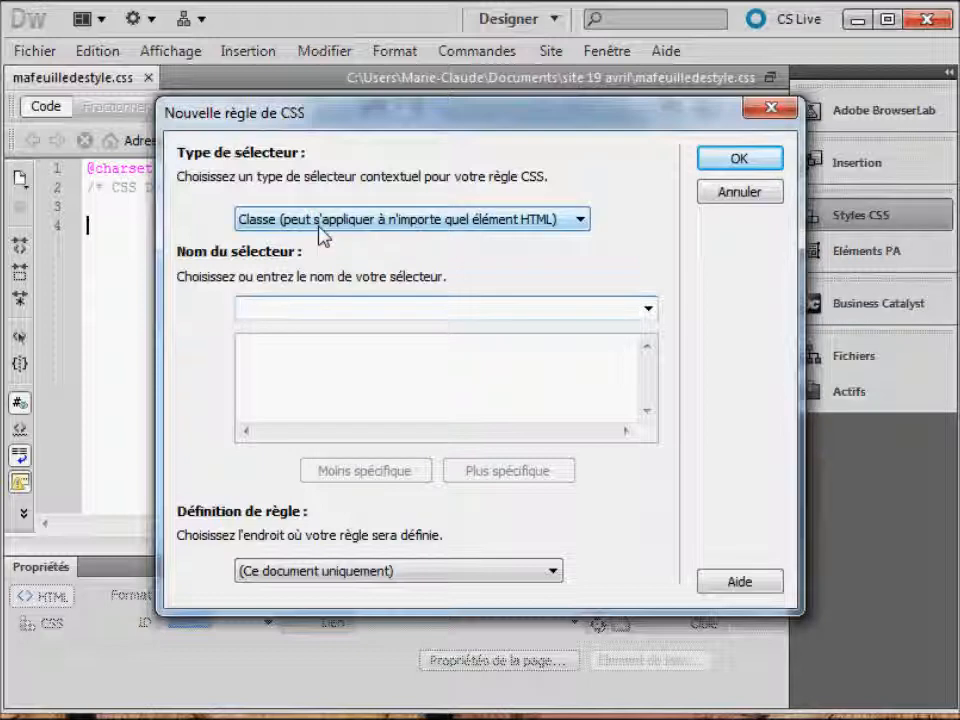
click(320, 229)
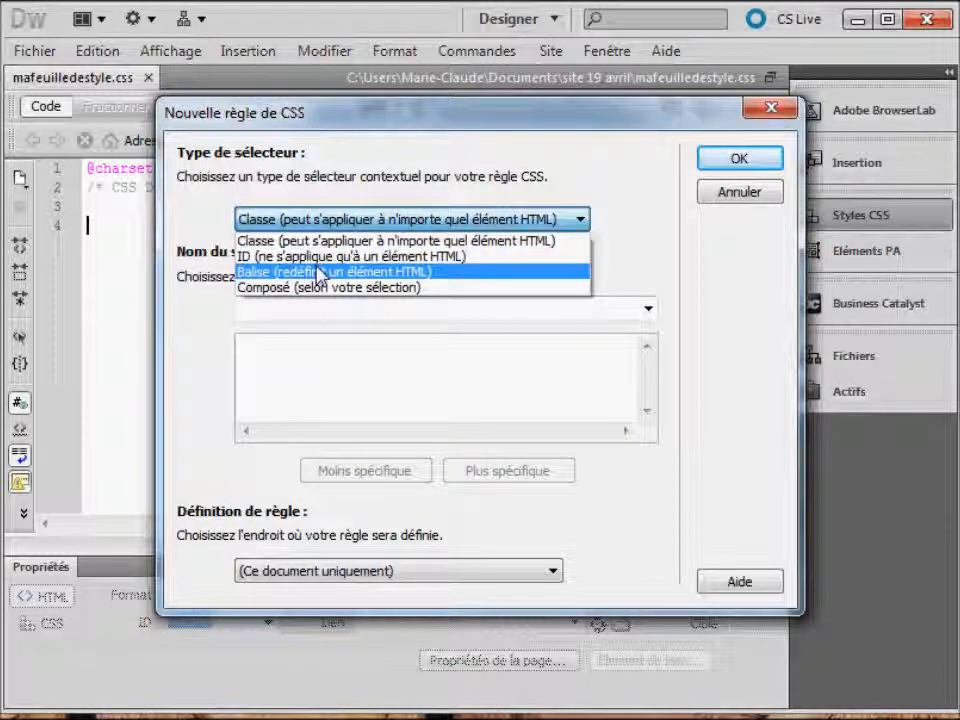
click(318, 272)
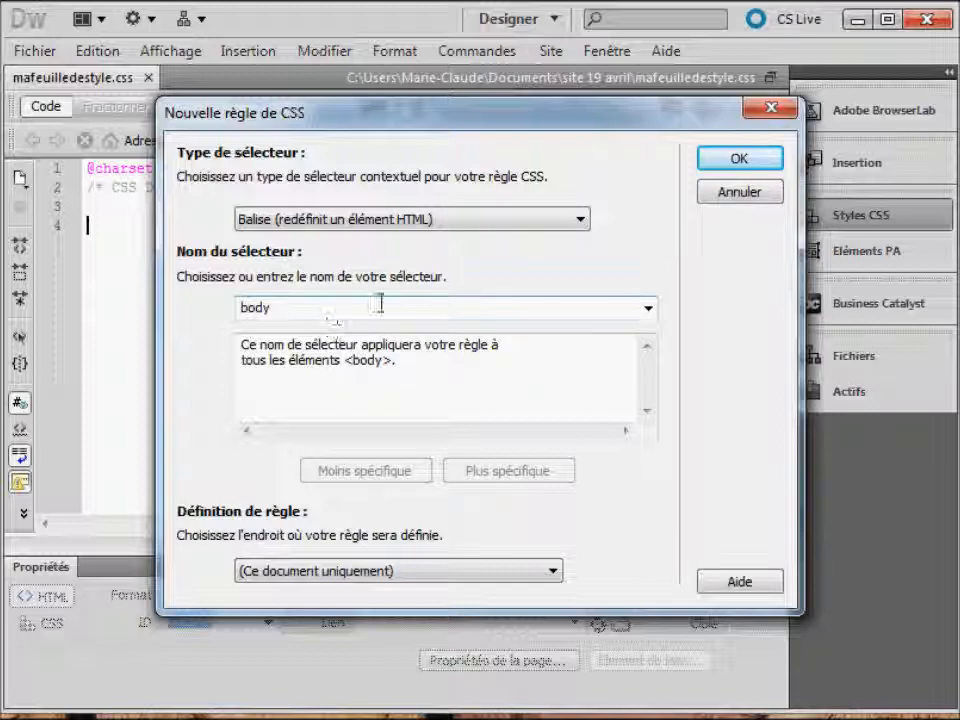
click(735, 166)
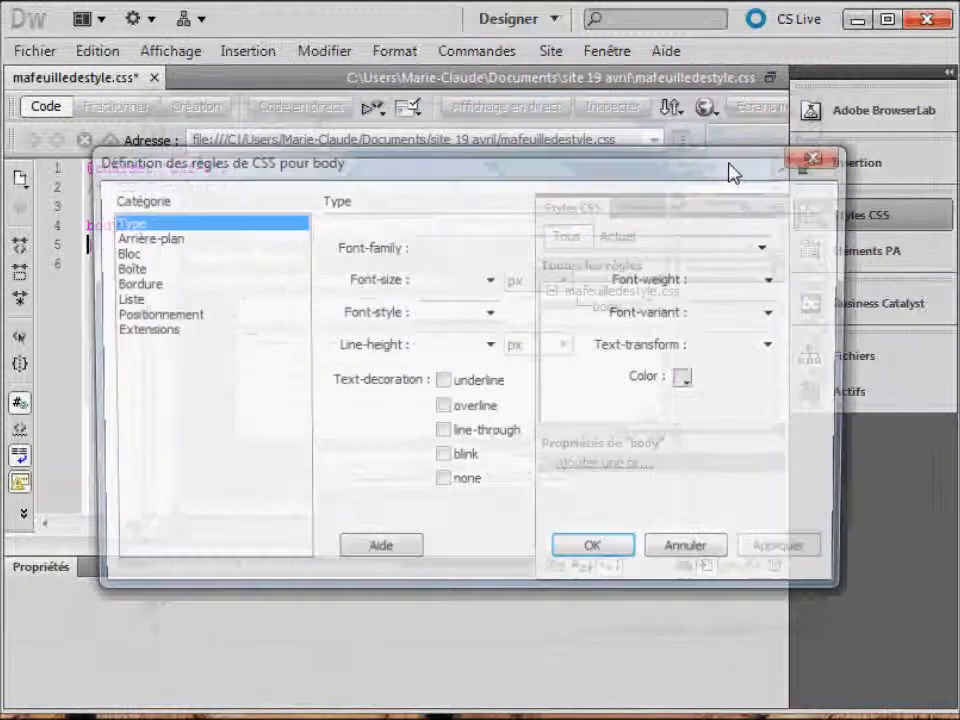
- Set the body rule's background colour to green #3F0
click(145, 241)
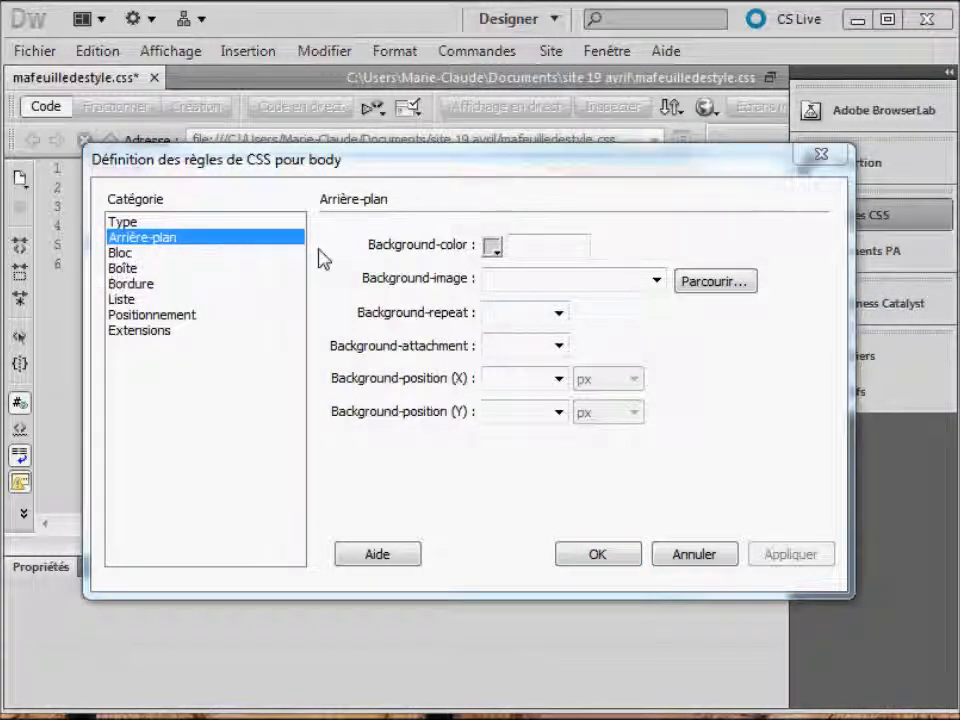
click(493, 248)
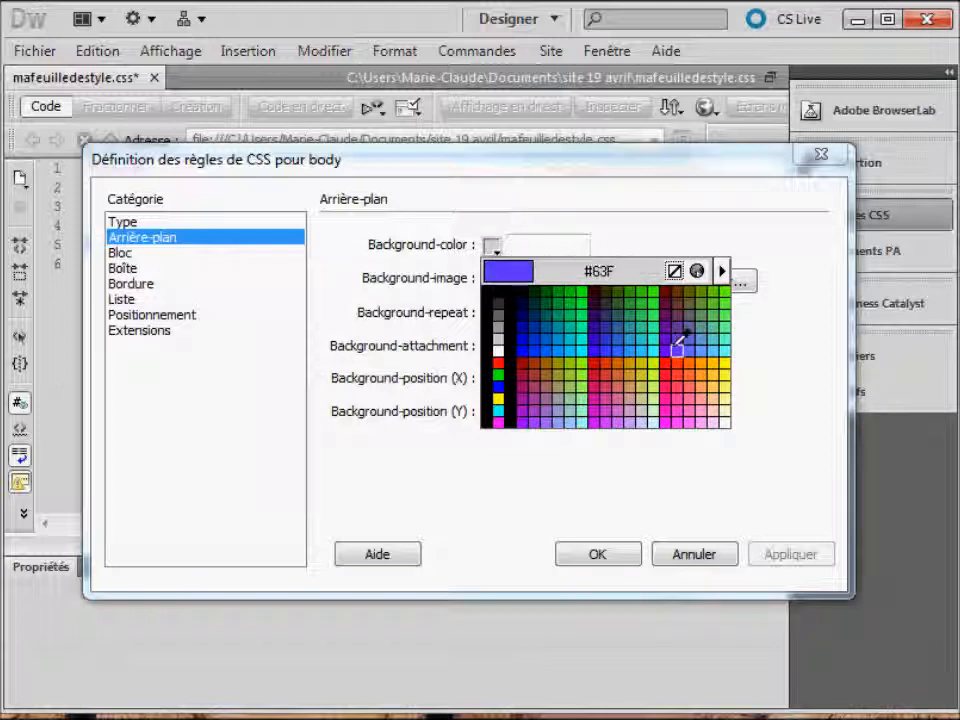
click(653, 289)
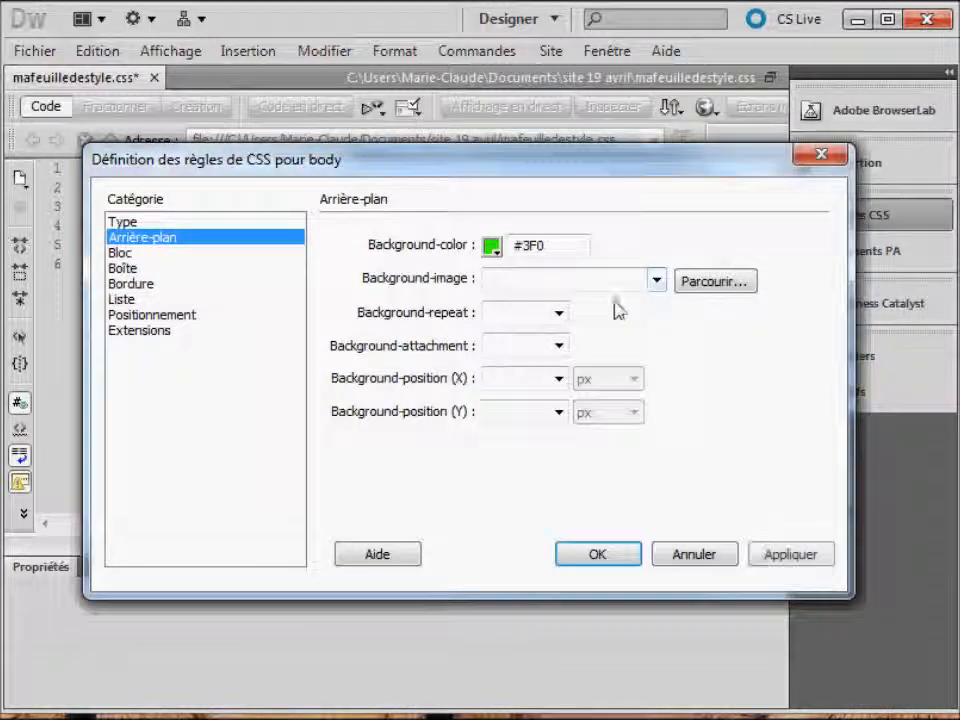
- Set the body rule's font family to Courier New, Courier, monospace and its font size to 12 px
click(180, 223)
click(769, 246)
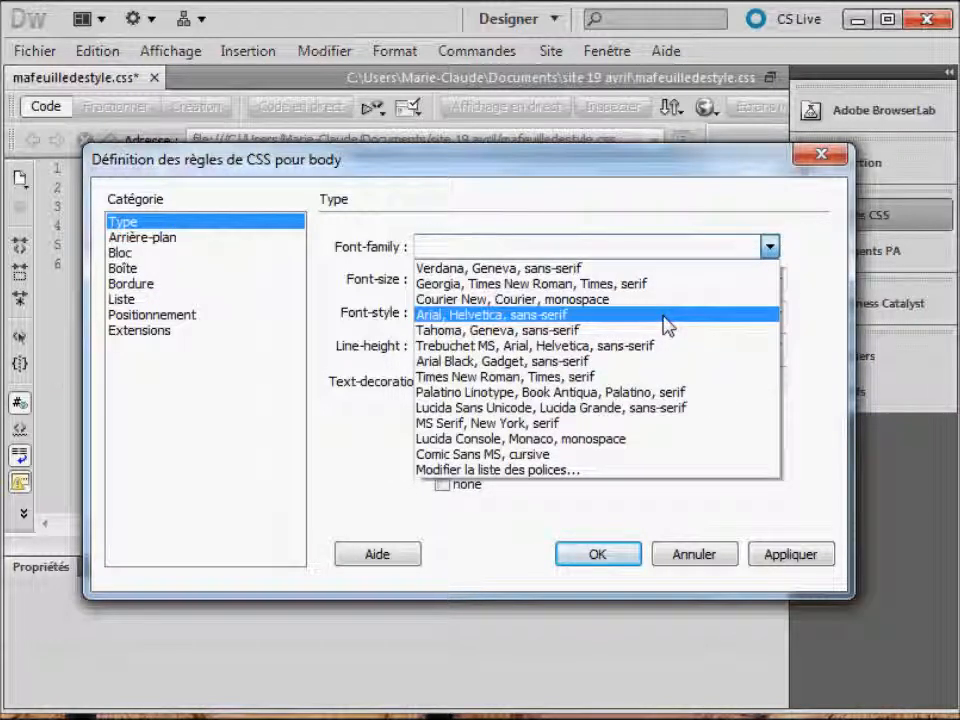
click(664, 300)
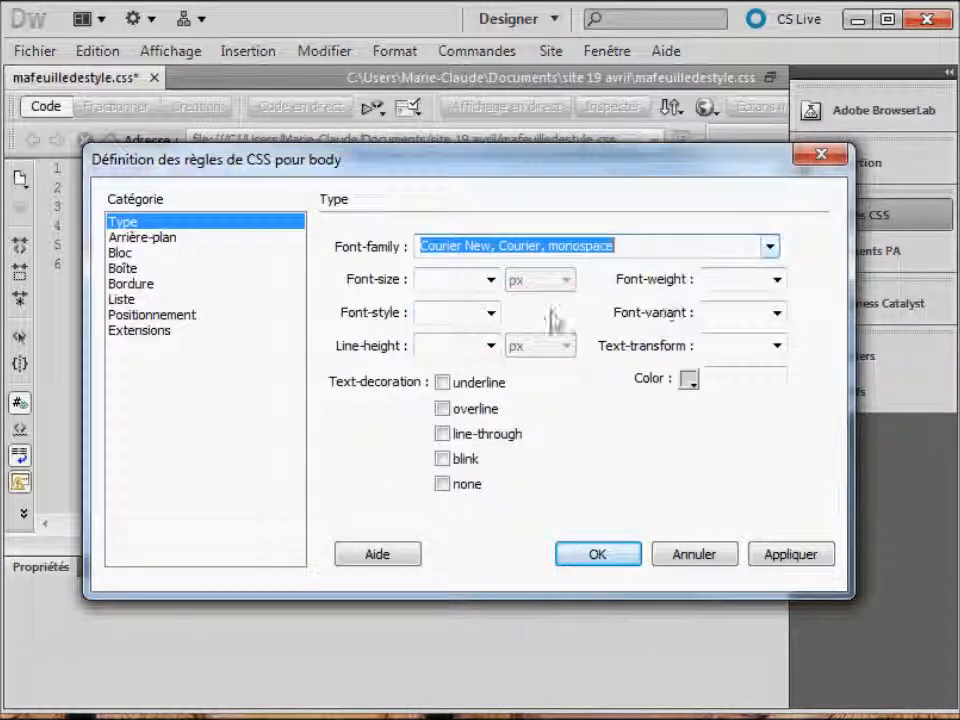
click(491, 280)
click(456, 334)
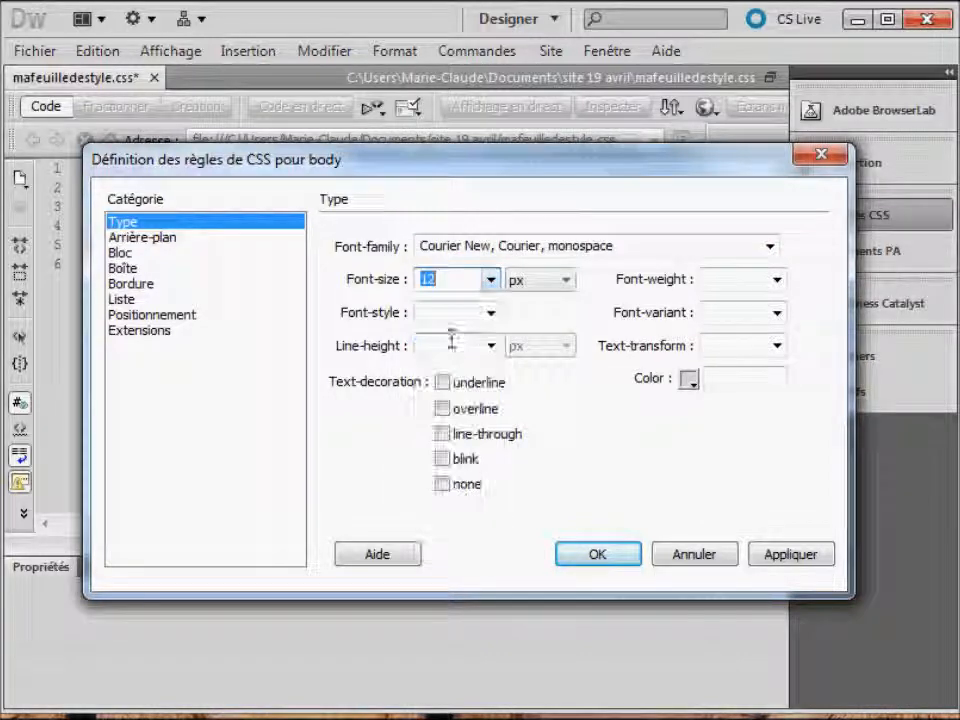
click(490, 312)
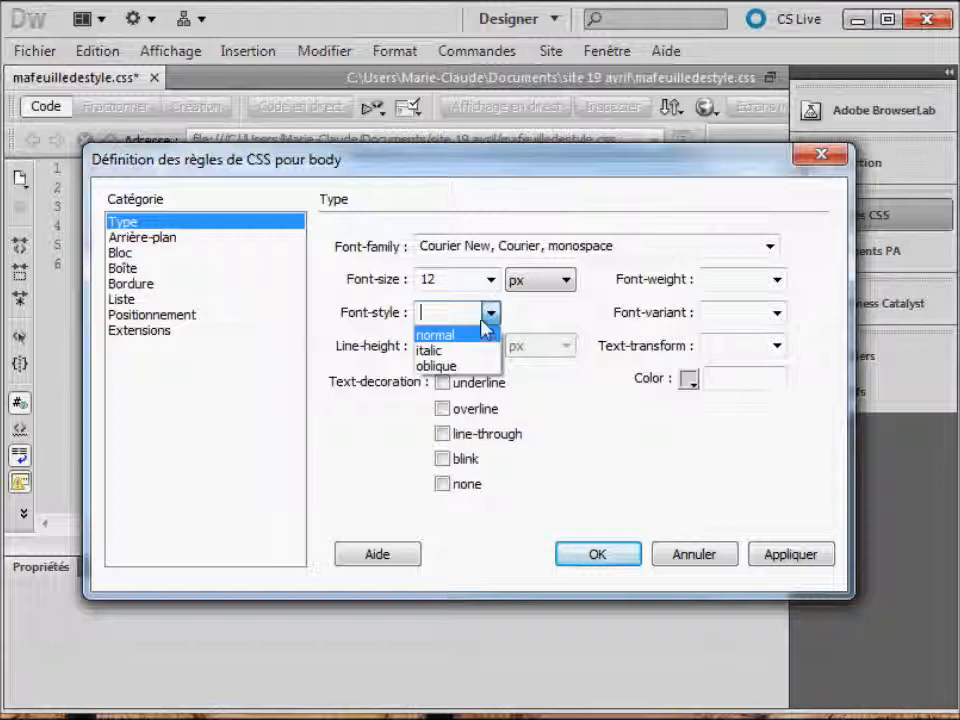
click(488, 316)
- Set the body text colour to #C09, then apply and confirm the rule definition
click(690, 380)
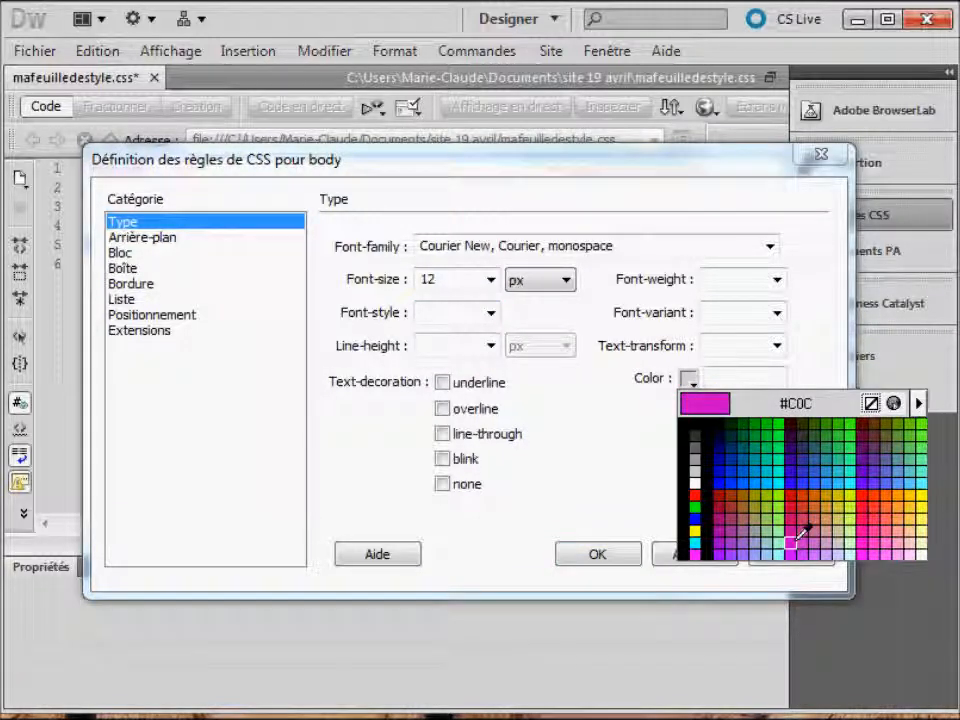
click(793, 524)
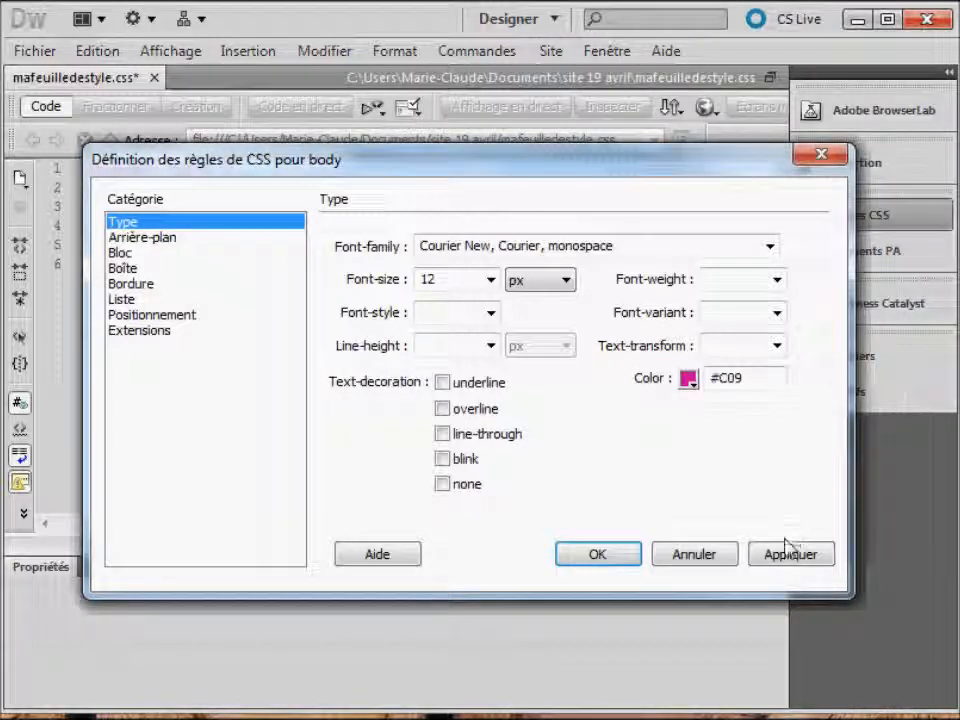
click(788, 553)
click(620, 555)
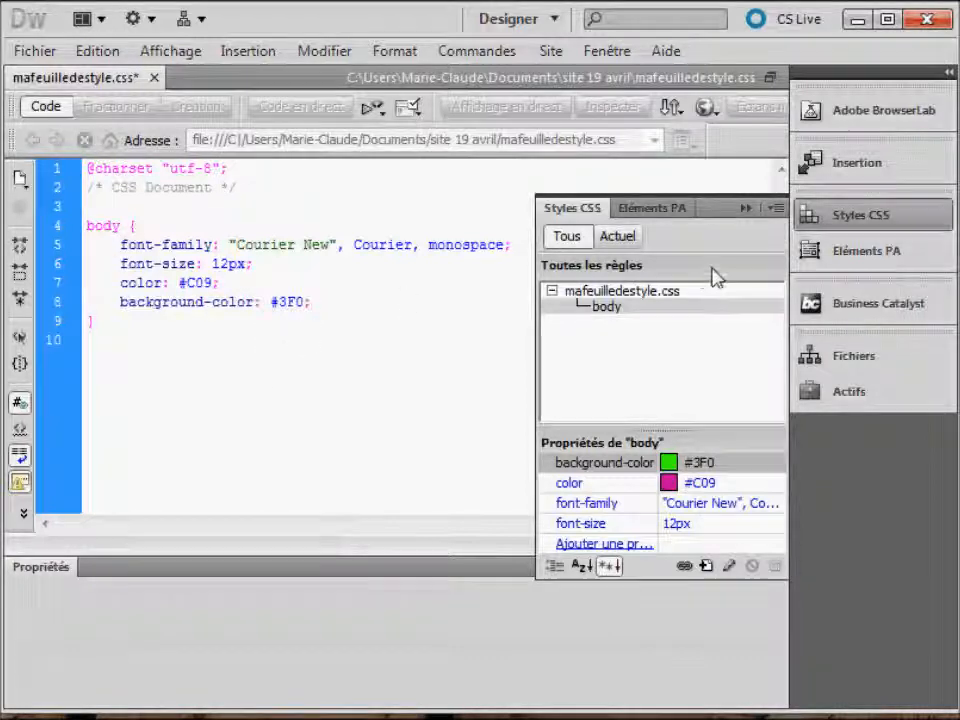
- Create a new CSS rule with the tag selector type (Balise) for the h1 element, defined in this document only
click(706, 566)
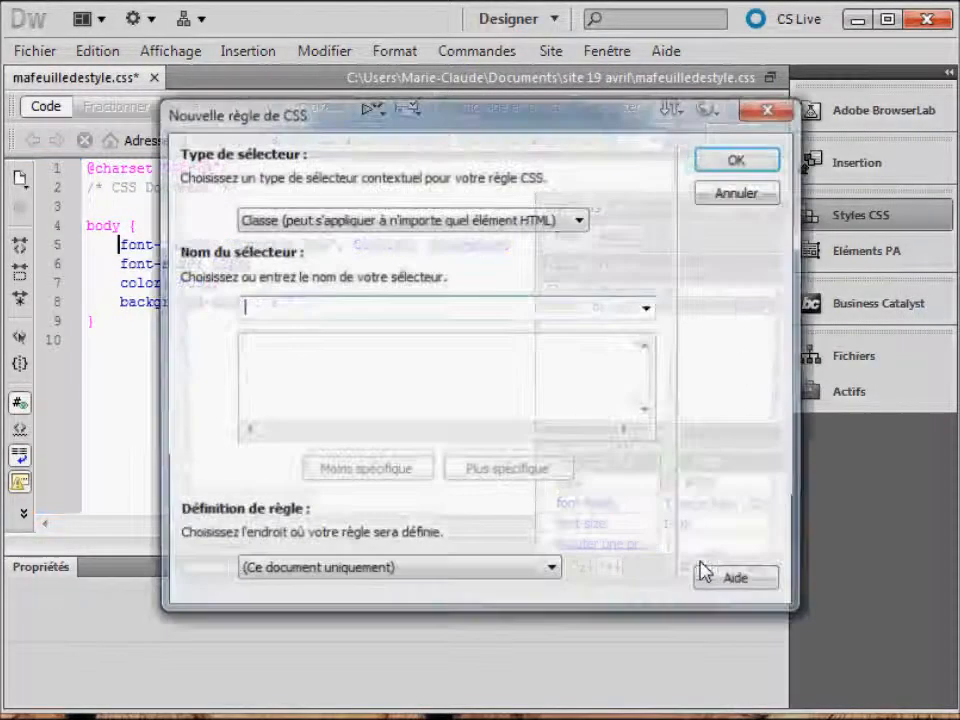
click(298, 221)
click(300, 272)
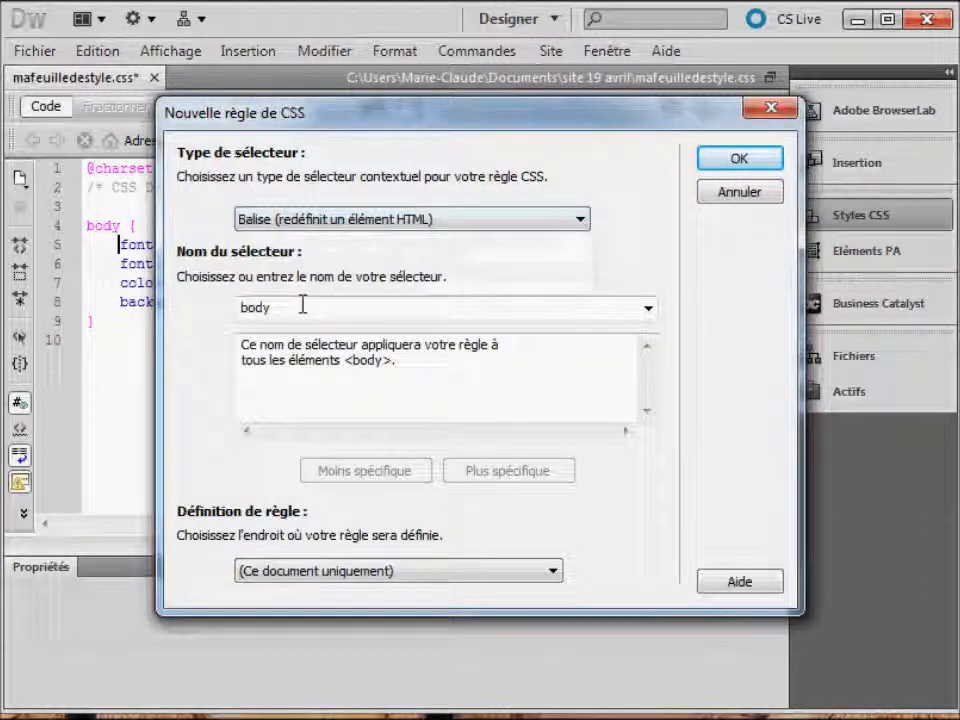
click(648, 309)
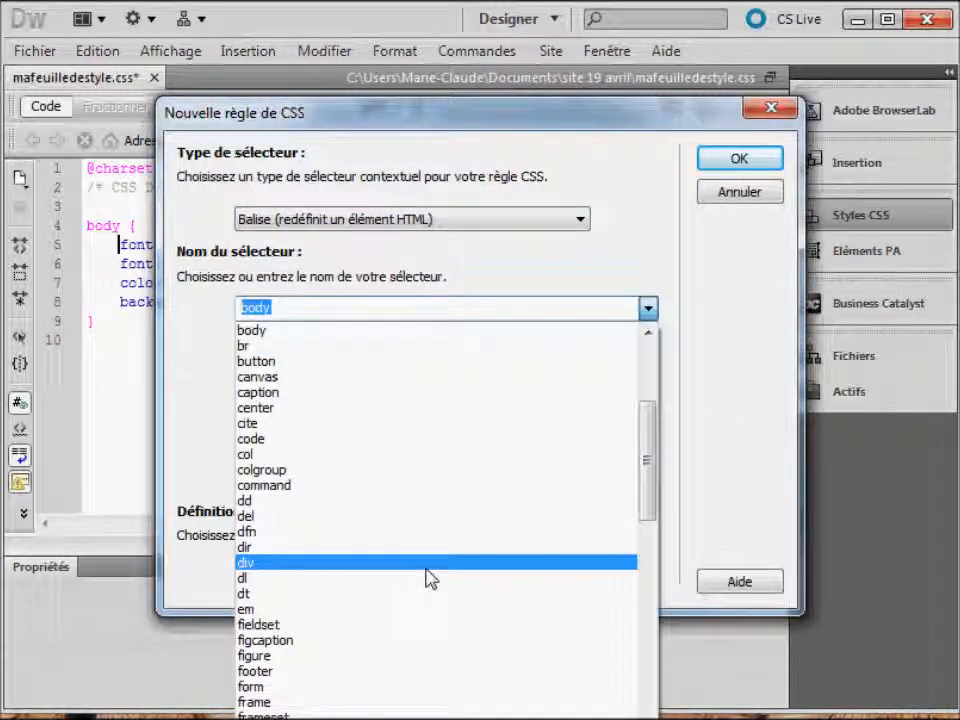
click(440, 719)
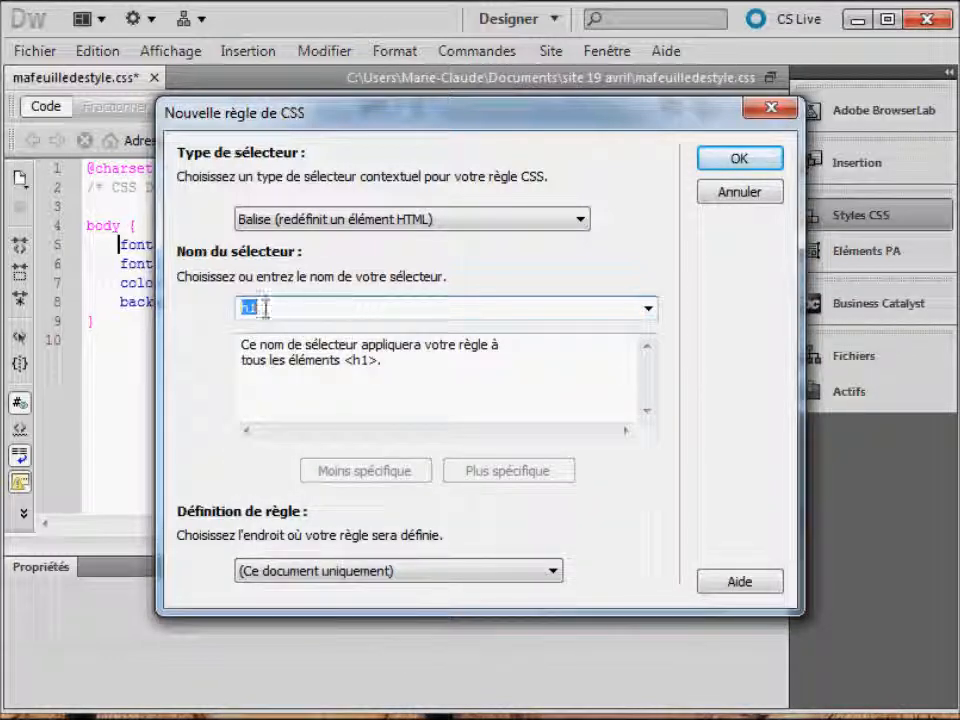
click(765, 162)
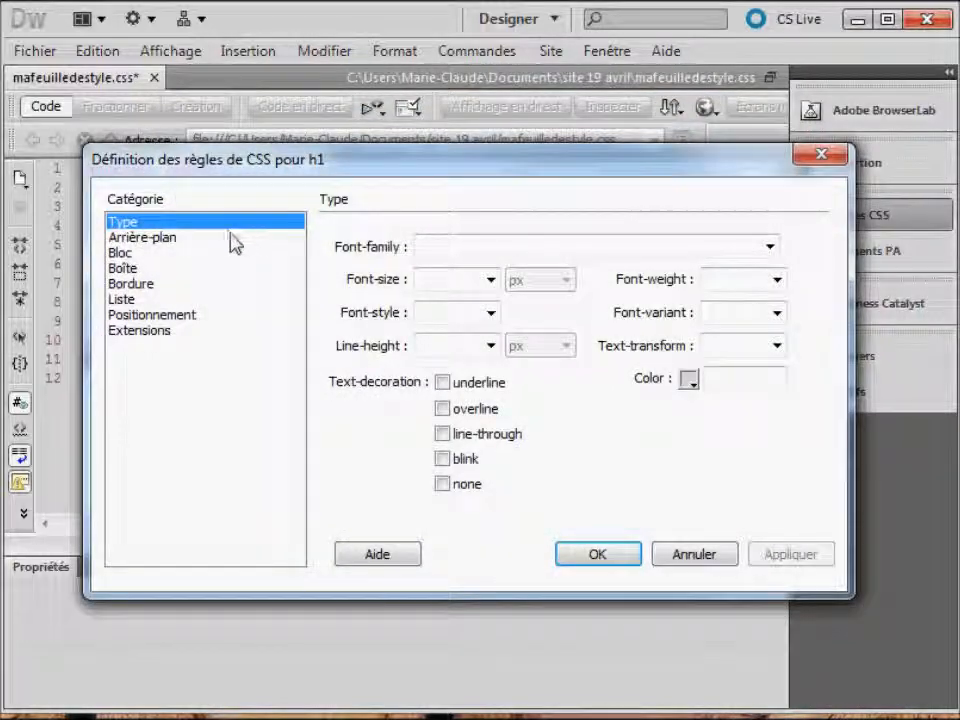
- Set the h1 rule's font family to Palatino Linotype, Book Antiqua, Palatino, serif and its font size to 24 px
click(773, 248)
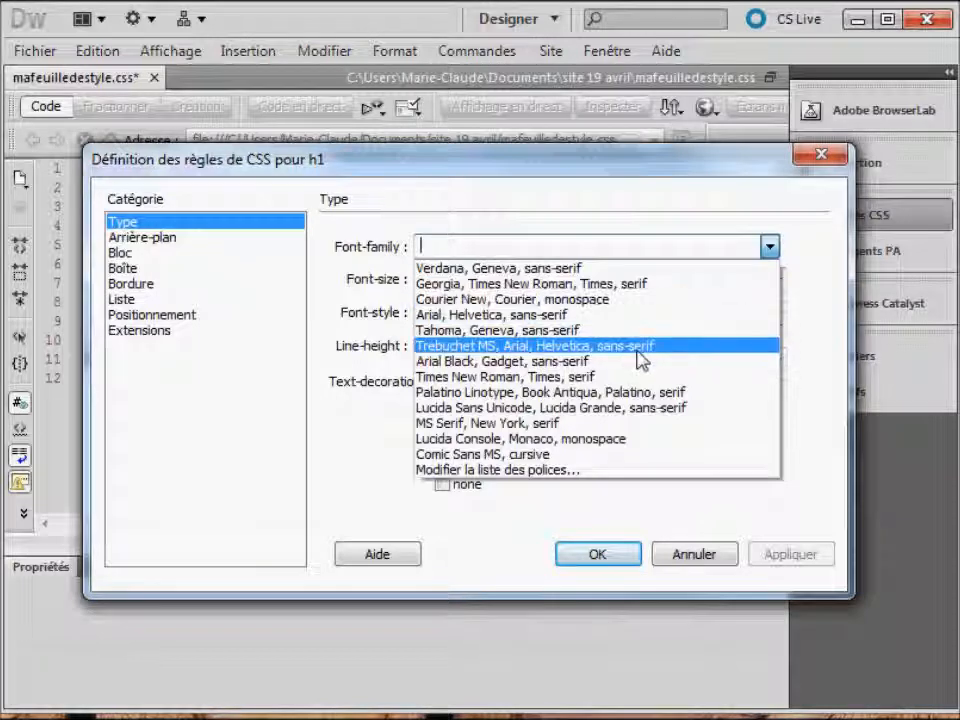
click(632, 400)
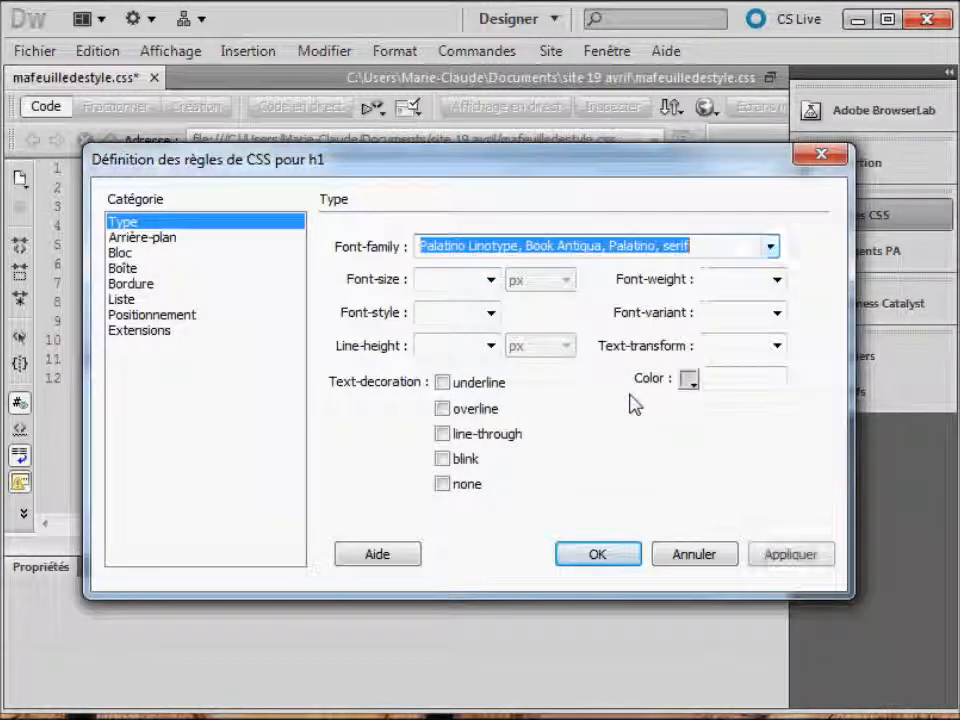
click(491, 282)
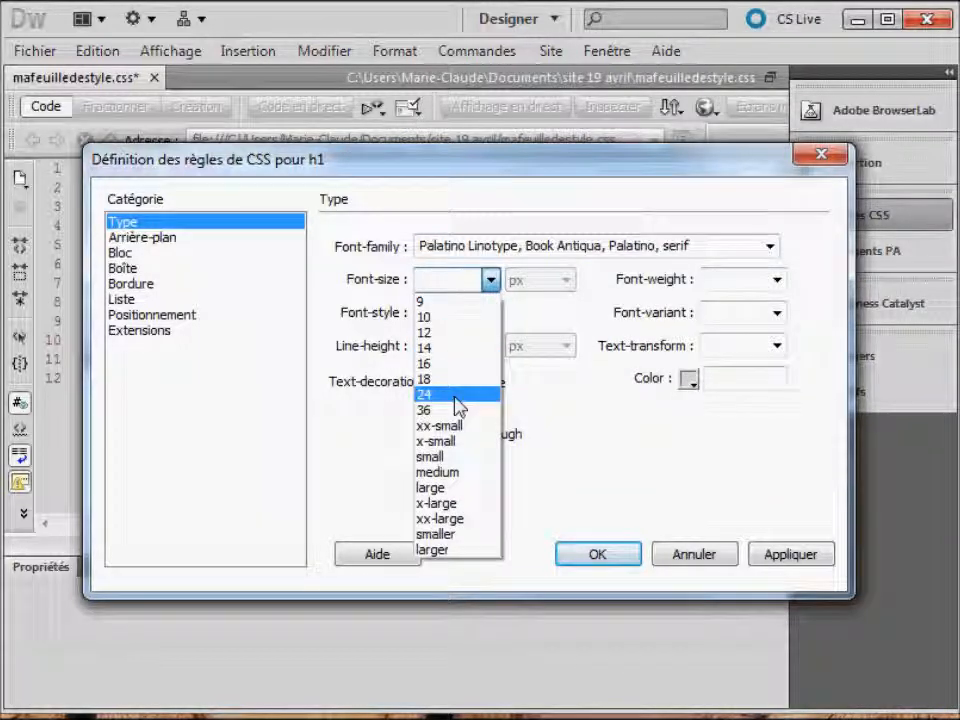
click(457, 394)
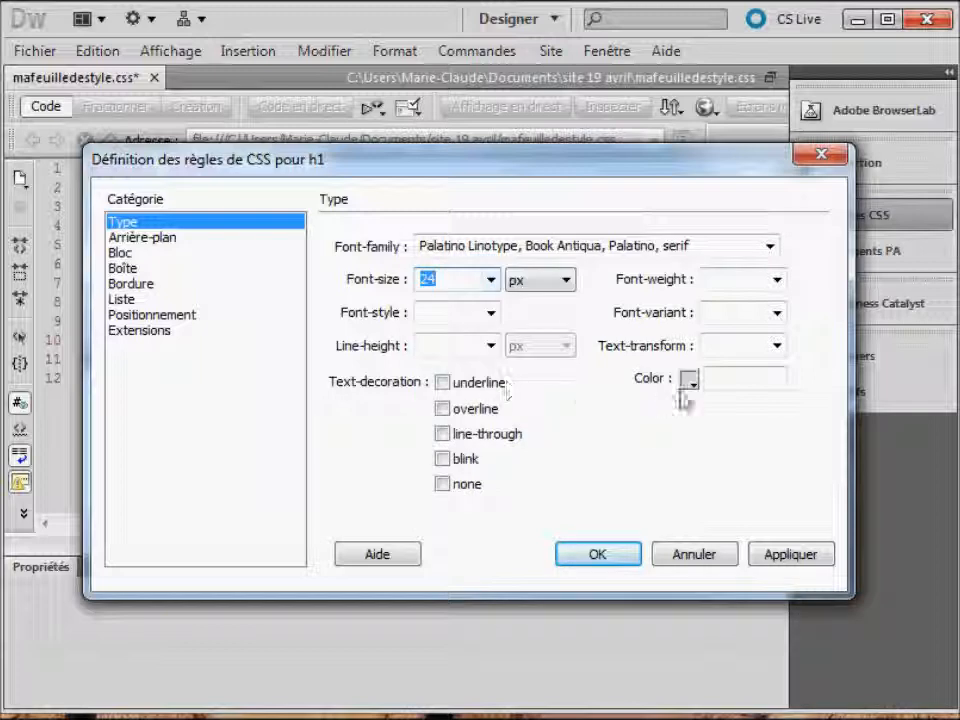
- Set the h1 text colour to dark green #030 and confirm the rule definition
click(690, 381)
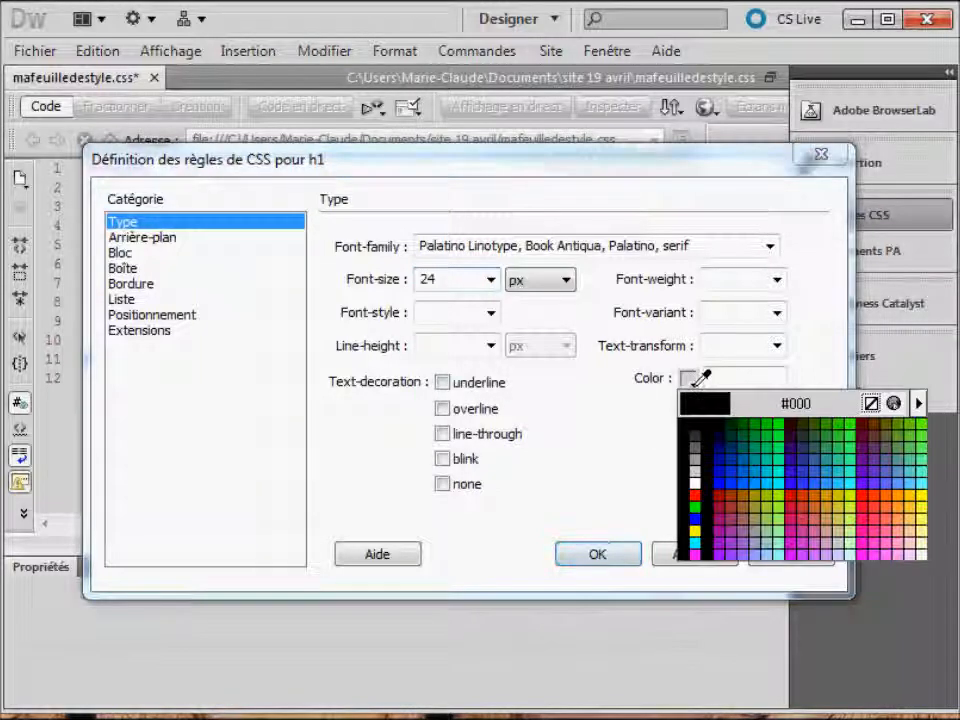
click(732, 421)
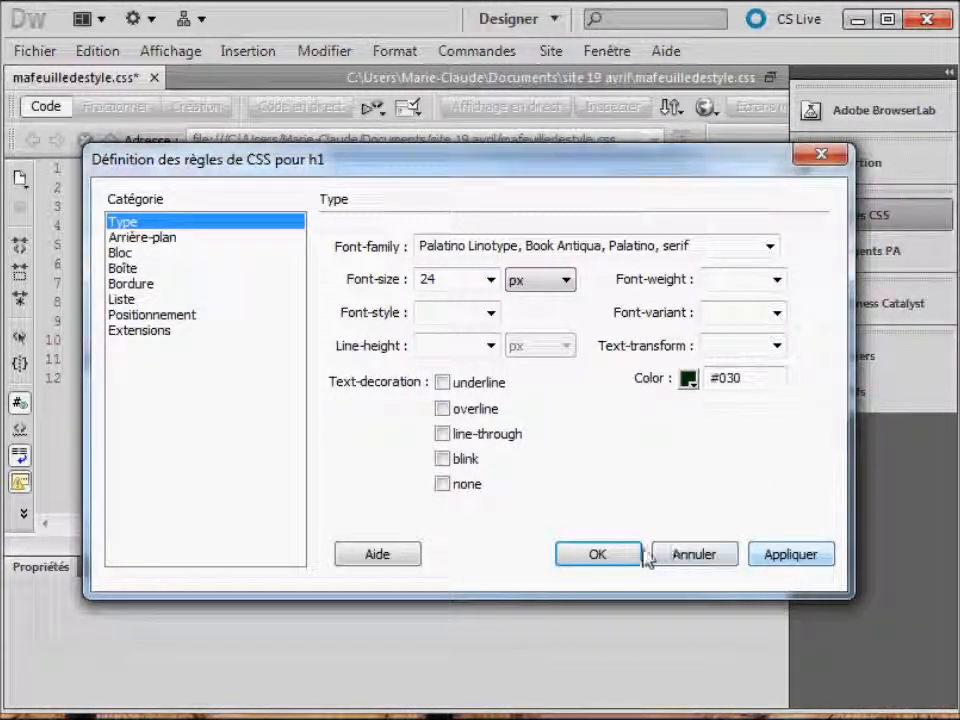
click(596, 553)
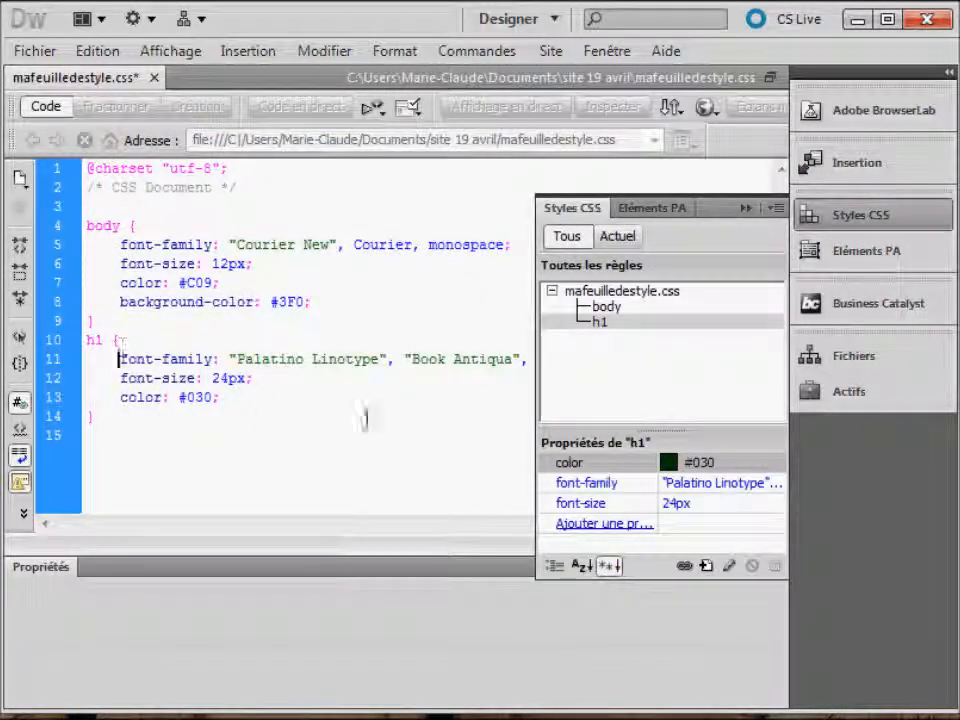
- Create a new CSS rule with the class selector type (Classe), named centrer and defined in this document only
click(707, 567)
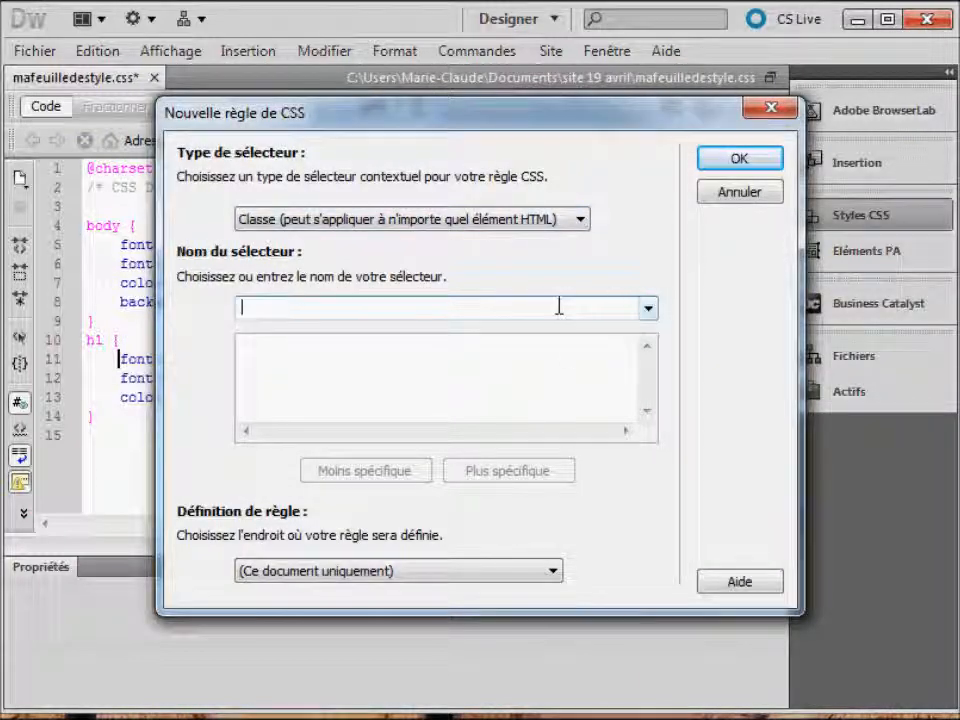
text(centrer)
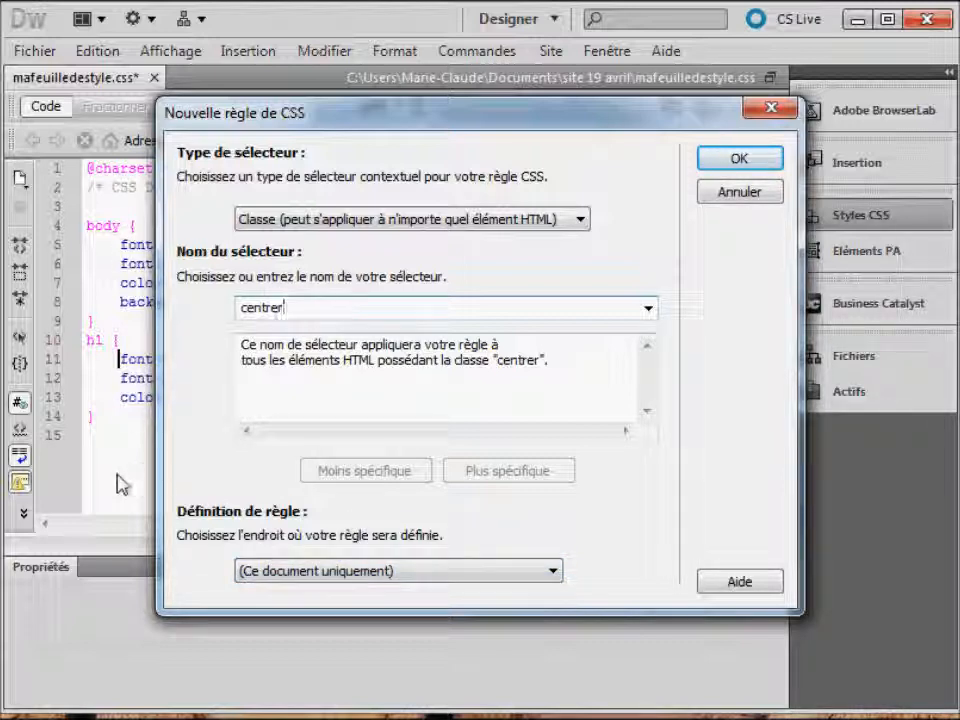
click(738, 163)
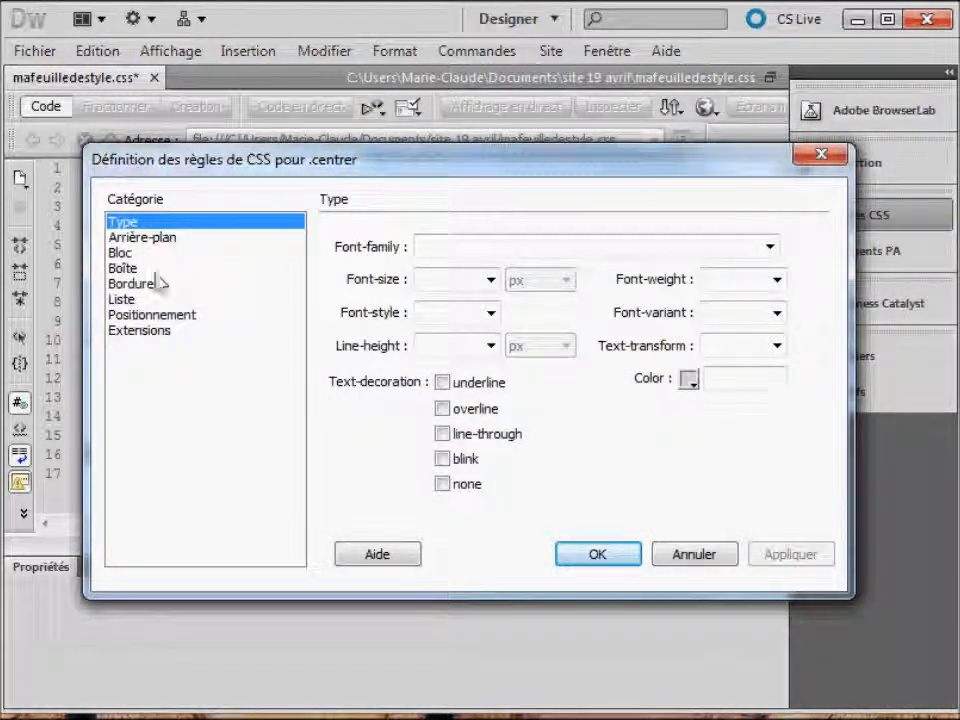
- Set text-align to center among the .centrer rule's block properties (Bloc) and confirm the definition
click(128, 268)
click(200, 253)
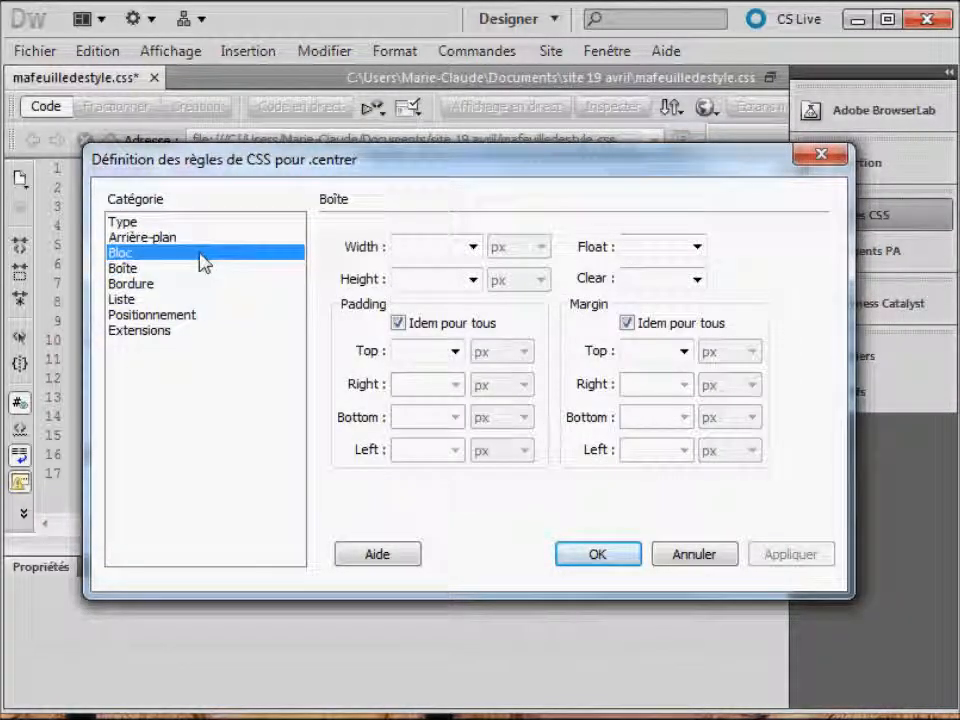
click(557, 346)
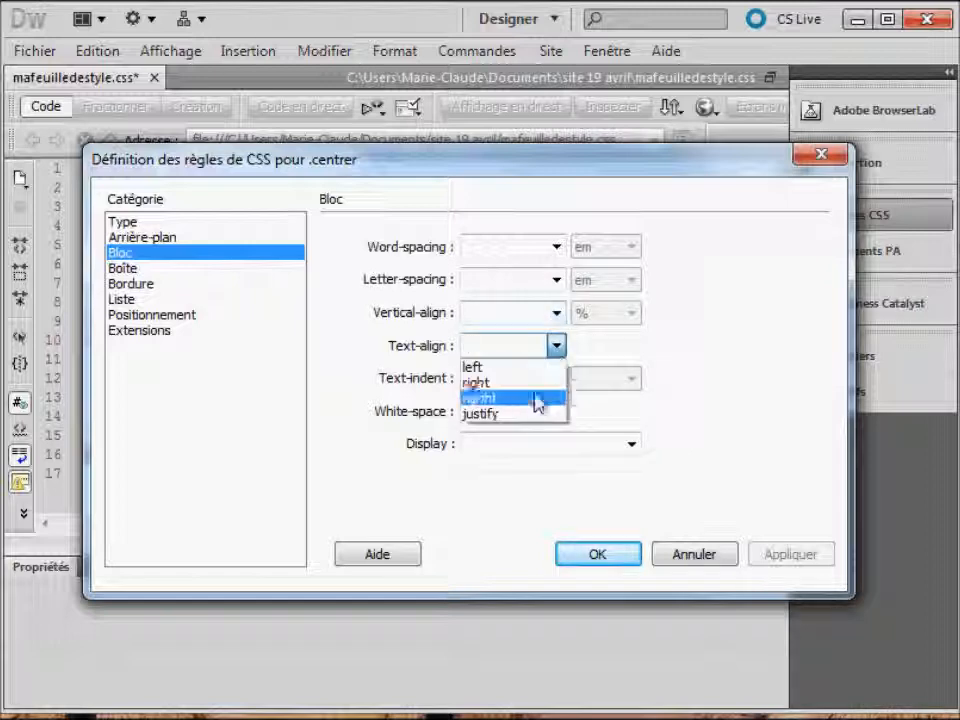
click(535, 397)
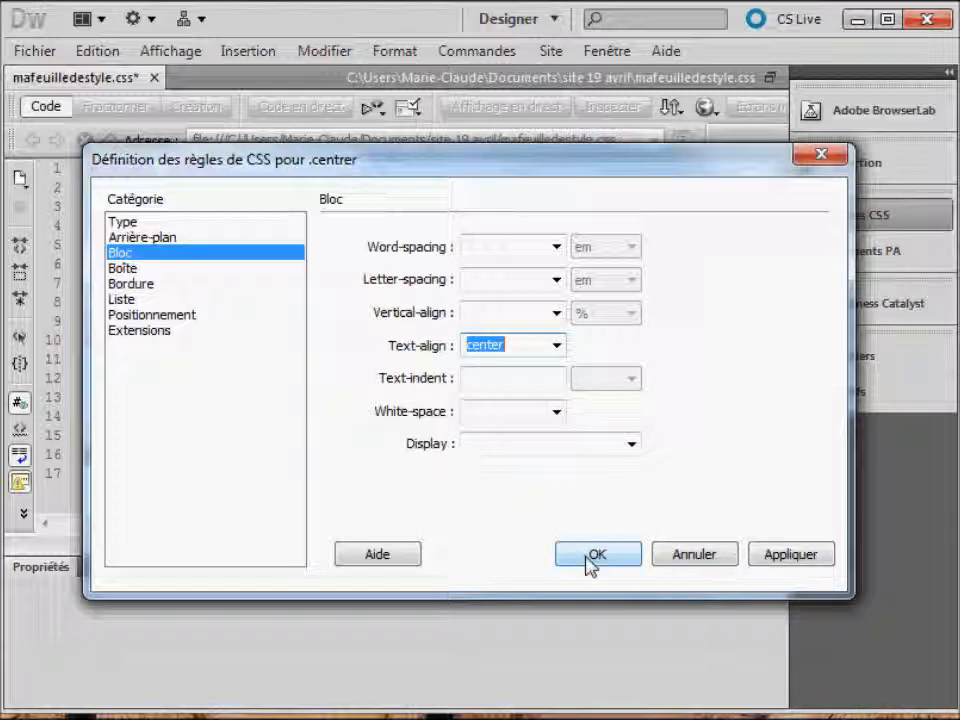
click(612, 561)
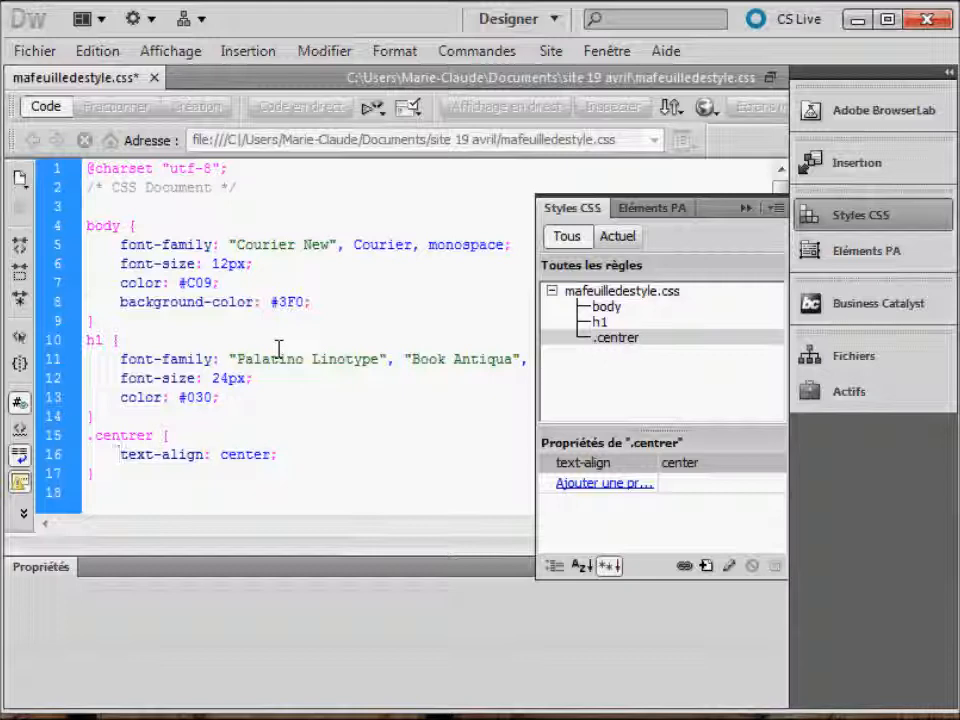
- Save the mafeuilledestyle.css style sheet and close it
click(40, 51)
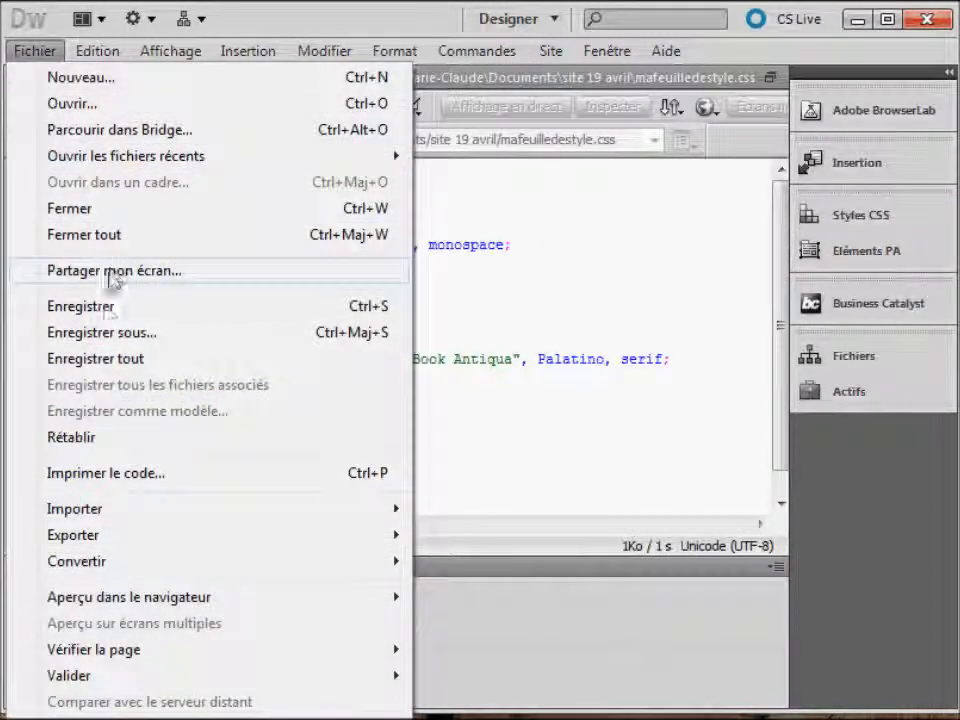
click(72, 309)
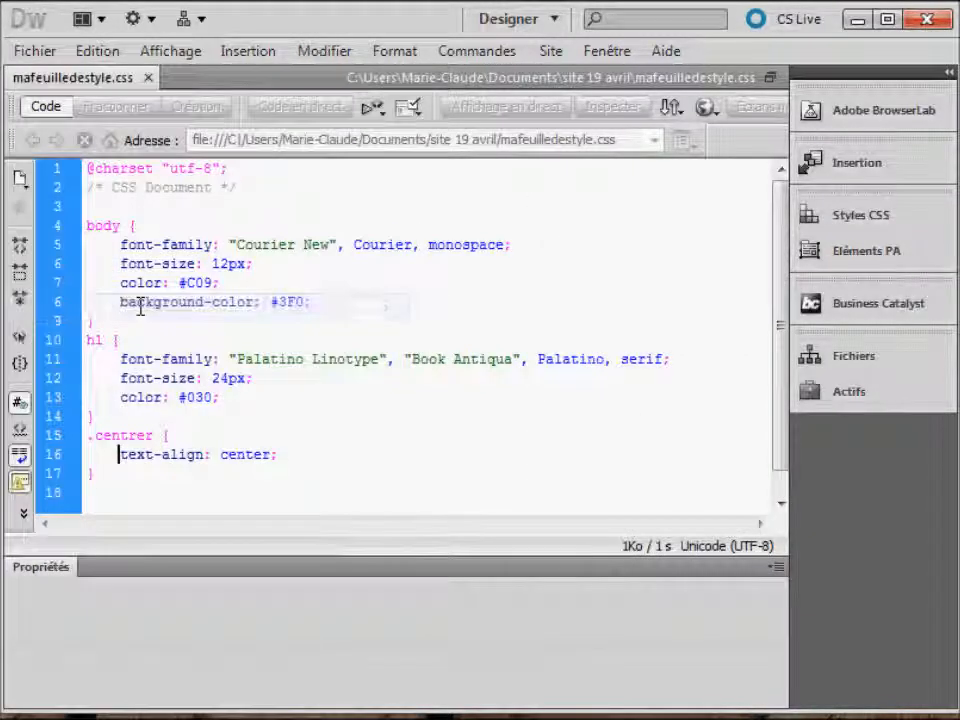
click(148, 77)
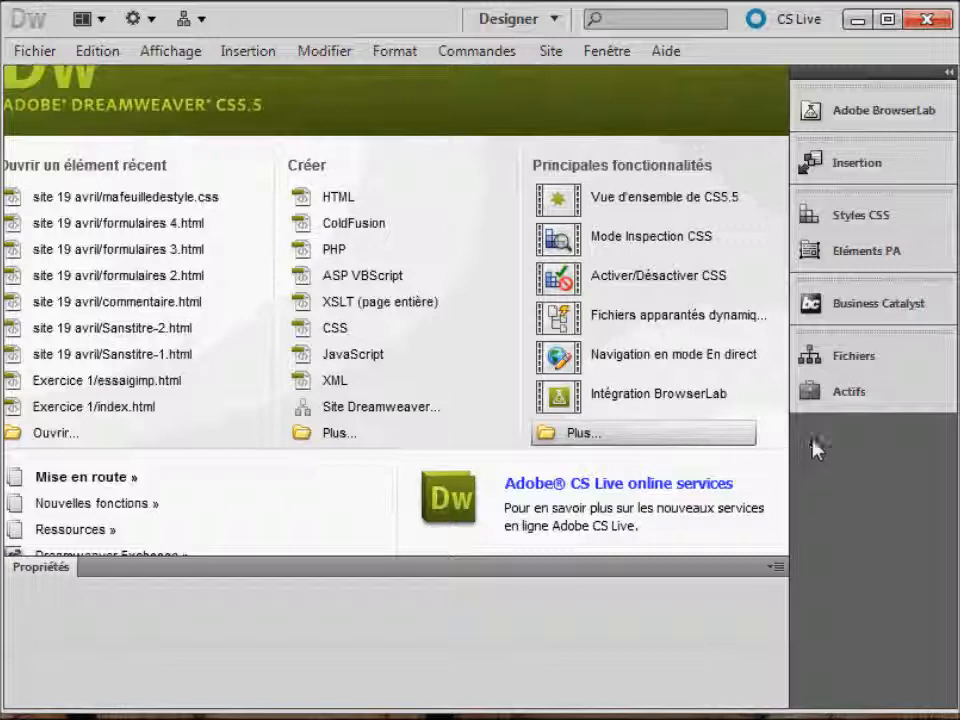
- Look through the site's local files for the saved style sheet
click(826, 370)
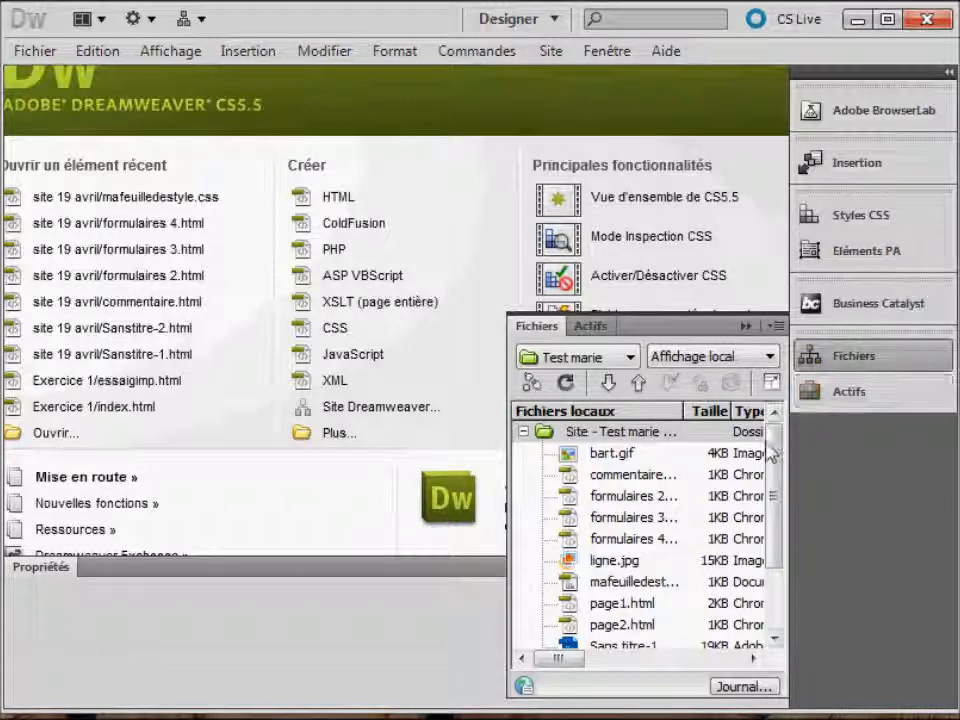
drag(773, 545, 780, 598)
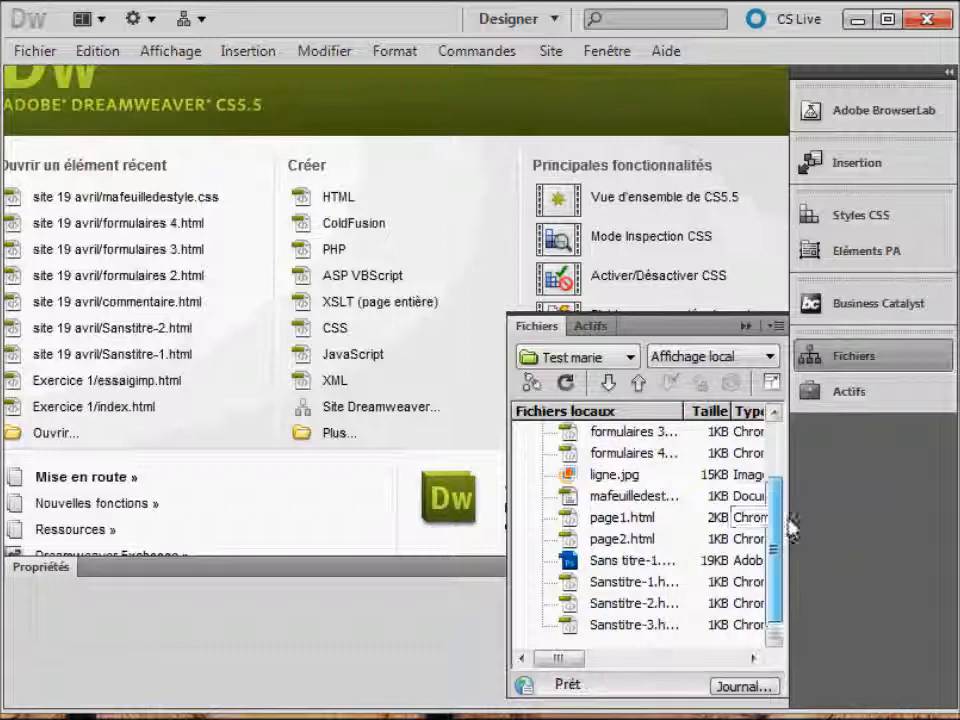
drag(776, 529, 776, 439)
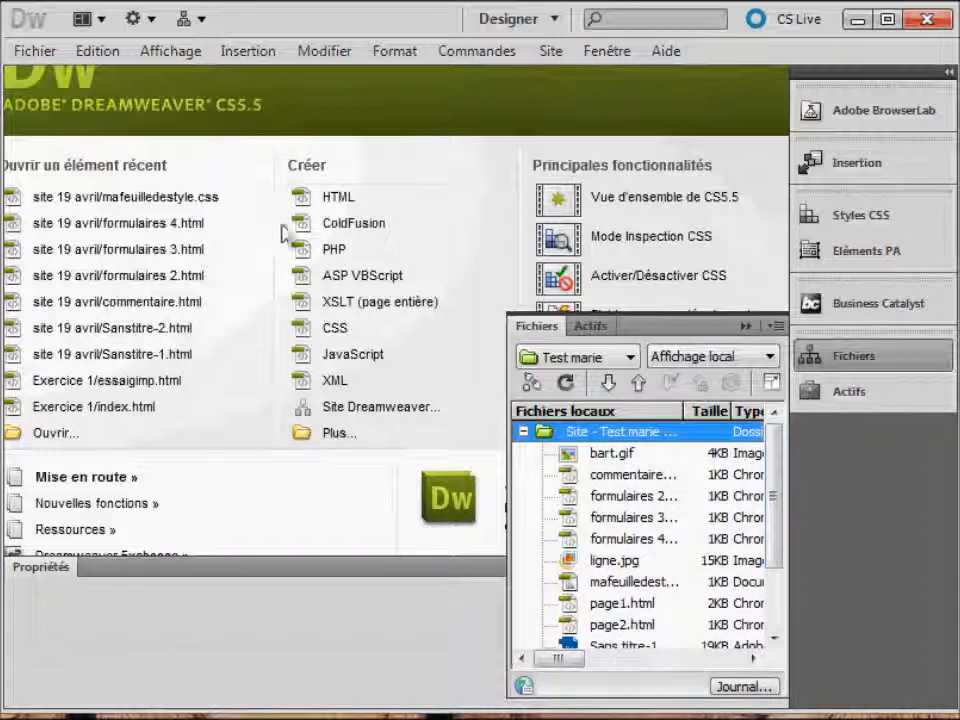
click(326, 199)
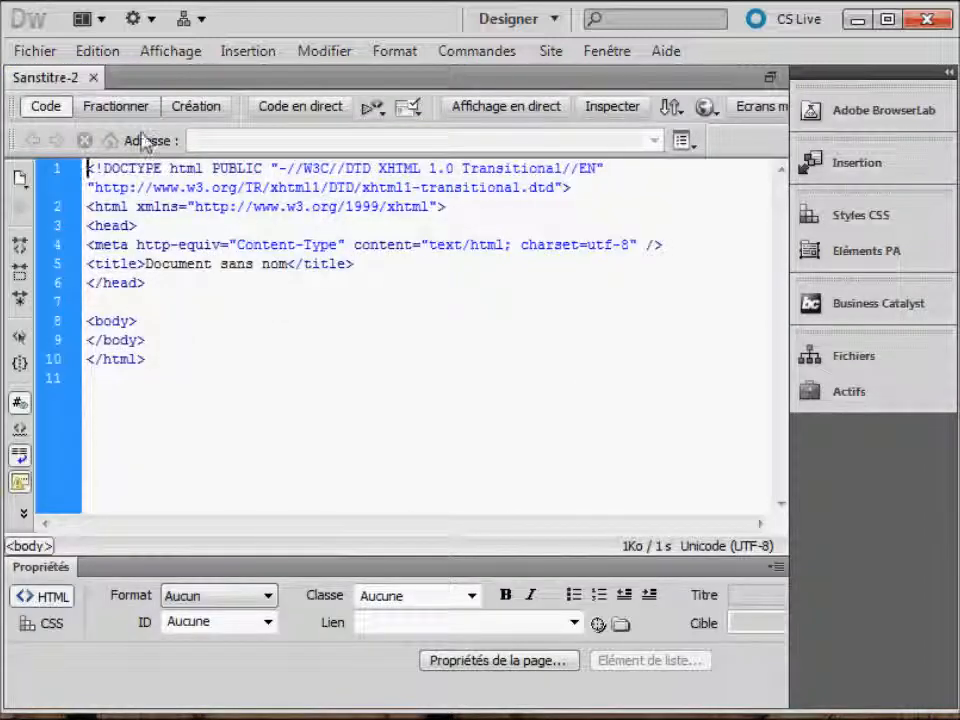
click(196, 108)
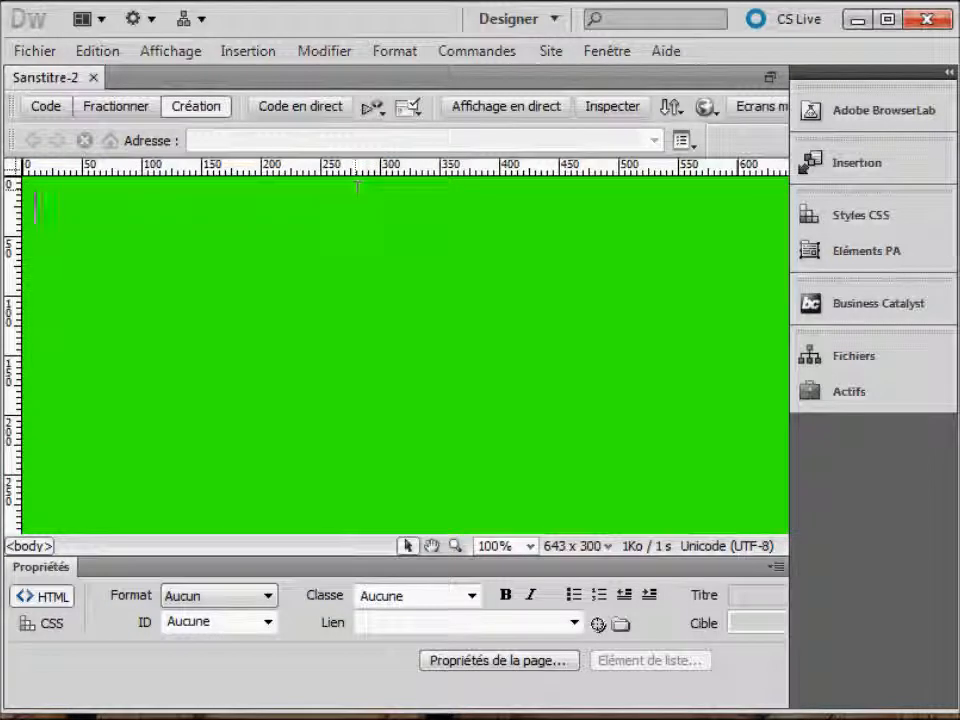
click(838, 218)
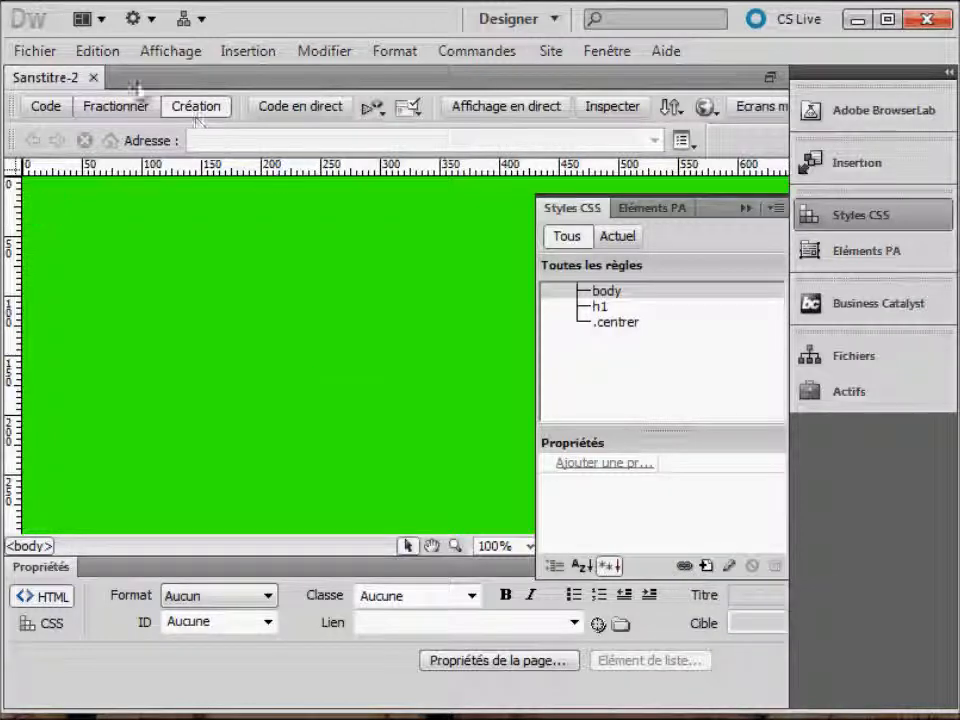
click(94, 78)
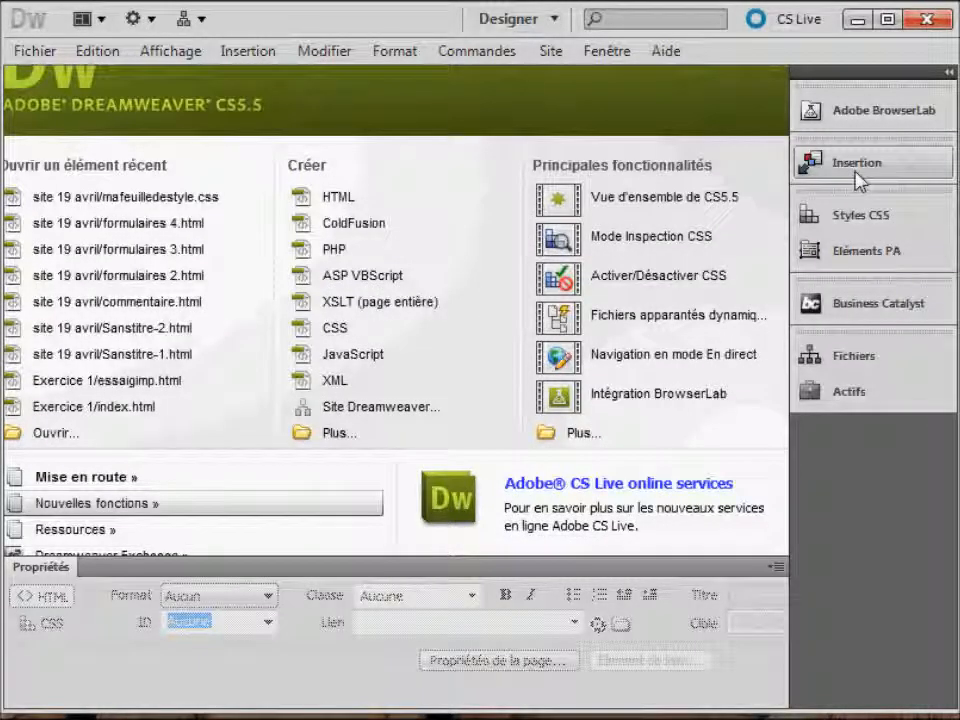
- Create a new HTML page and choose mafeuilledestyle from the site 19 avril folder as the external style sheet to attach
click(415, 212)
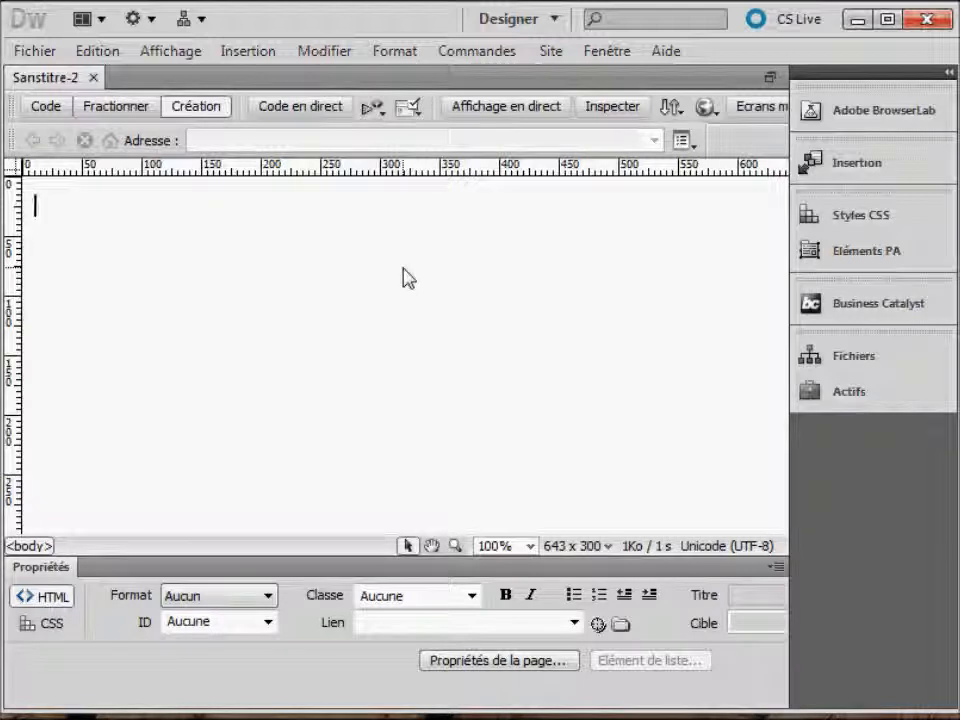
click(840, 218)
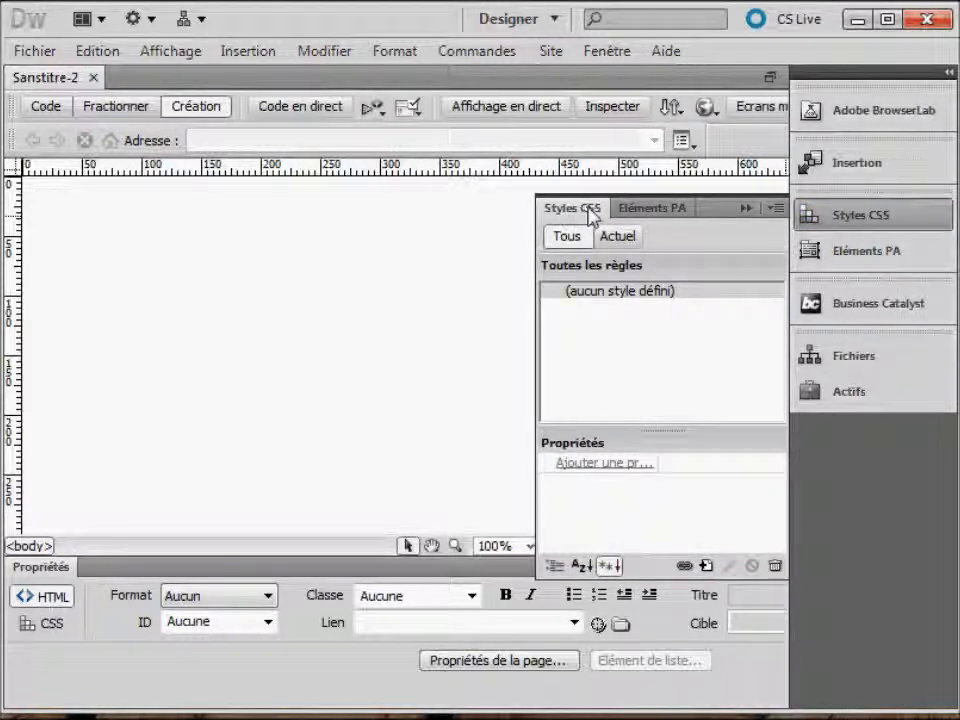
click(685, 567)
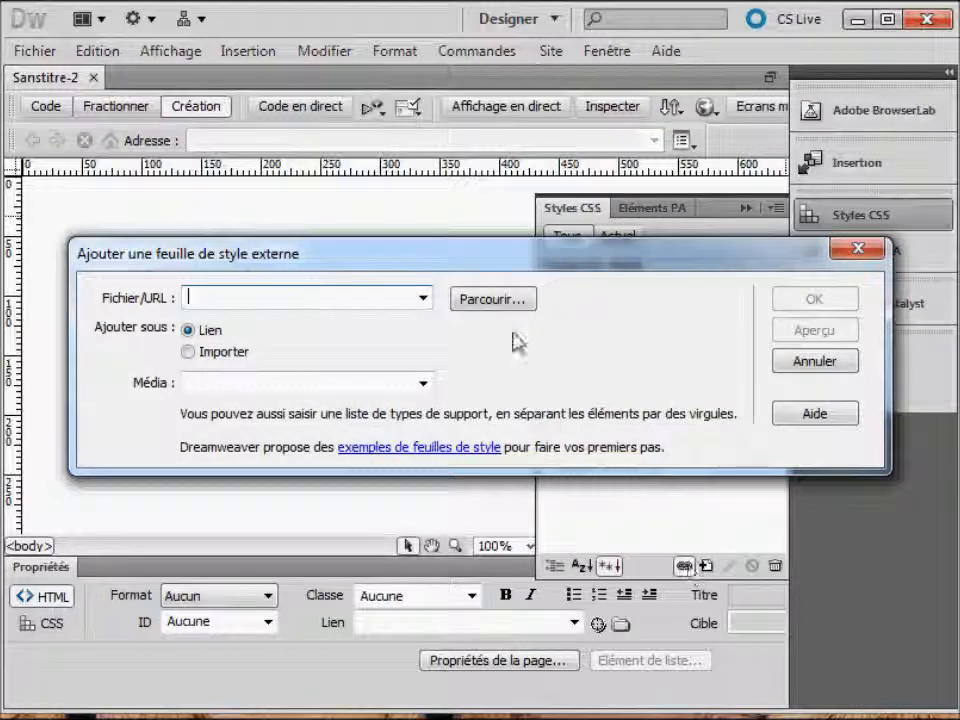
click(489, 303)
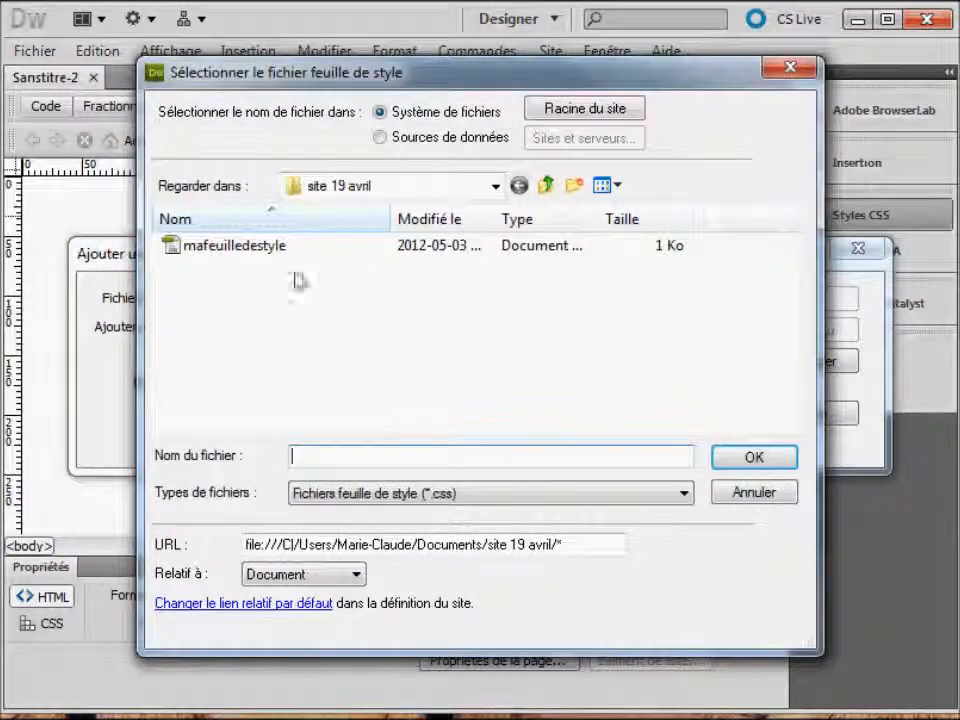
click(203, 250)
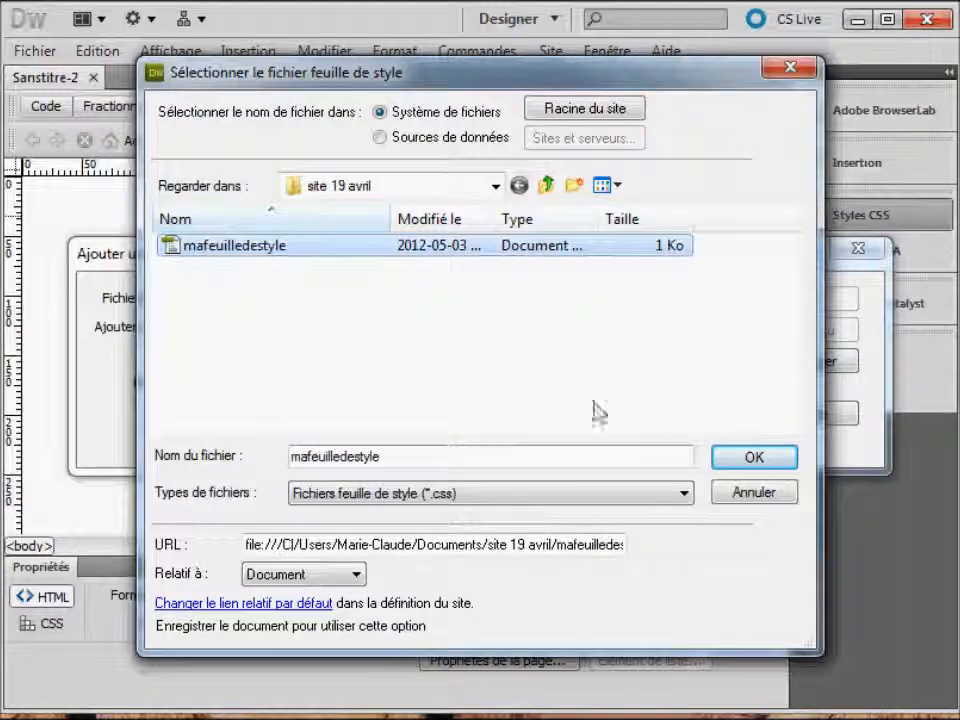
click(748, 464)
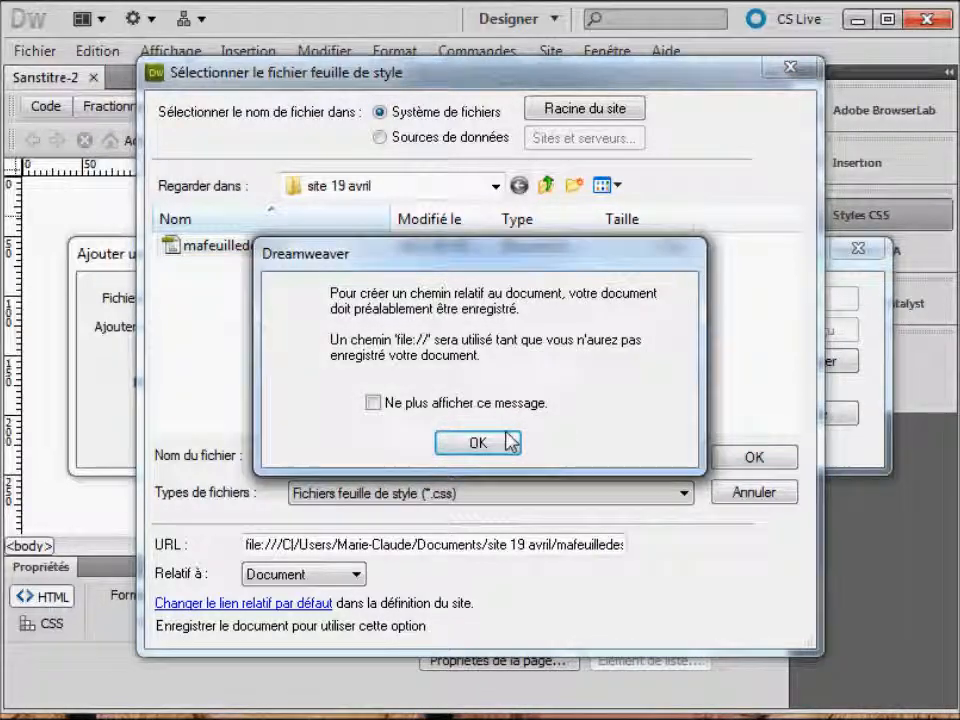
click(500, 444)
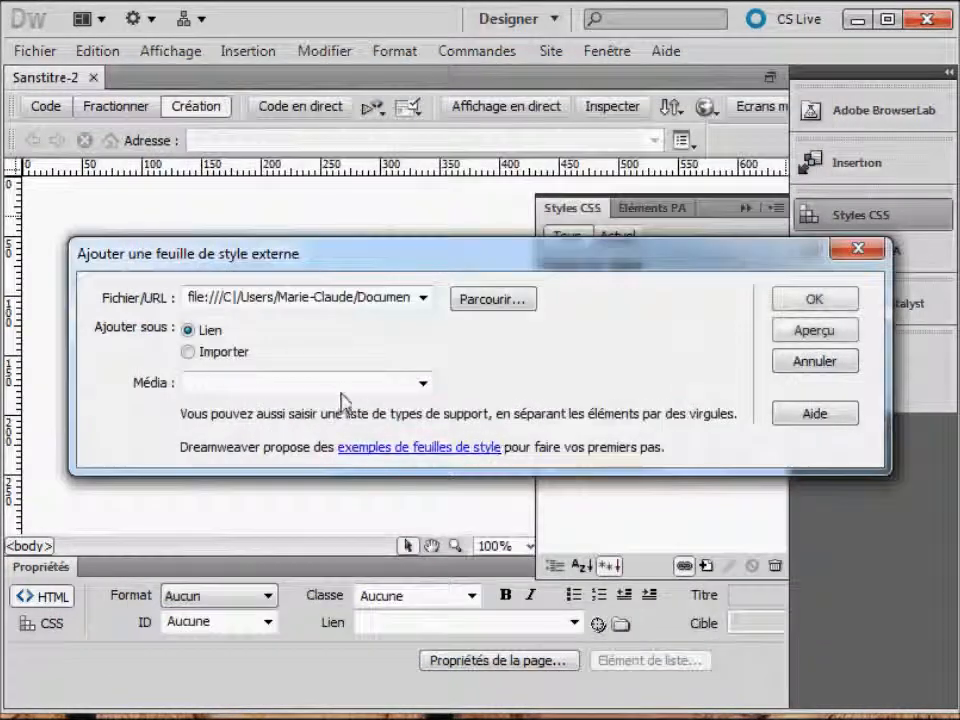
- Choose screen as the media type for the external style sheet being attached
click(424, 383)
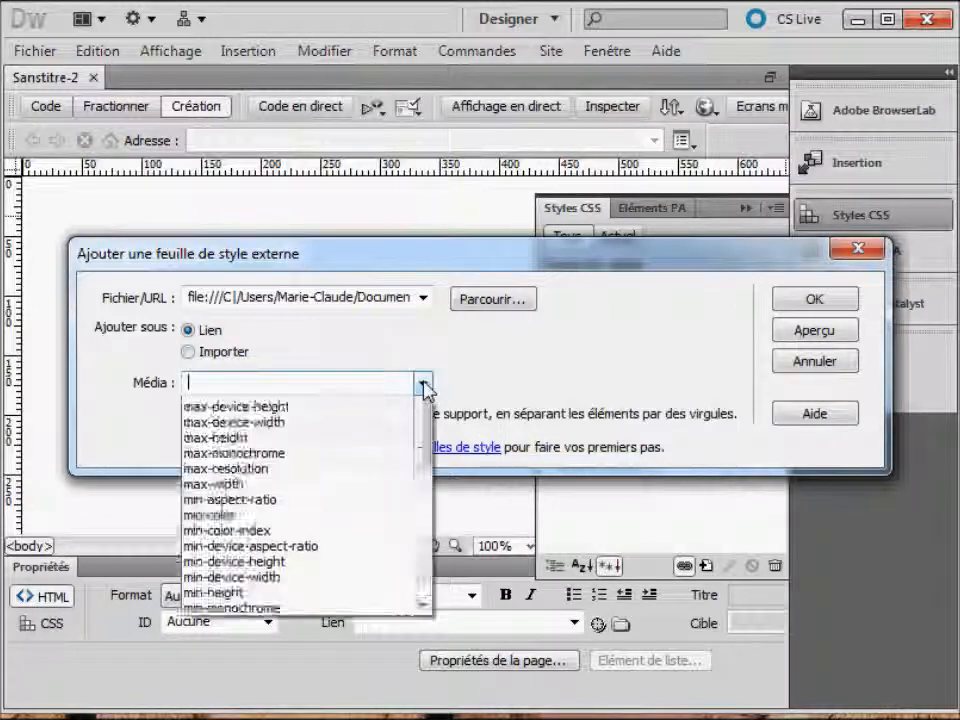
scroll(403, 475, down, 4)
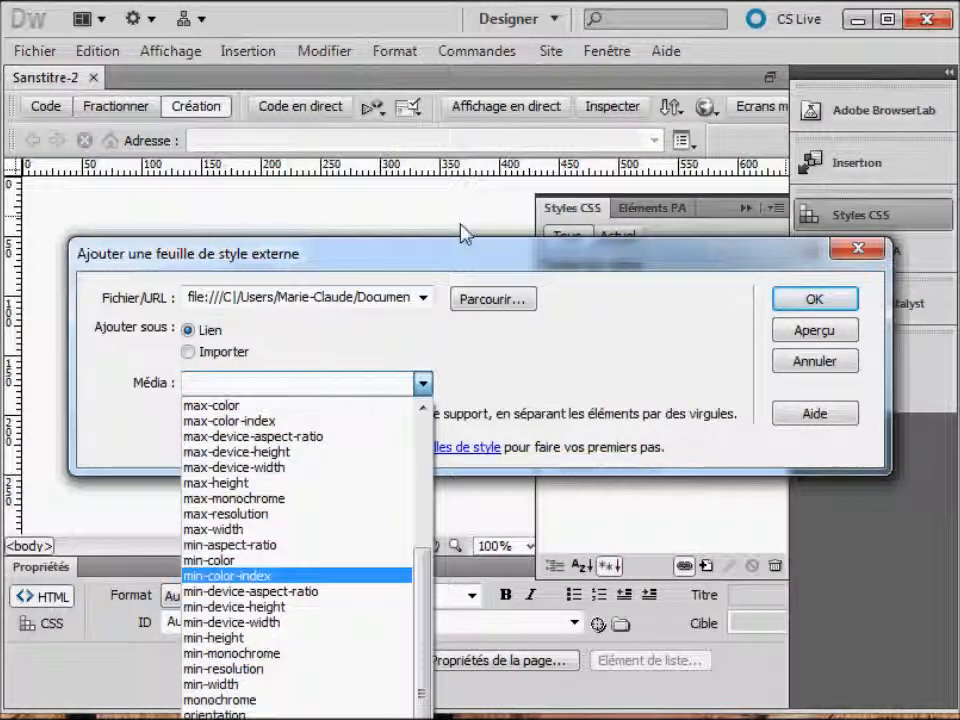
click(460, 264)
drag(460, 264, 448, 32)
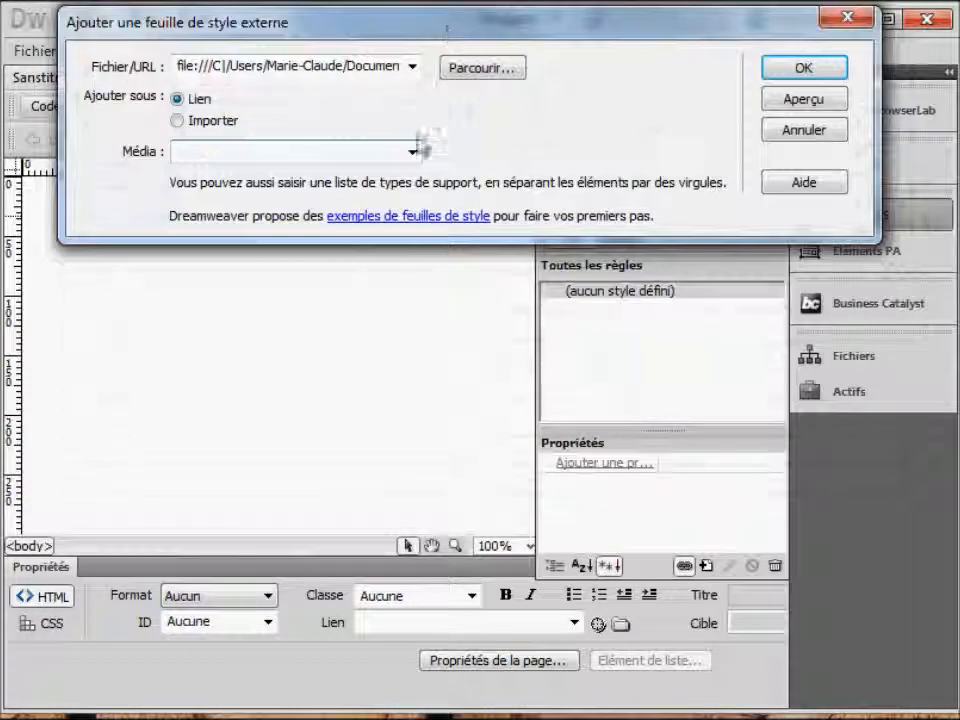
click(413, 153)
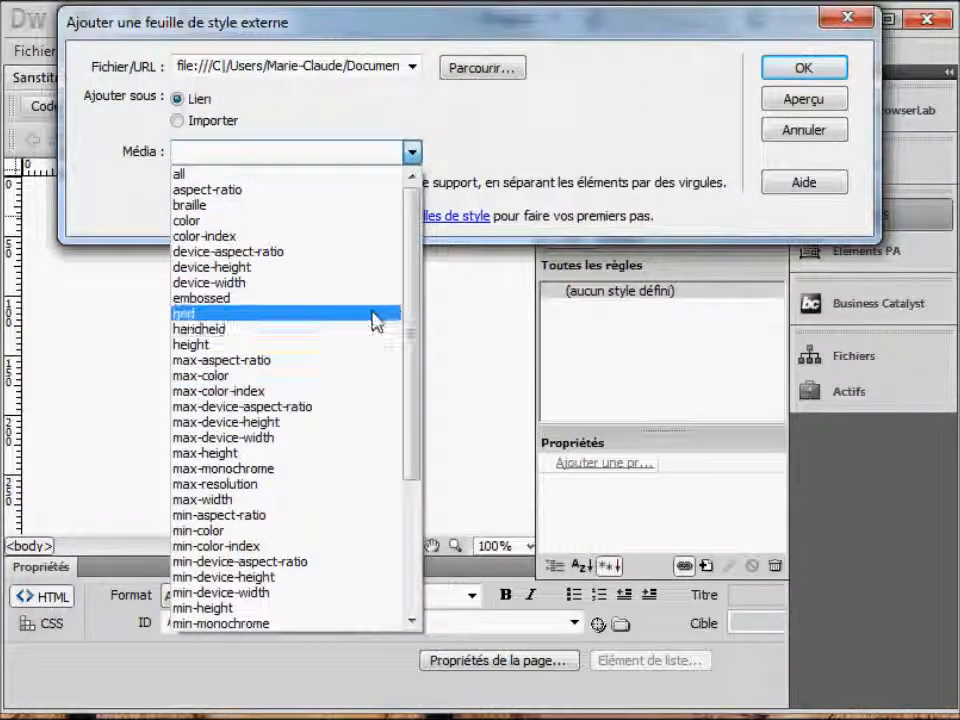
scroll(370, 585, down, 5)
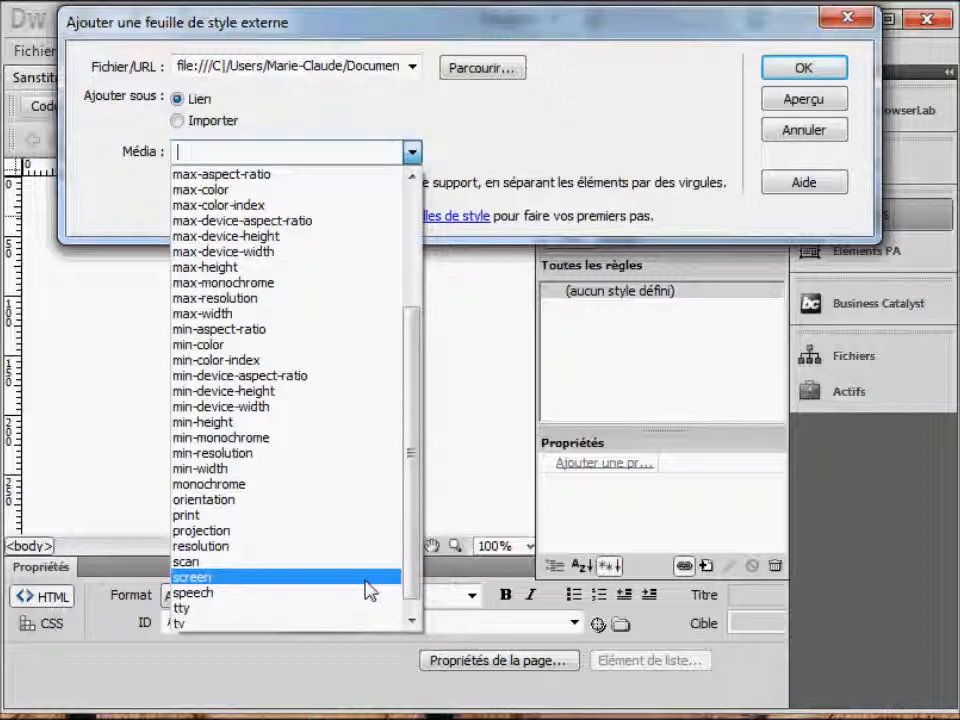
scroll(369, 588, down, 1)
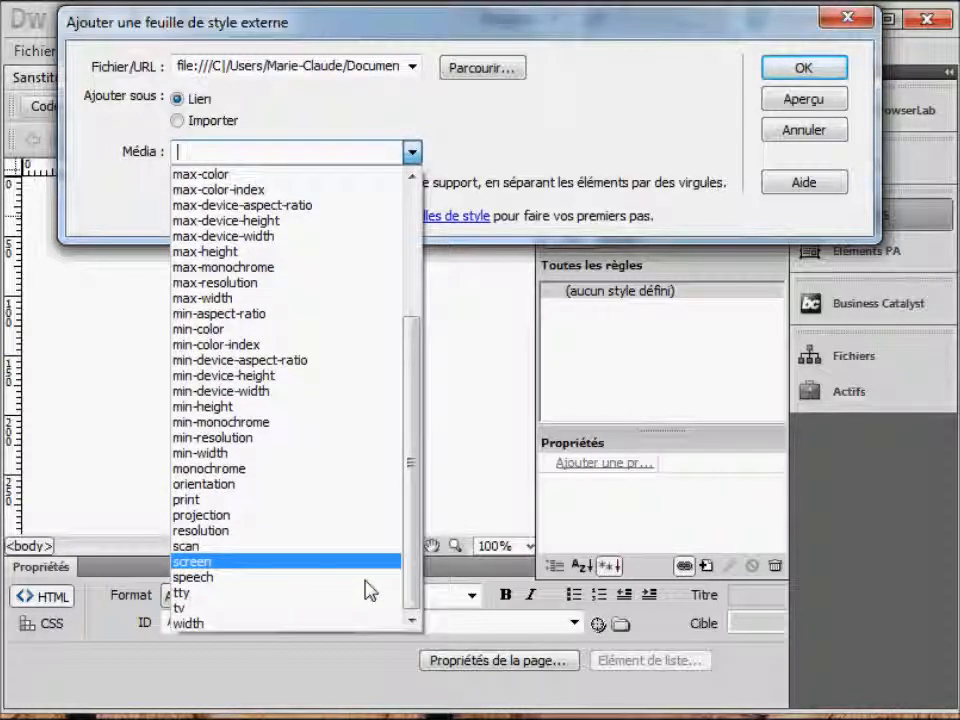
scroll(376, 530, up, 3)
scroll(376, 512, up, 2)
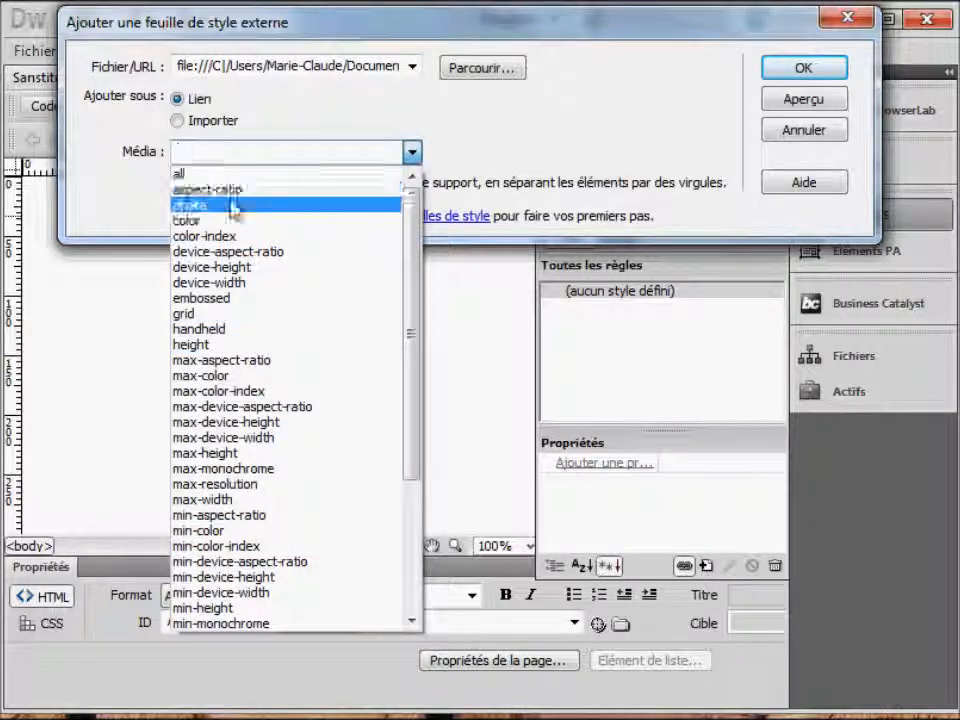
scroll(317, 546, down, 3)
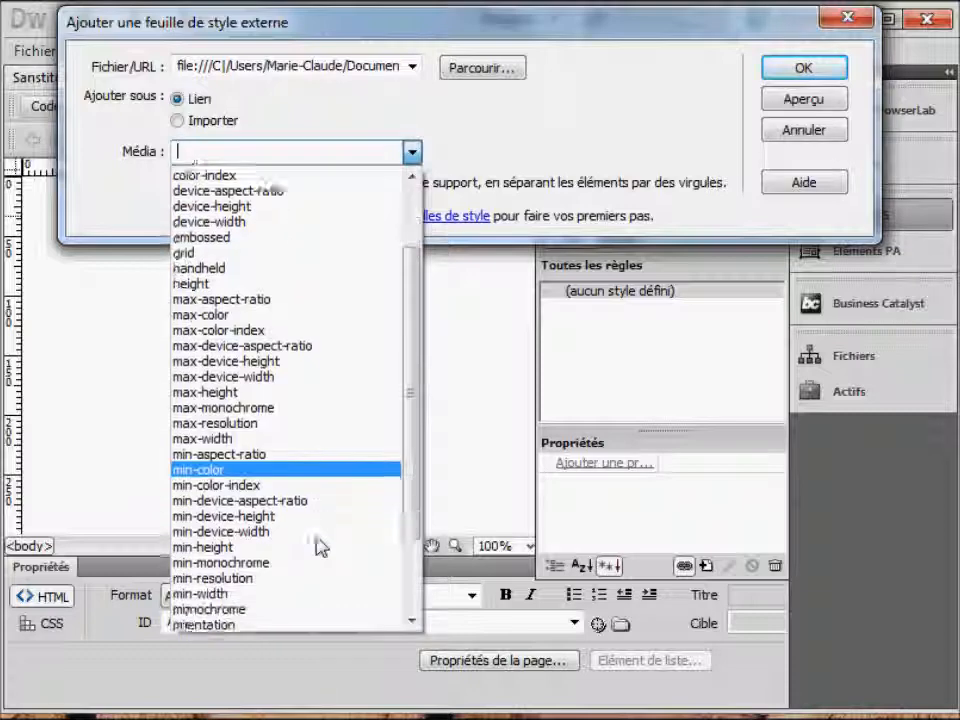
scroll(317, 546, down, 1)
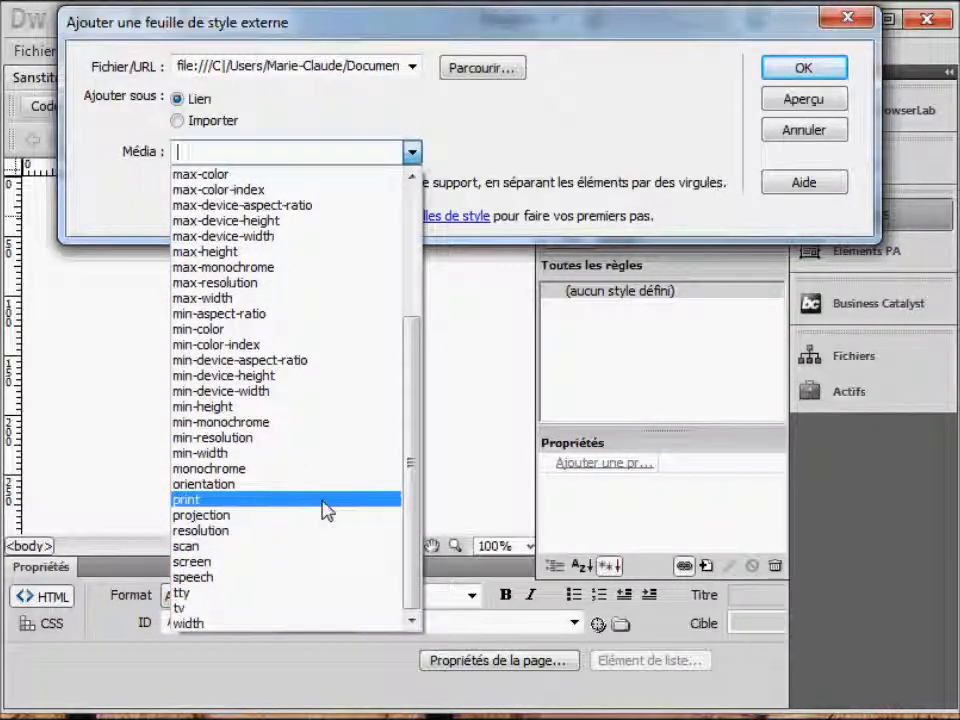
click(320, 570)
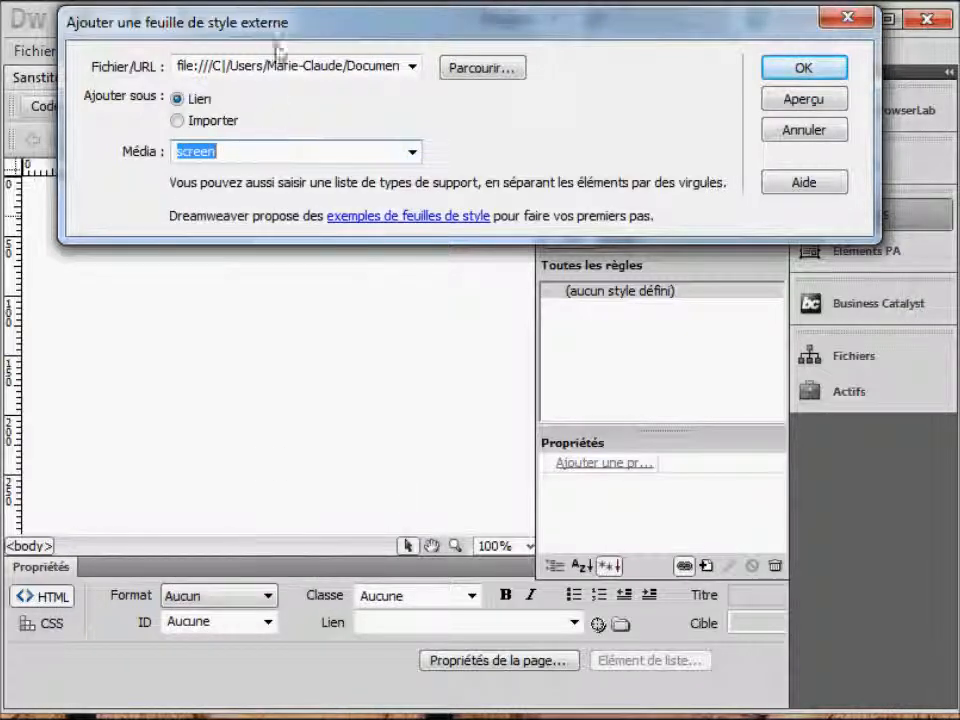
- Preview and confirm attaching the style sheet, and expand mafeuilledestyle.css to list its rules
click(818, 103)
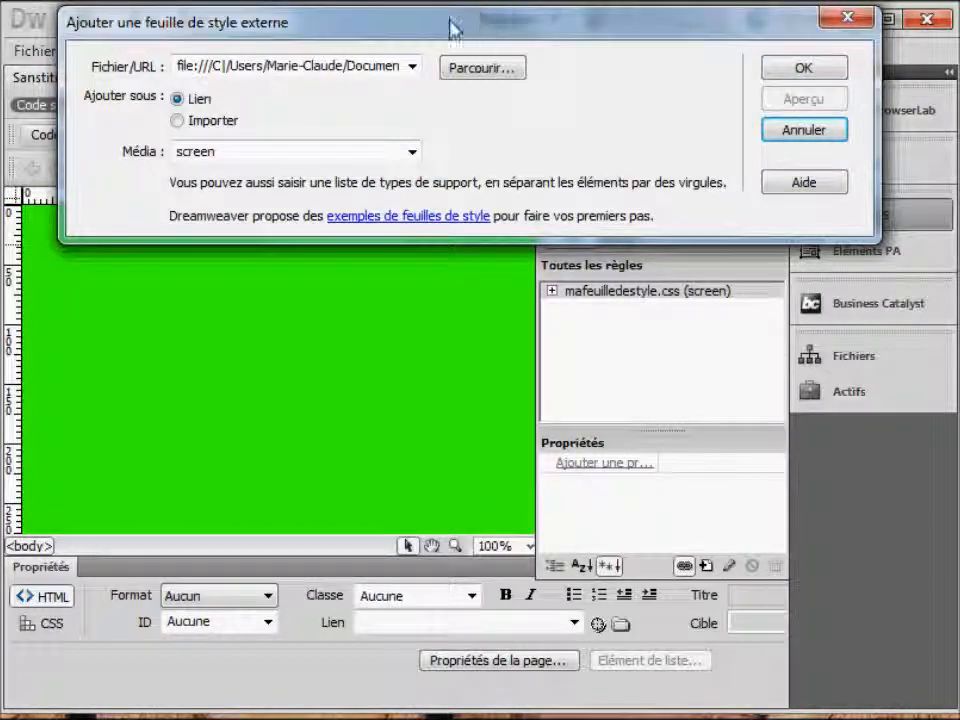
click(821, 77)
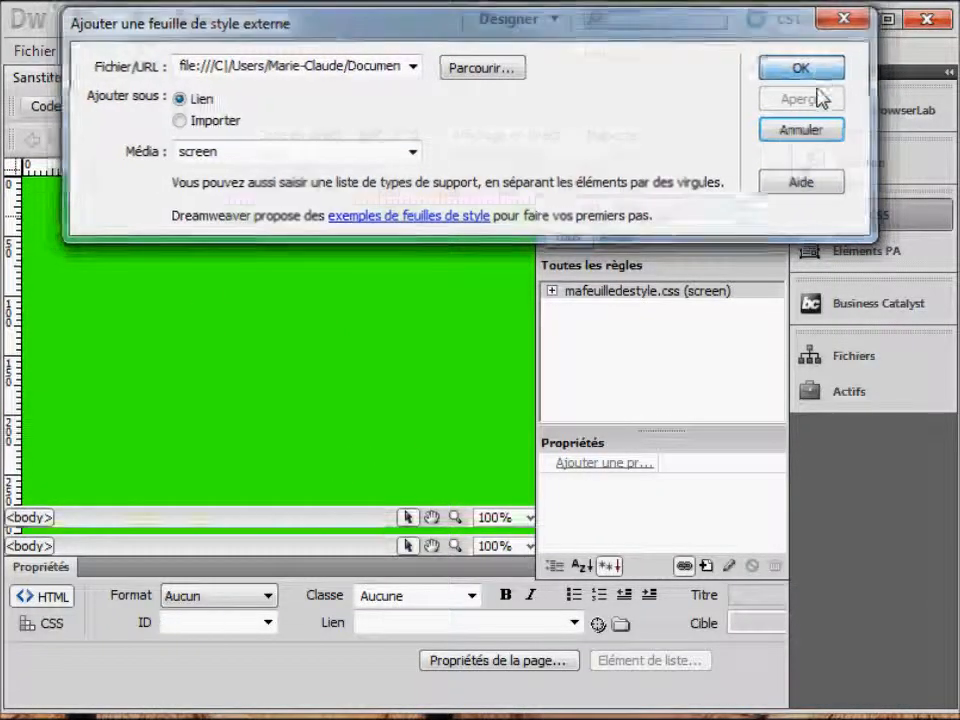
click(551, 291)
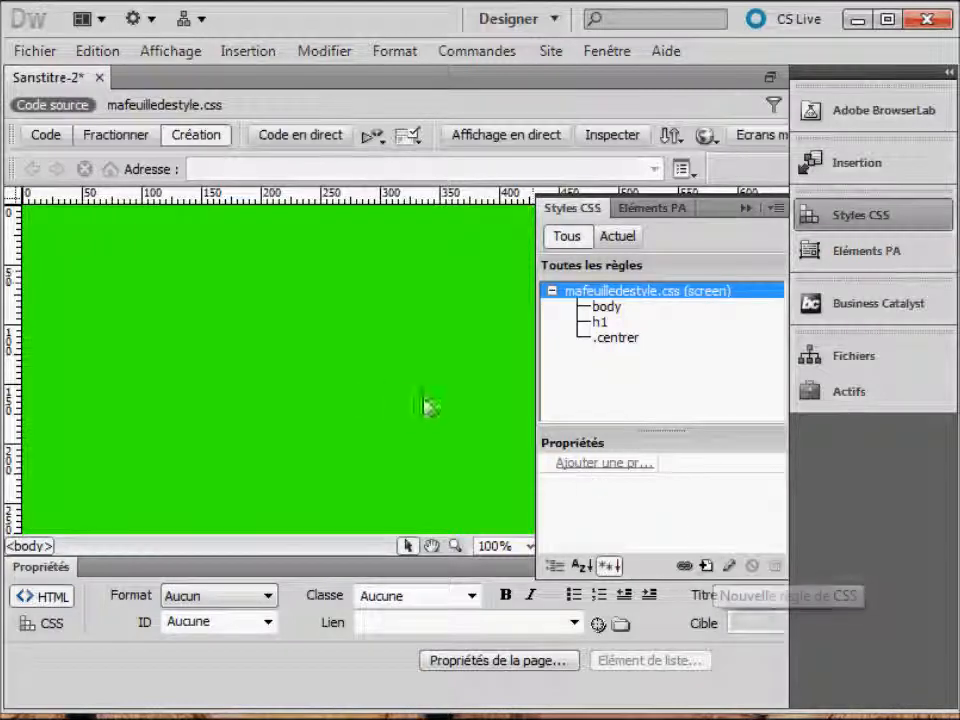
- Examine the code of mafeuilledestyle.css and the page's source code with its style sheet link, and return to the design view
click(265, 255)
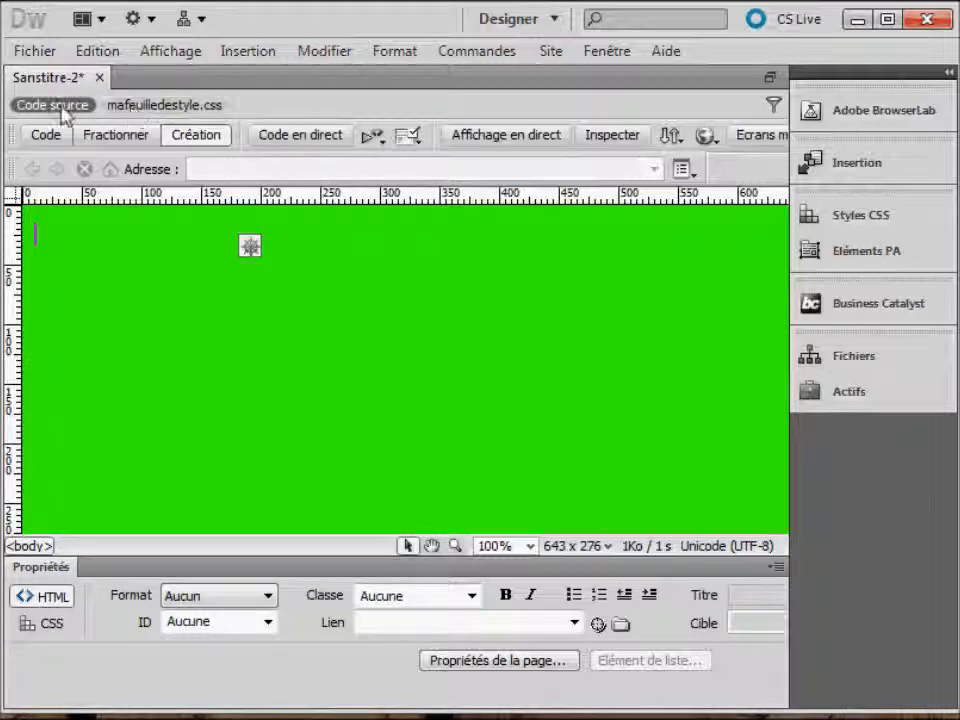
click(130, 106)
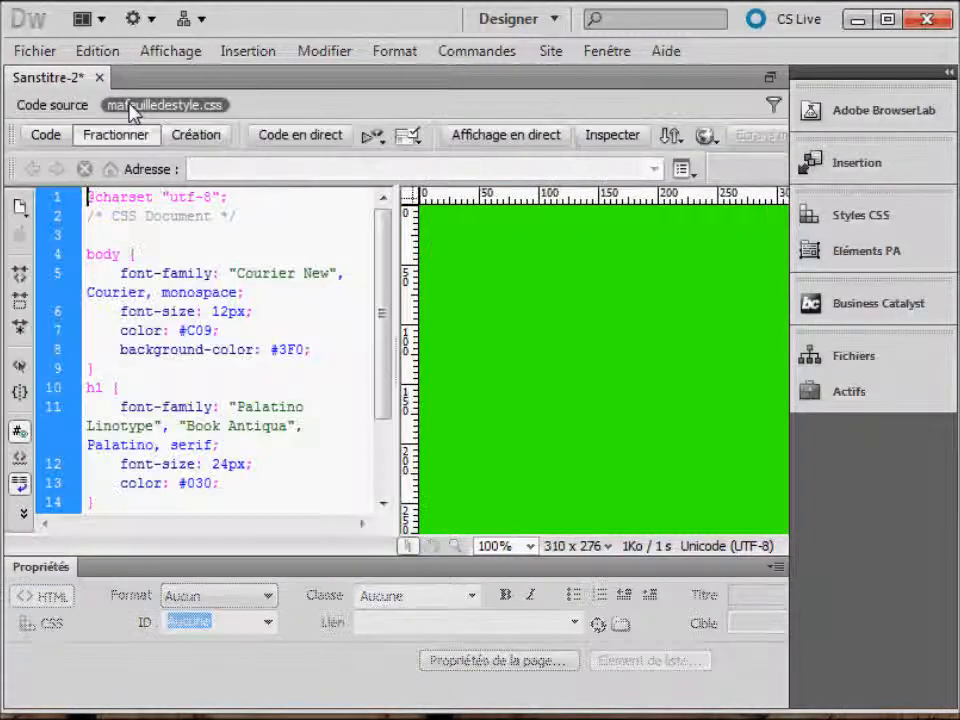
click(78, 110)
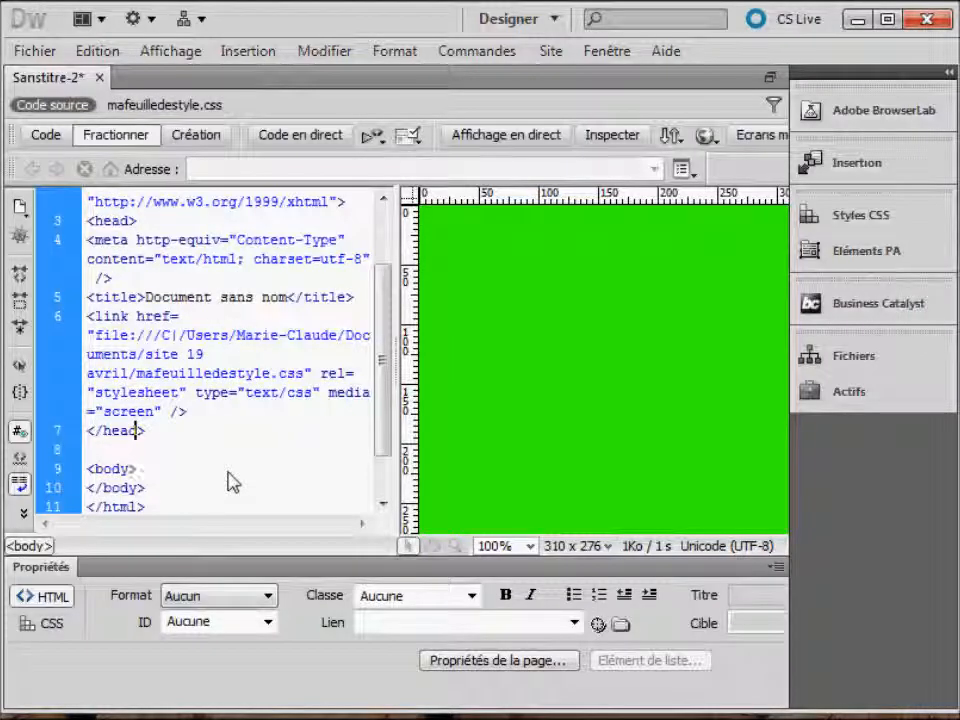
click(150, 108)
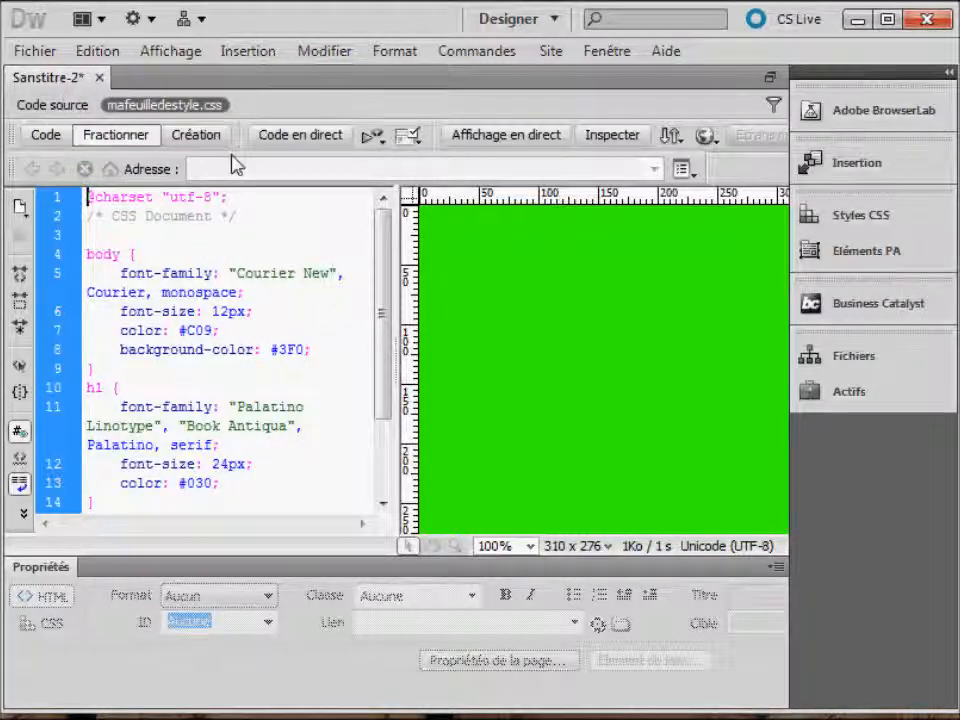
click(195, 135)
click(76, 106)
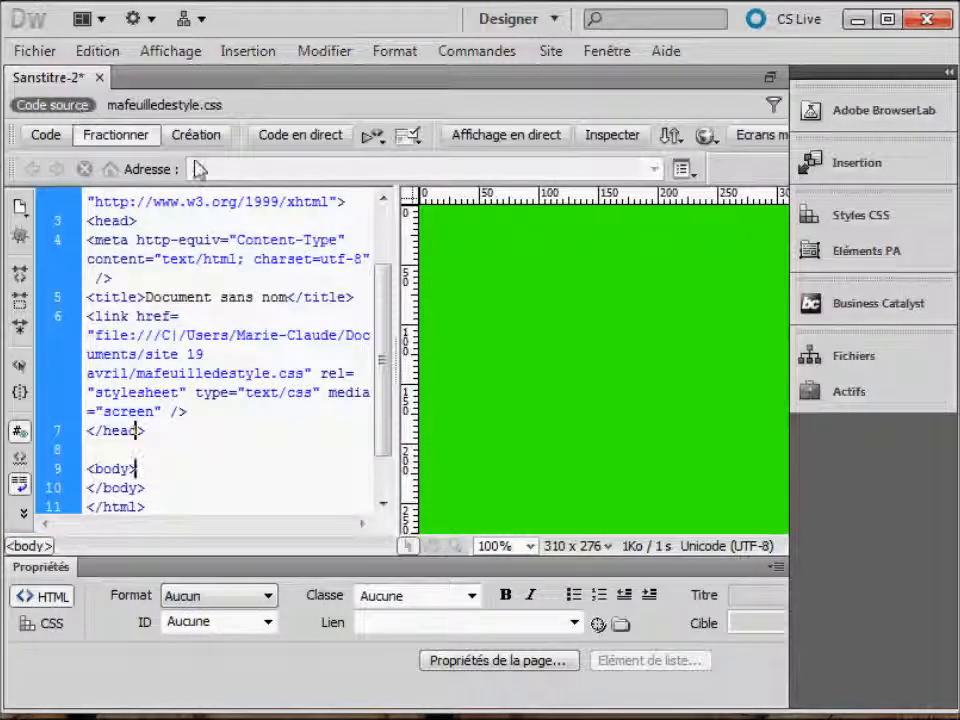
click(181, 136)
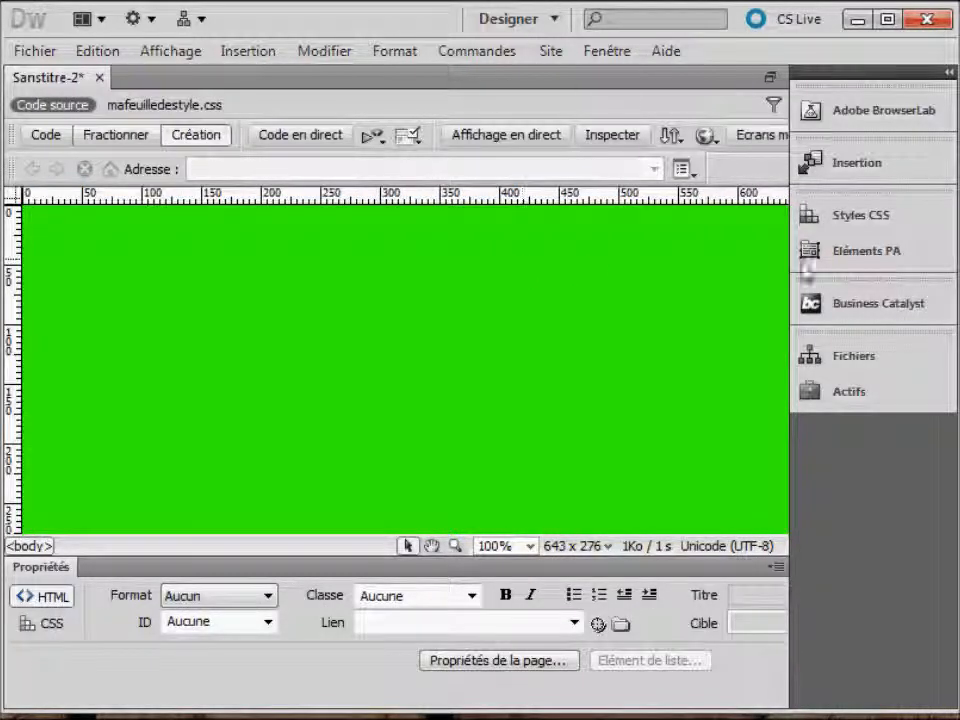
- Create a new CSS rule of the tag type (Balise) for h2, defined in mafeuilledestyle.css
click(828, 228)
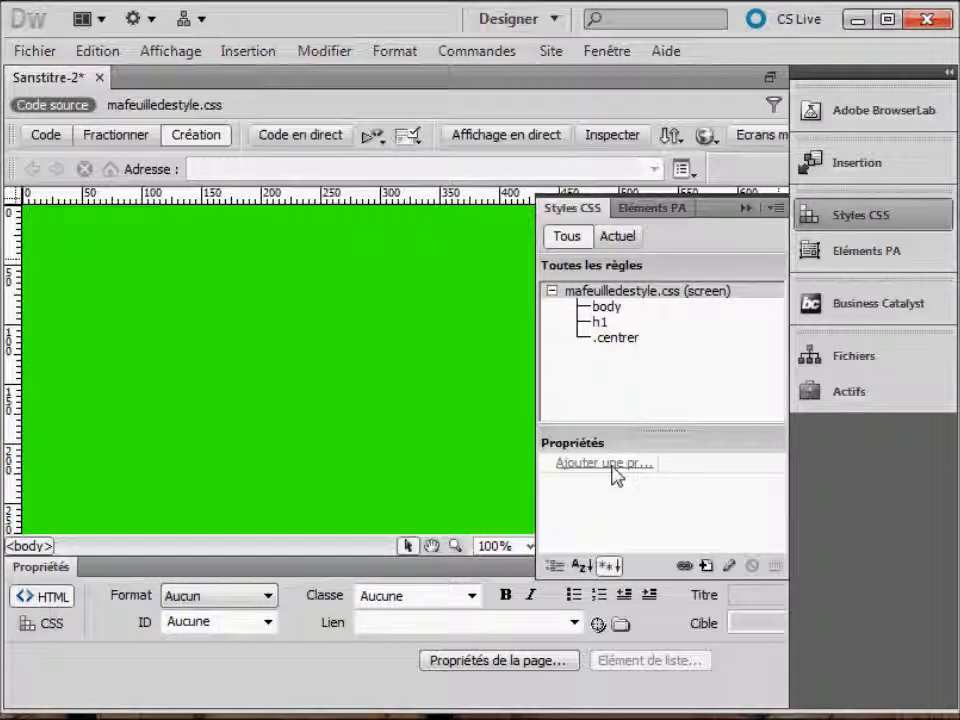
click(706, 565)
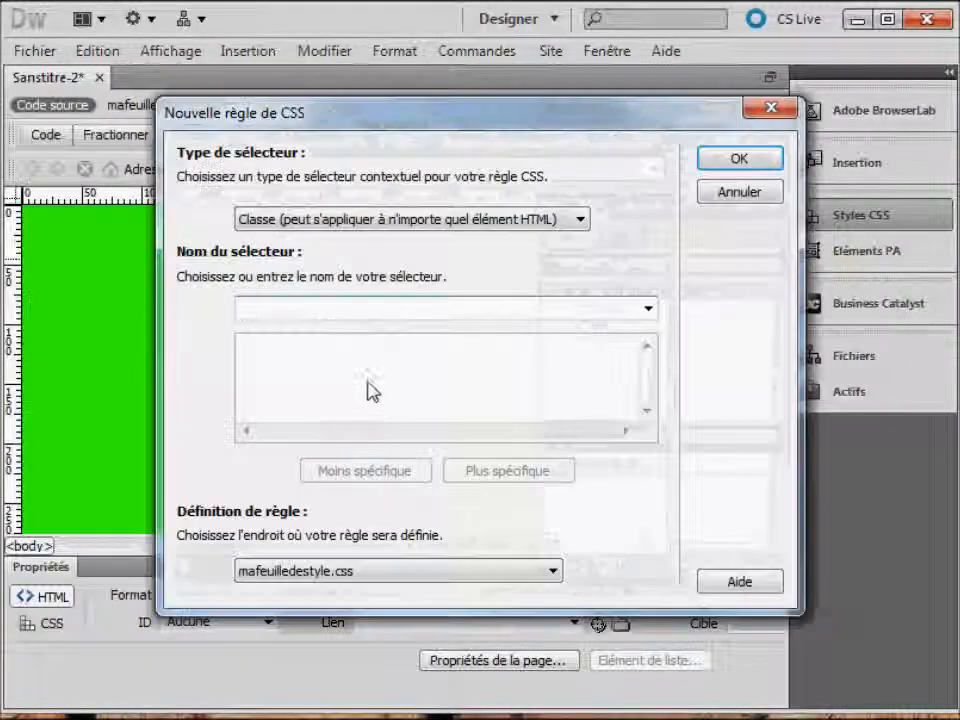
click(514, 220)
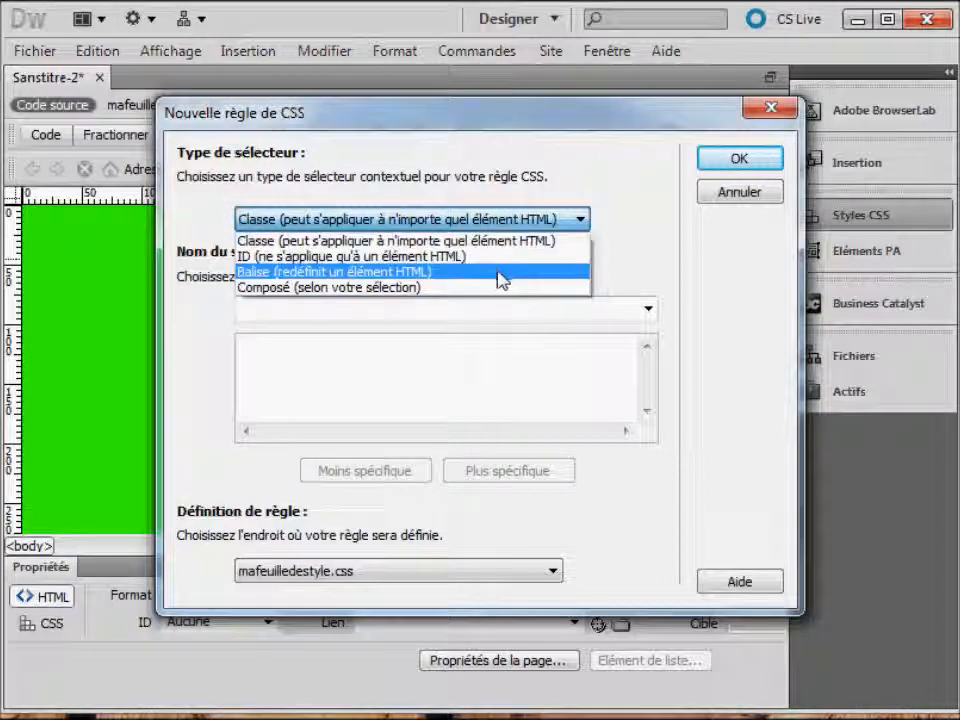
click(500, 273)
click(647, 310)
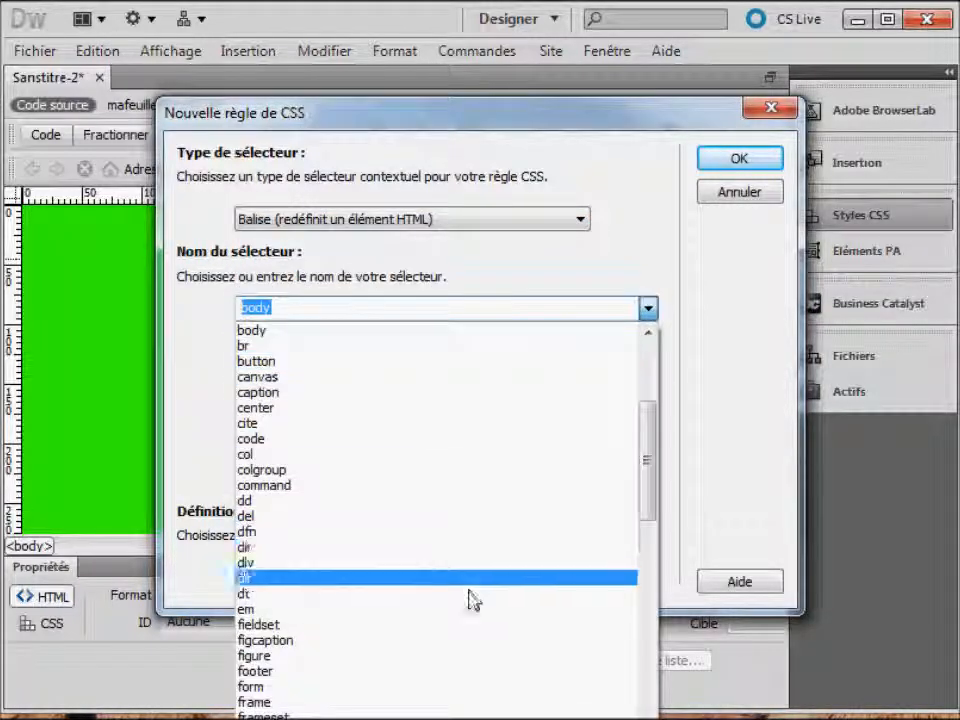
click(300, 719)
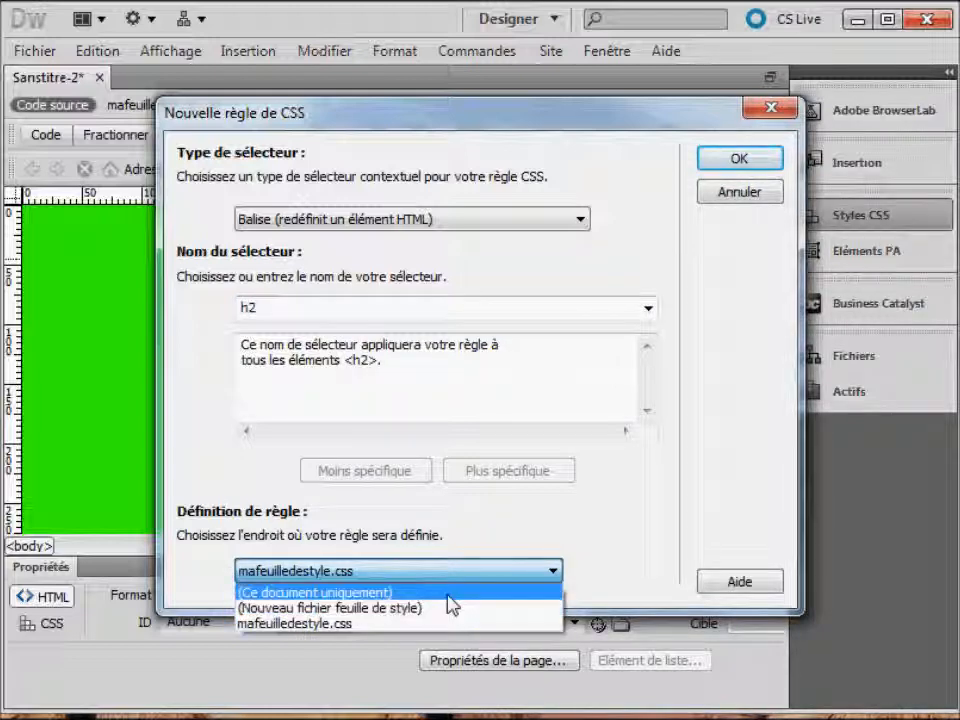
click(450, 624)
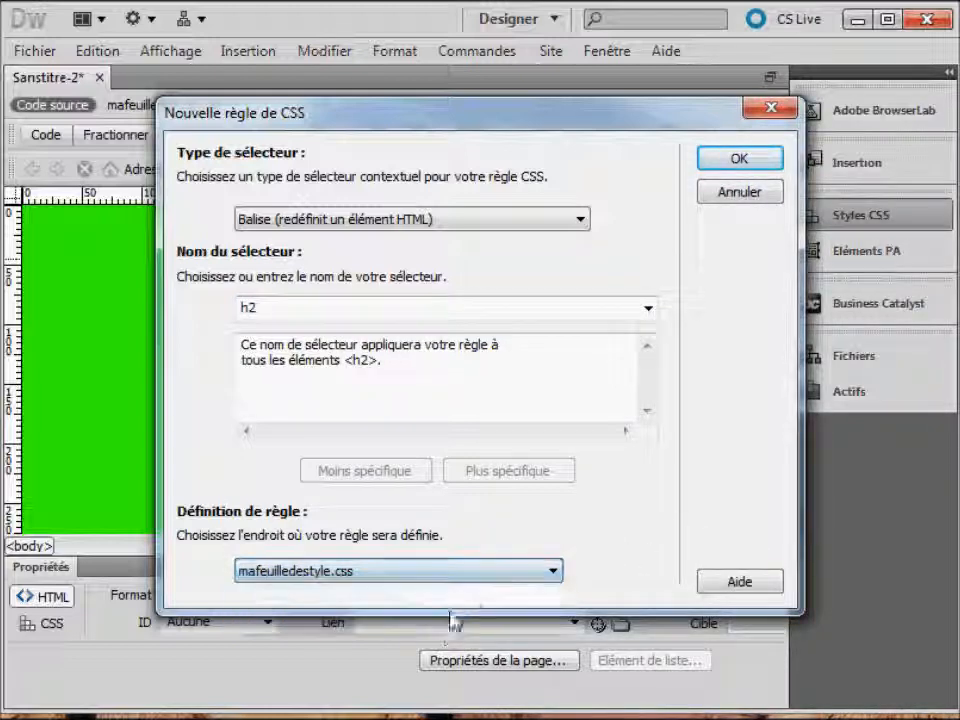
click(729, 160)
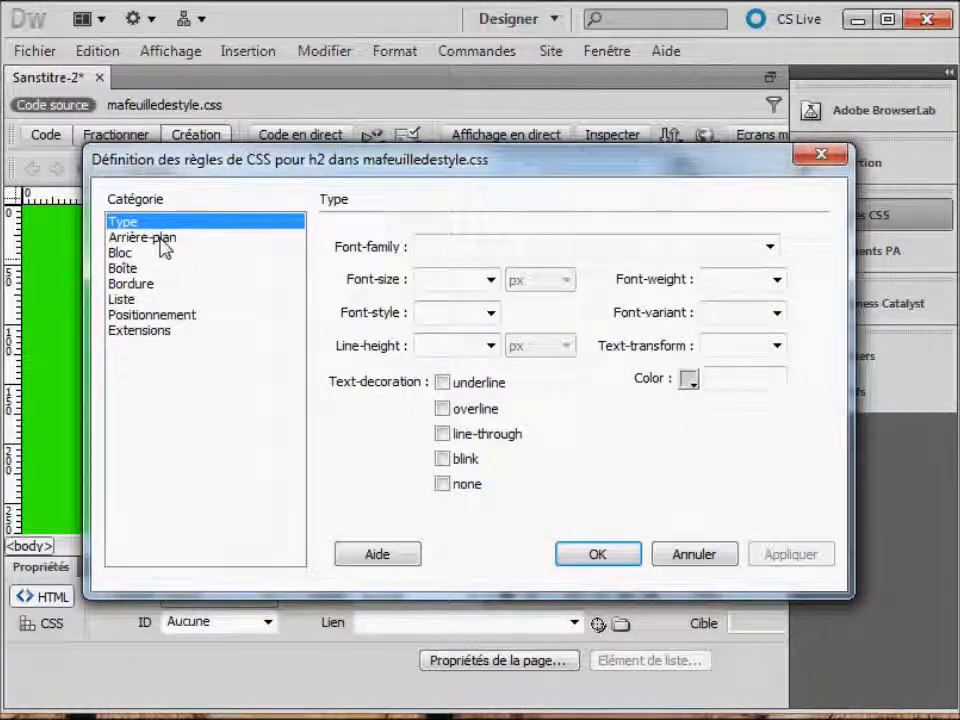
- Set the h2 rule's background colour (Arrière-plan) to #06F
click(162, 241)
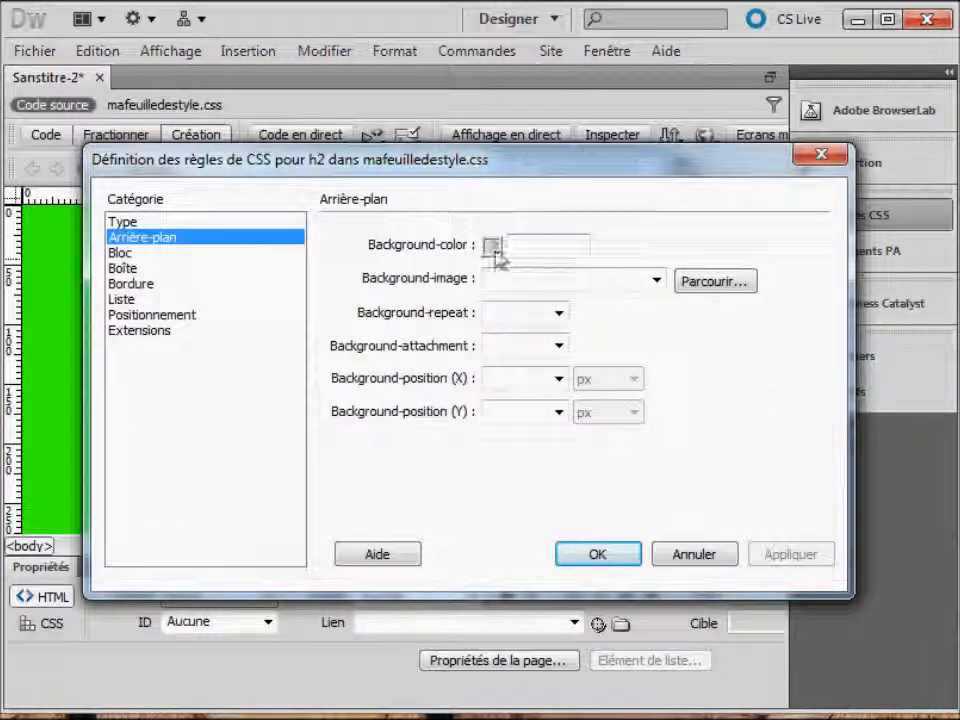
click(492, 248)
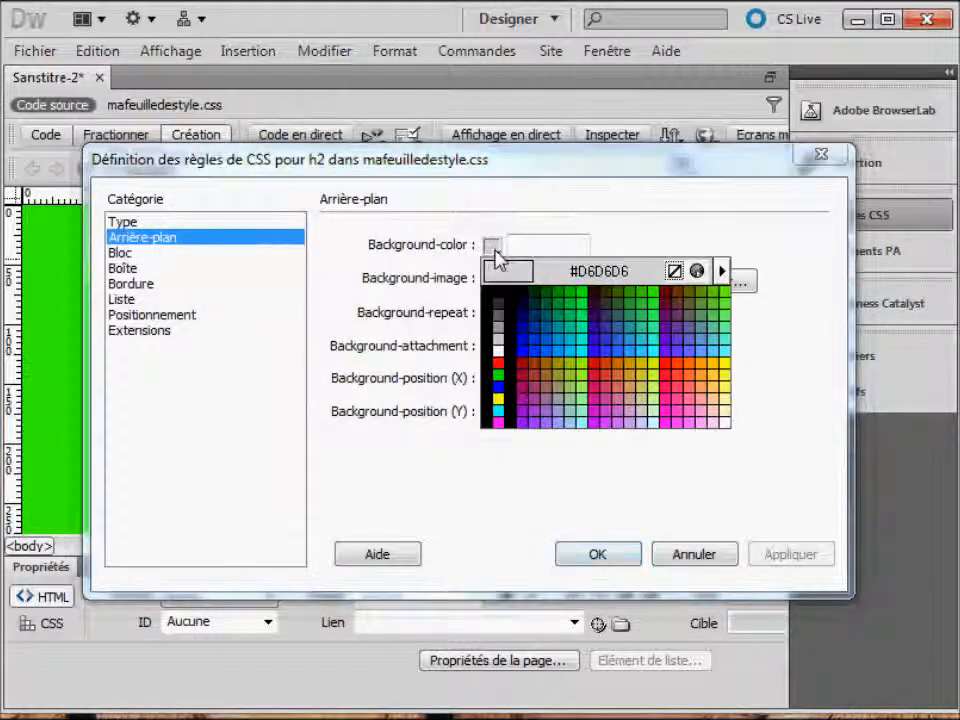
click(546, 354)
- Set the h2 rule's font size to 18 px and text colour to #9FC, and confirm the definition
click(150, 223)
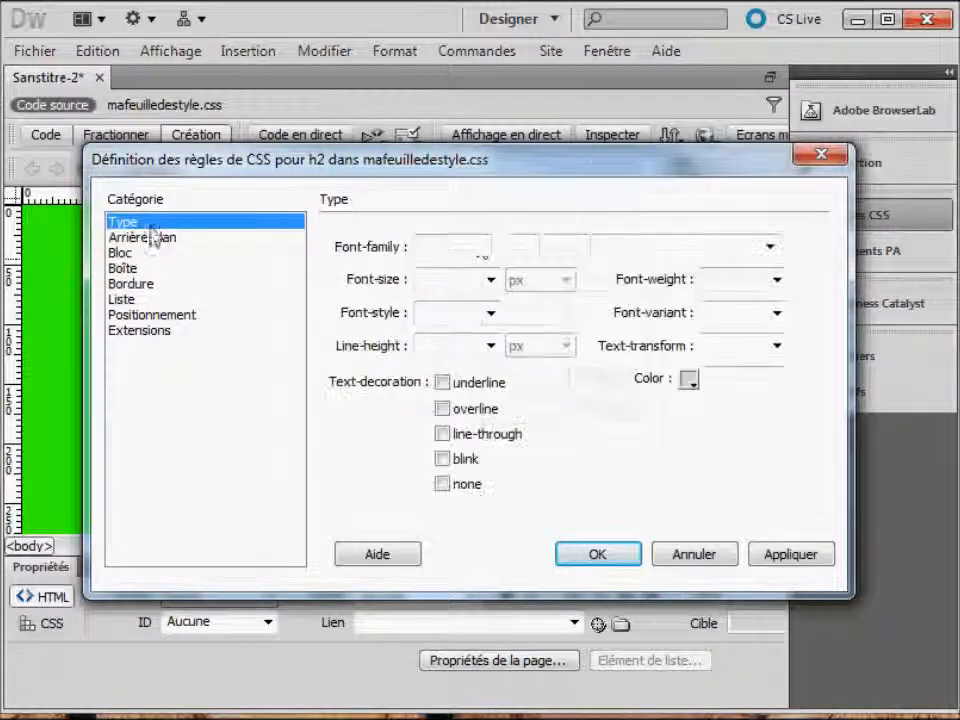
click(492, 281)
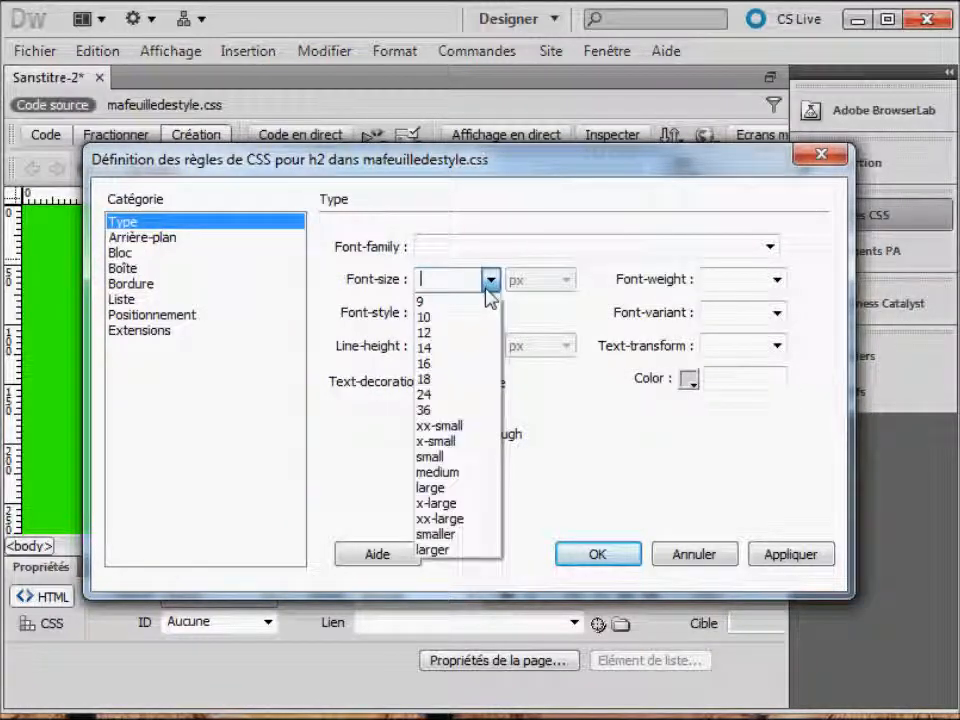
click(478, 380)
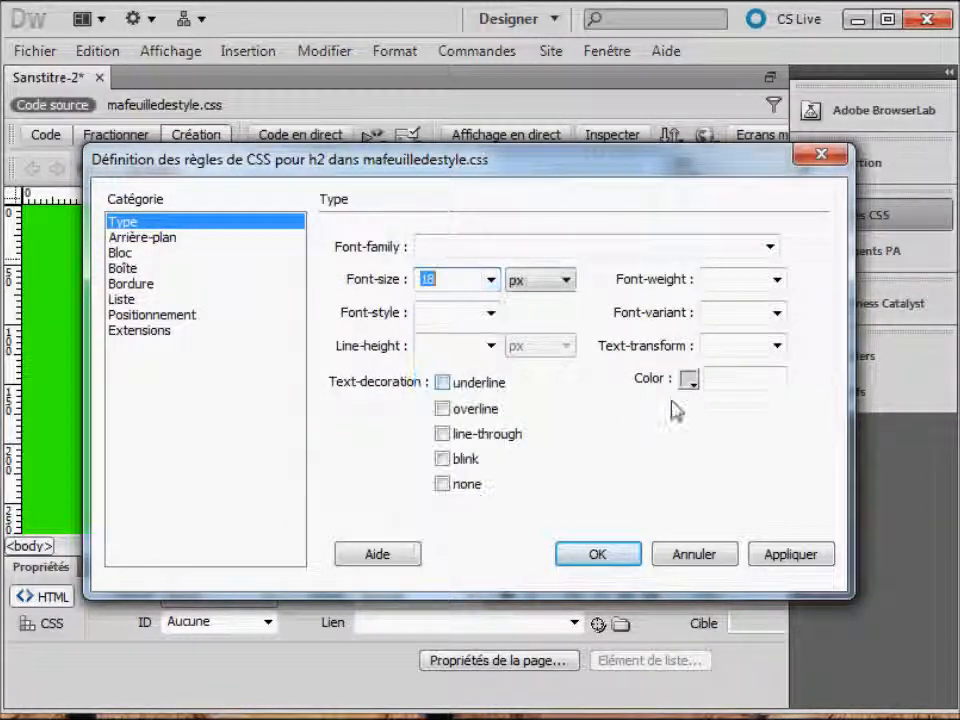
click(688, 384)
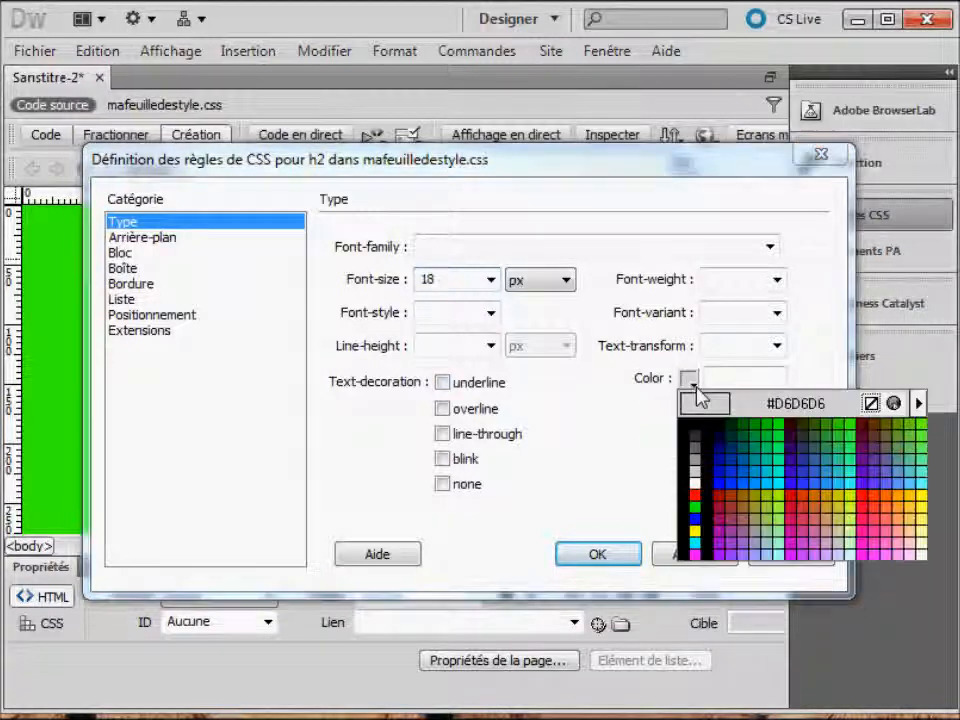
click(778, 548)
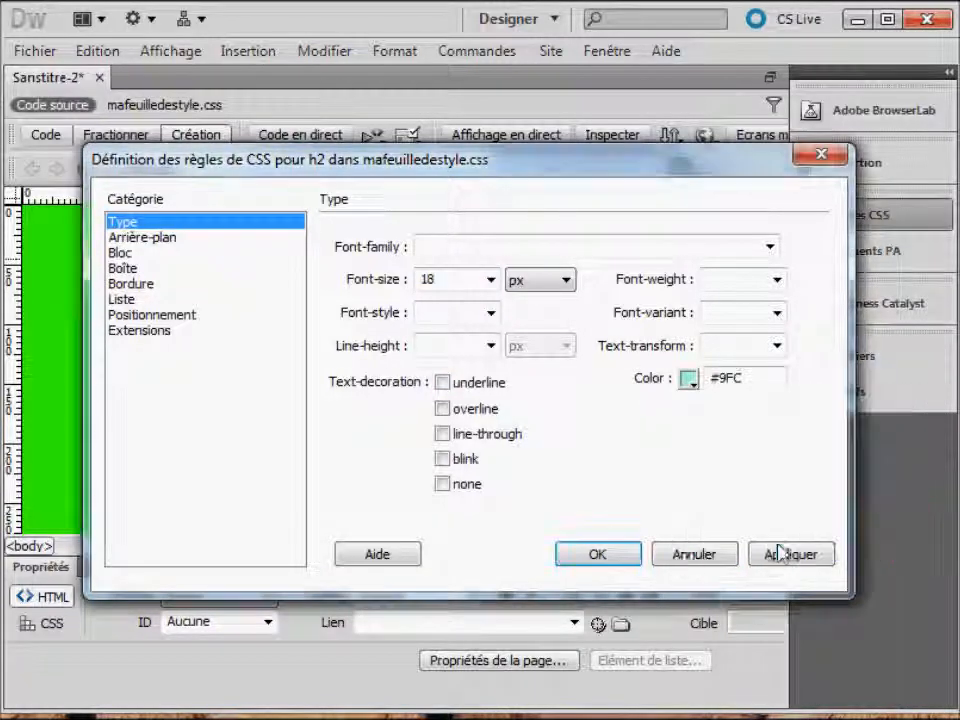
click(620, 558)
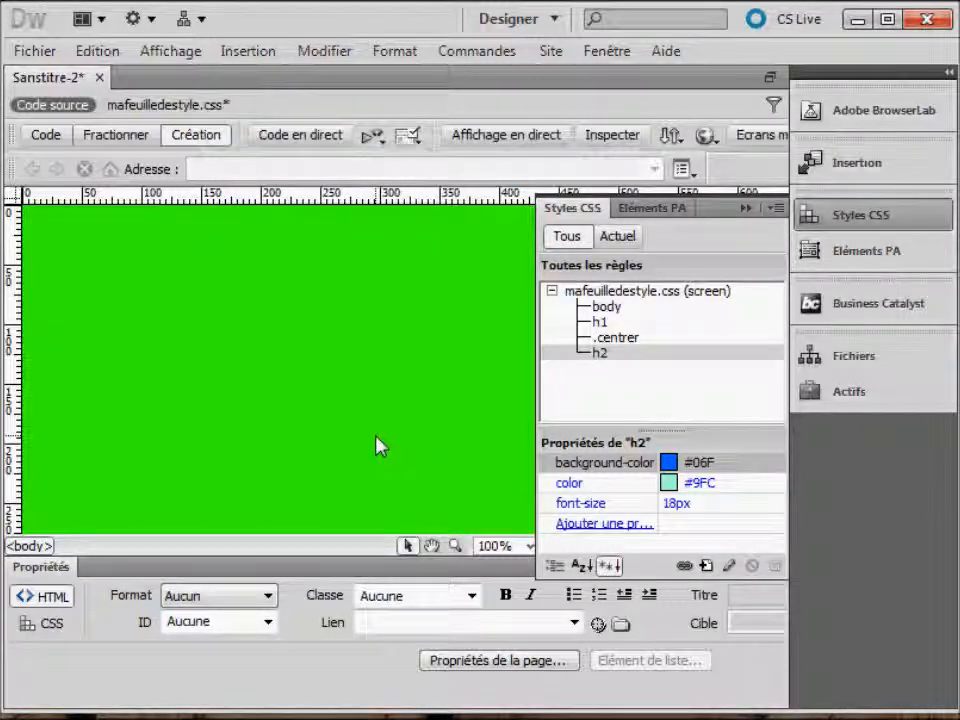
- Save the page as pagedessaidestyle in the site 19 avril folder
key(ctrl+s)
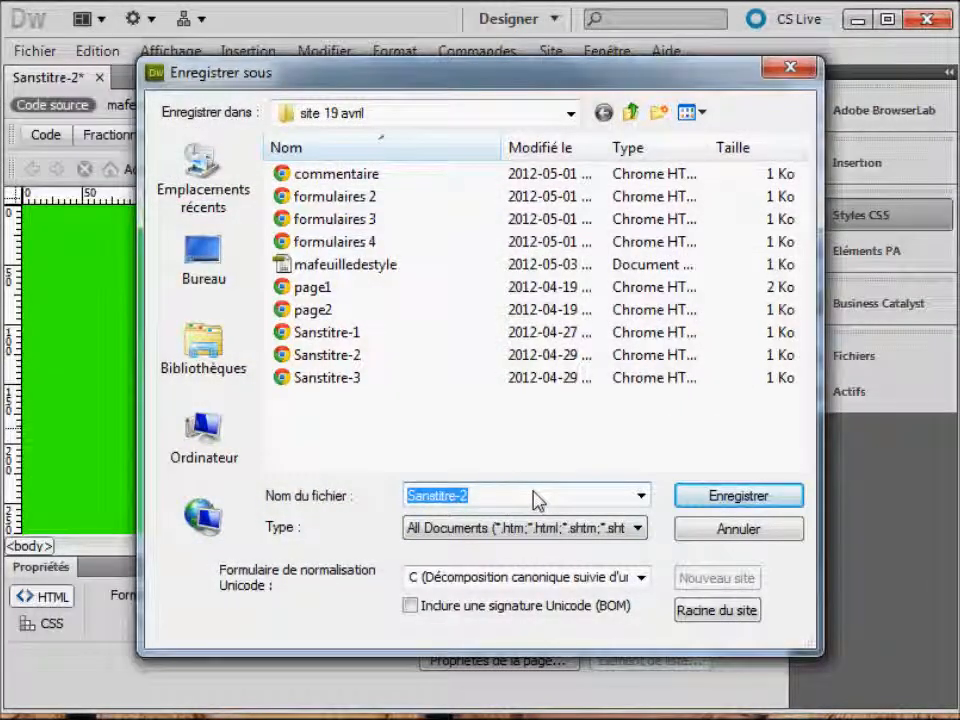
text(paged)
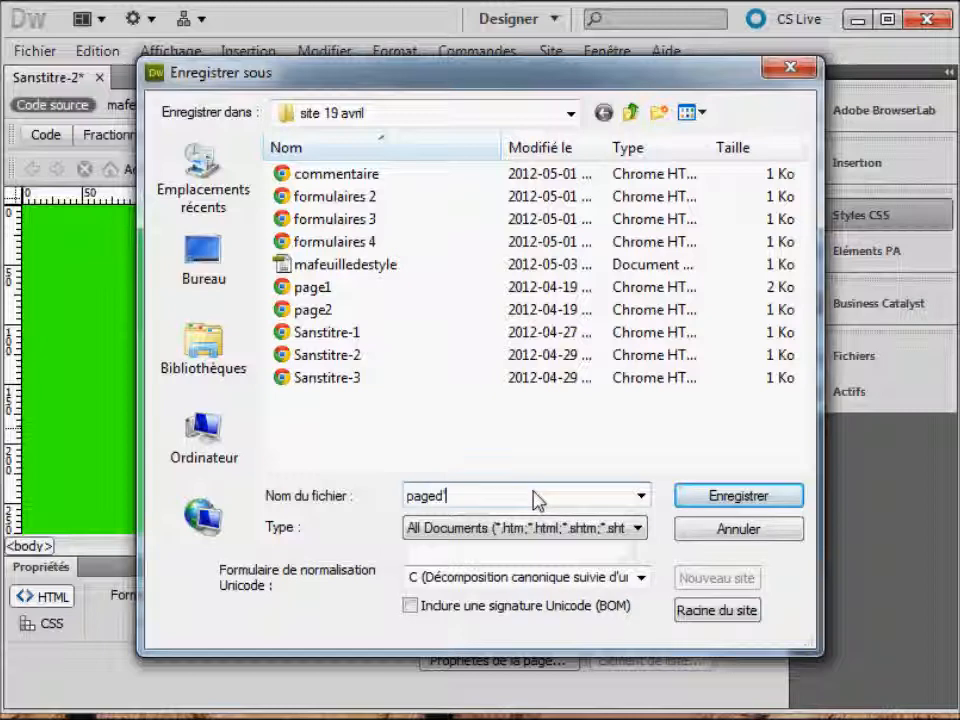
key(BackSpace)
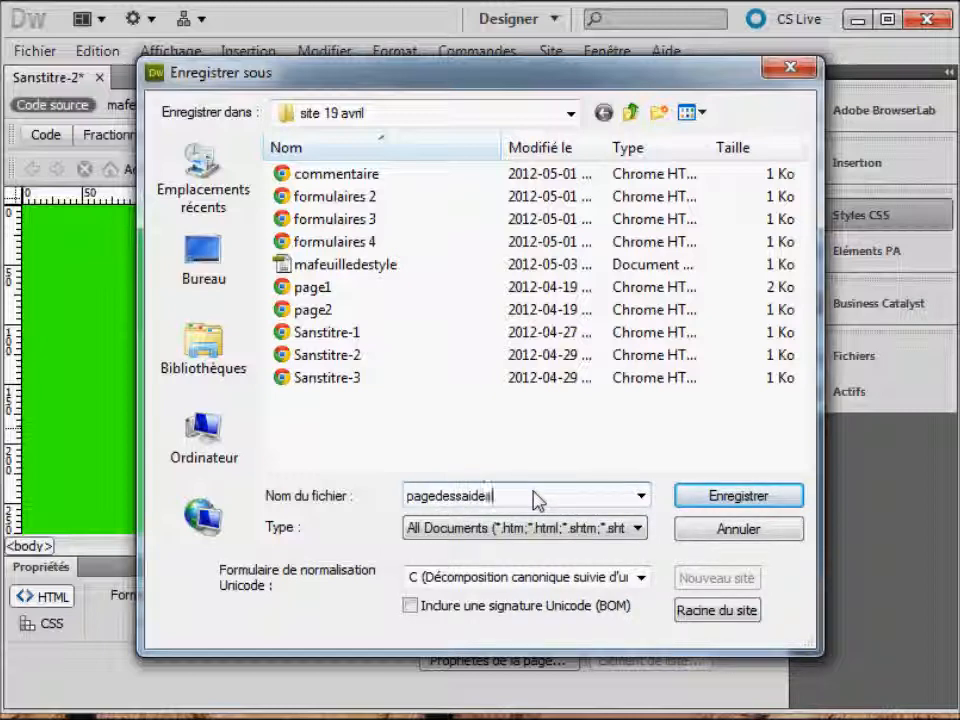
key(Return)
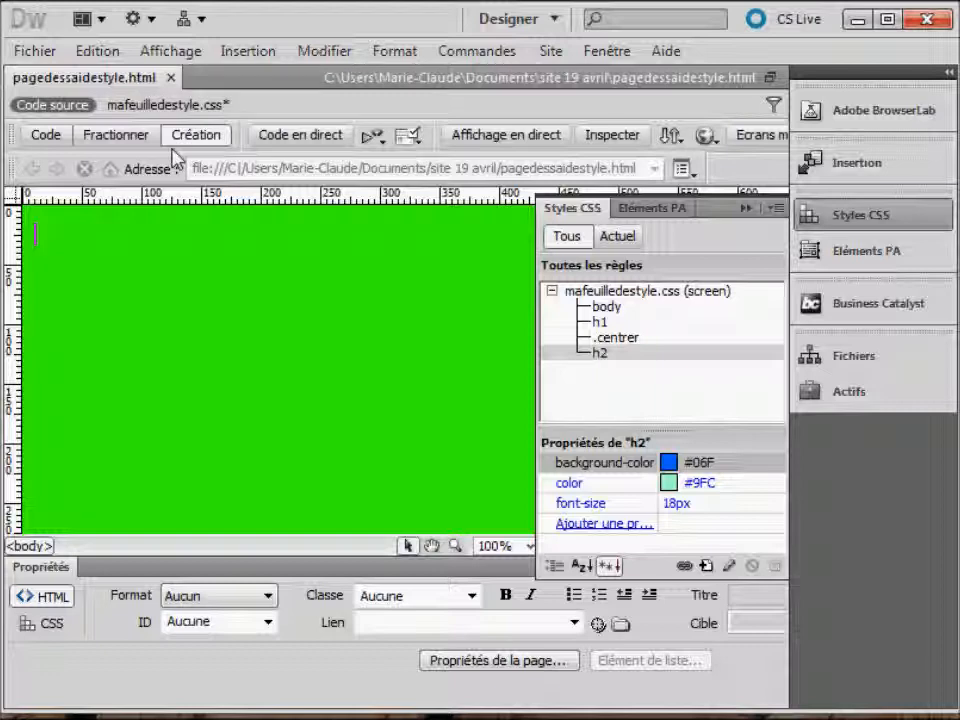
- Save the changes to mafeuilledestyle.css and return to the HTML page's design view (Création)
click(194, 104)
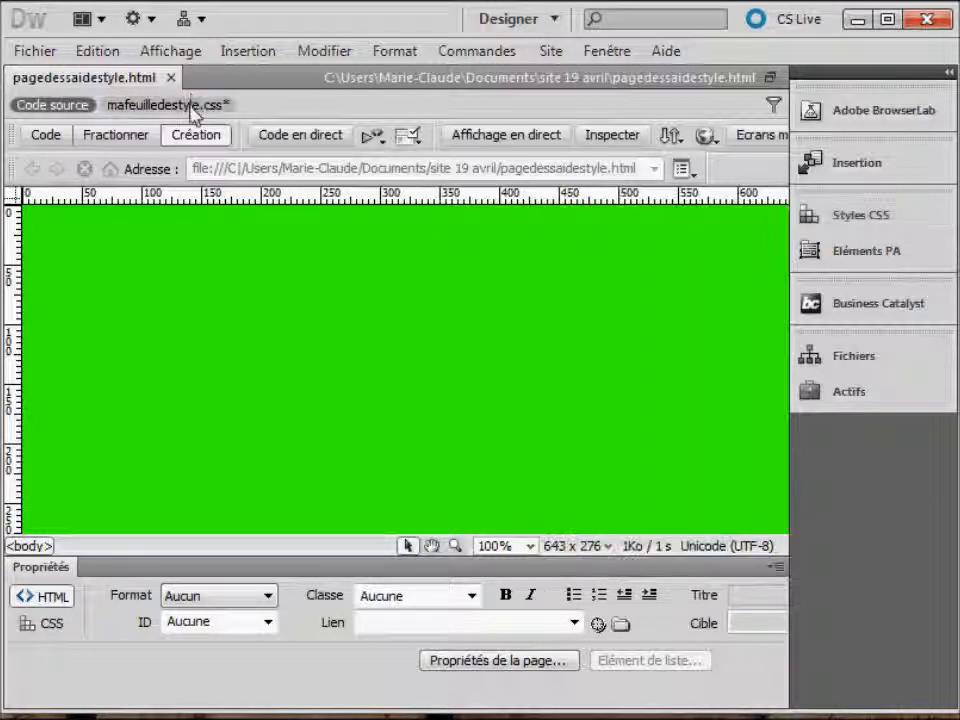
key(ctrl+s)
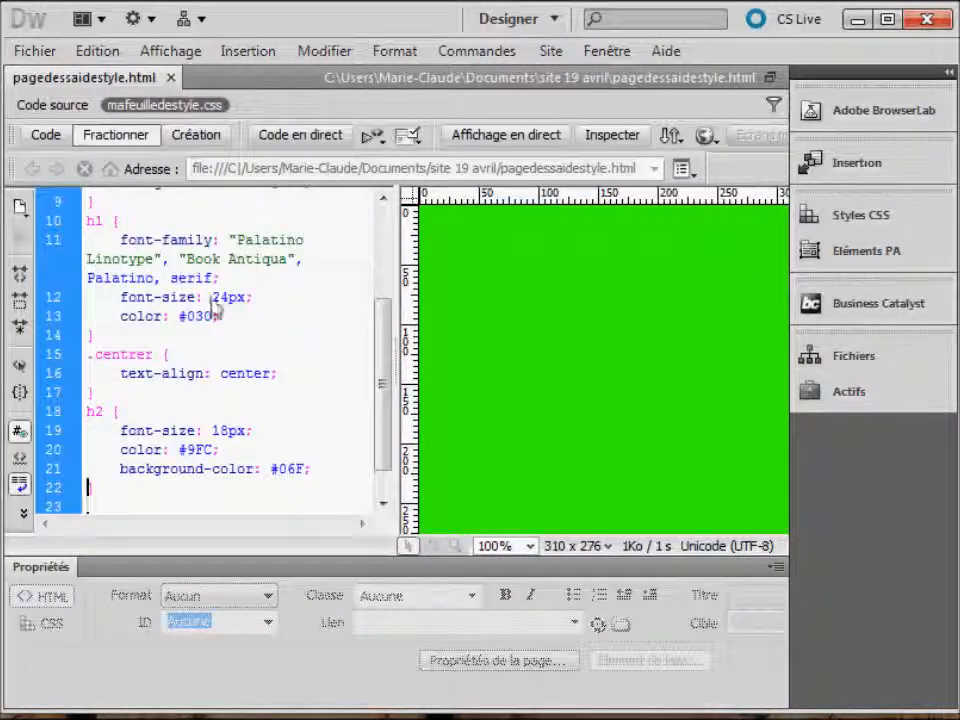
click(78, 106)
click(196, 134)
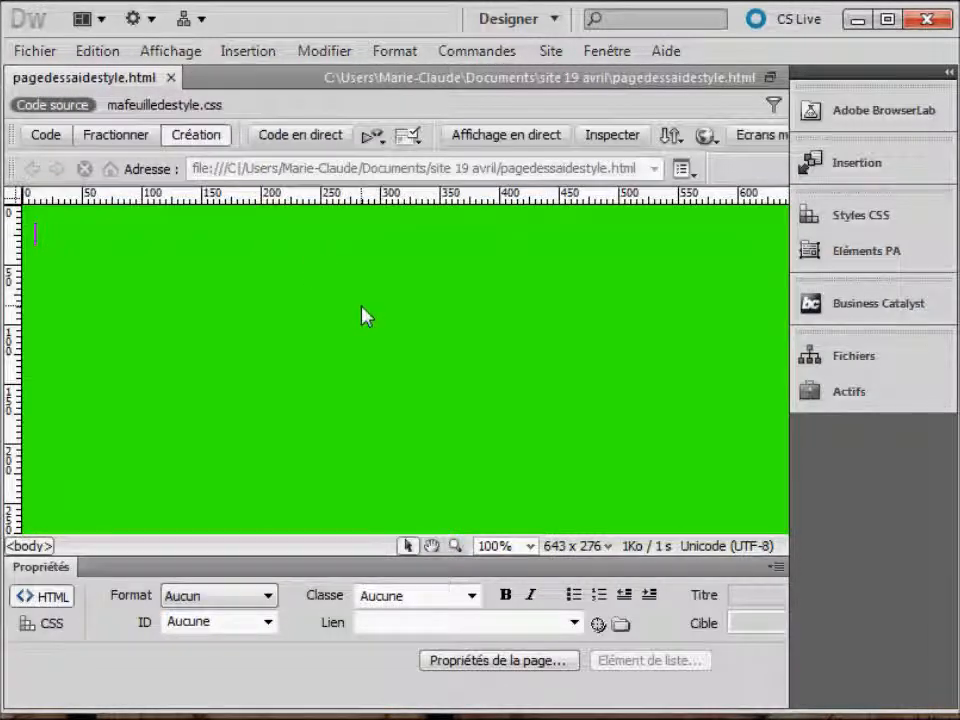
- Add the text "bonjour" to the page as a level 1 heading (En-tête 1)
click(250, 597)
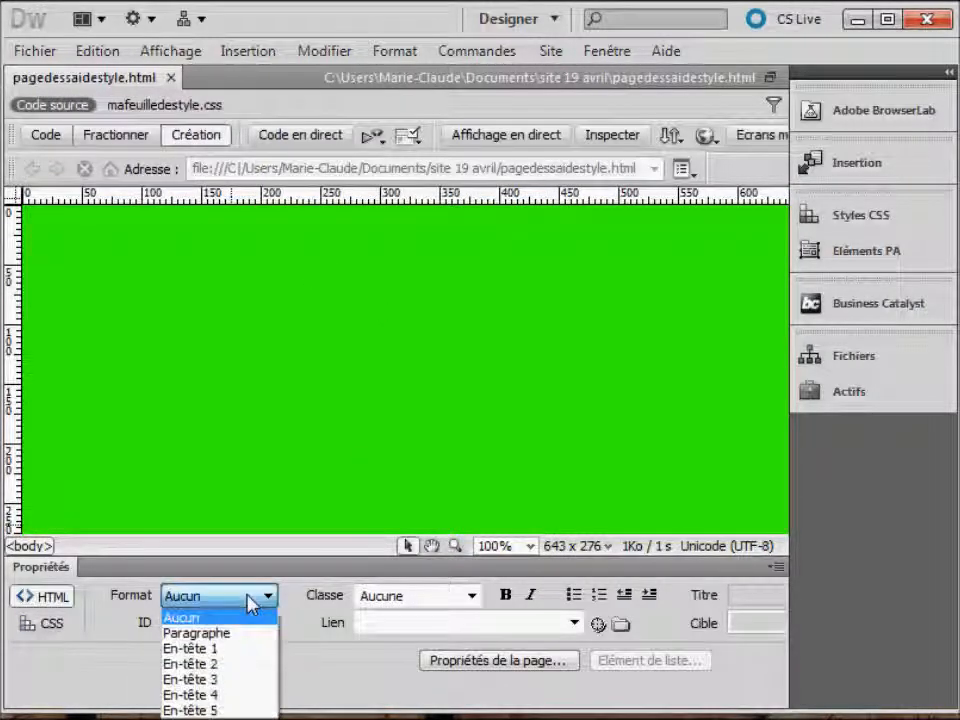
click(242, 649)
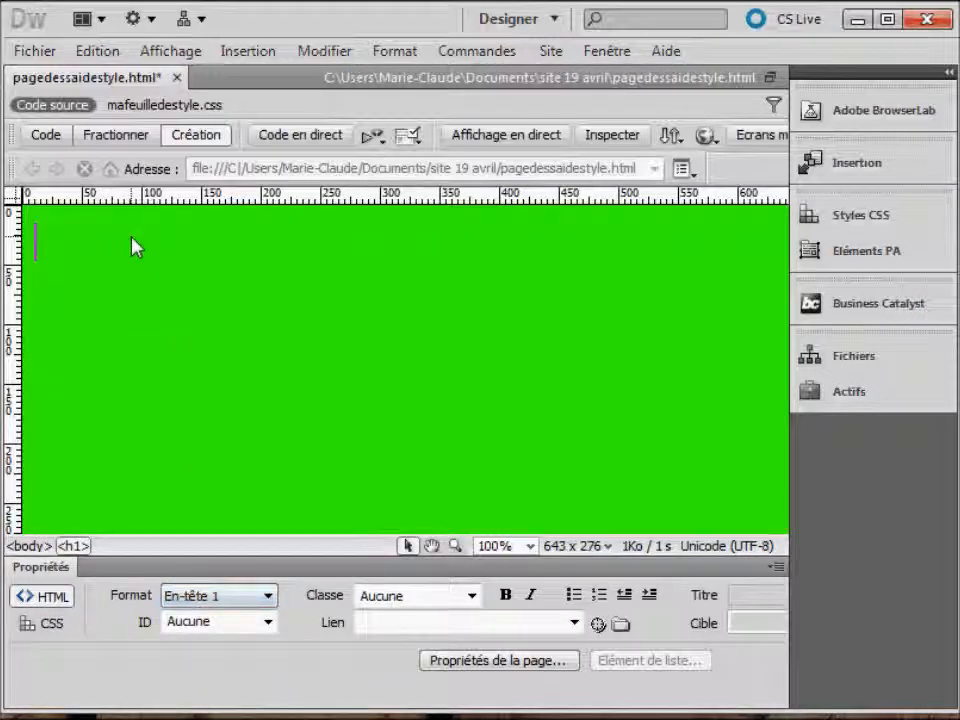
text(bonjour)
key(Return)
- Add the text "salut" below the first heading as a level 2 heading (En-tête 2) and start a new paragraph
click(218, 595)
click(195, 664)
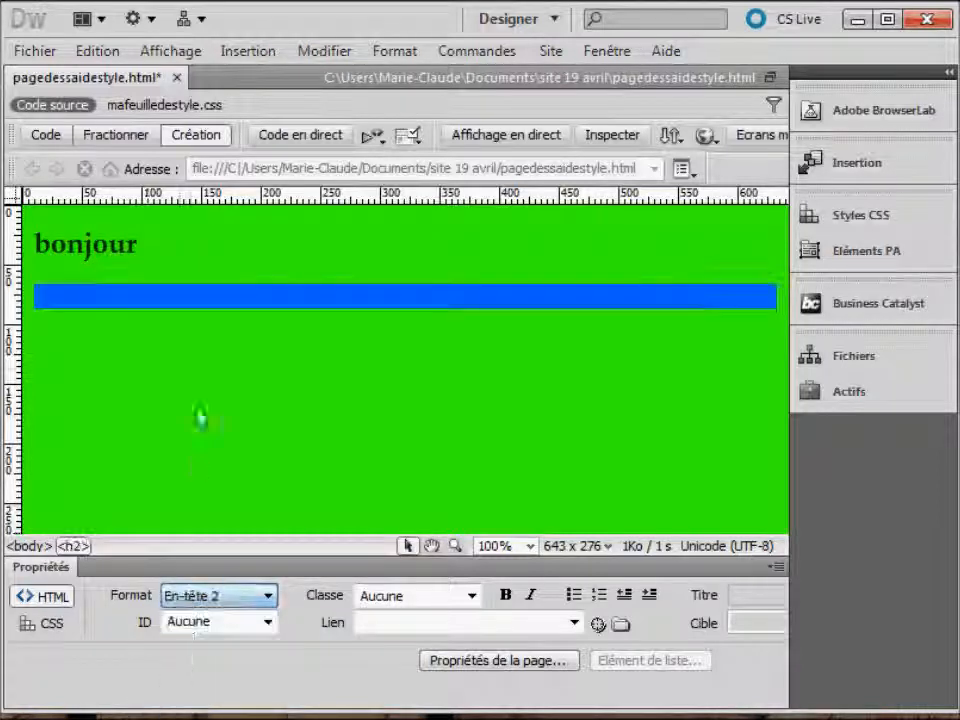
click(170, 303)
text(ss)
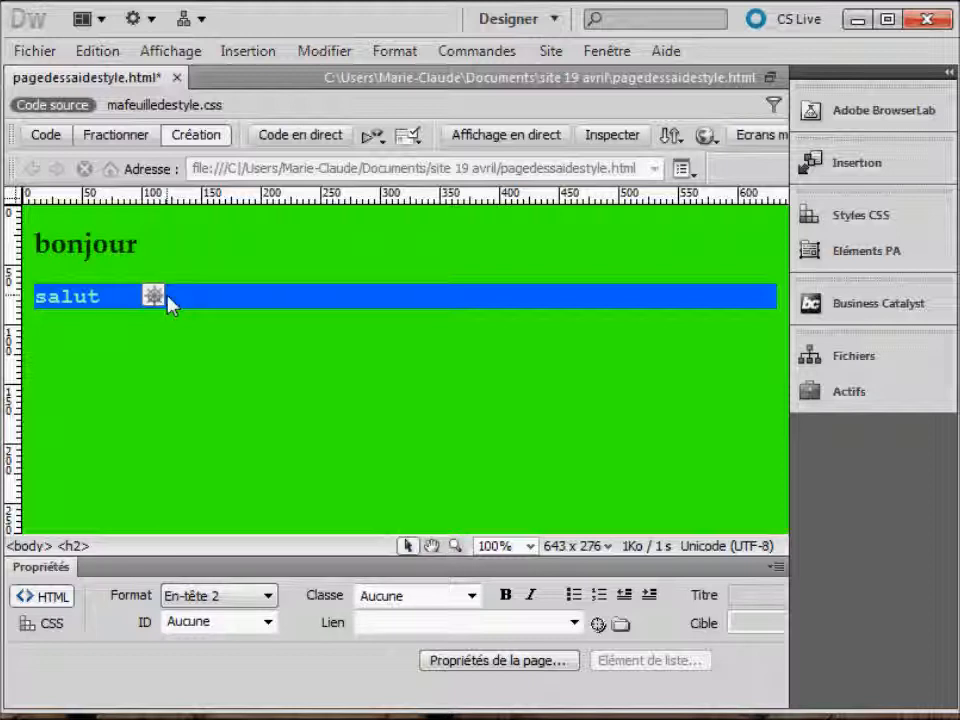
key(Return)
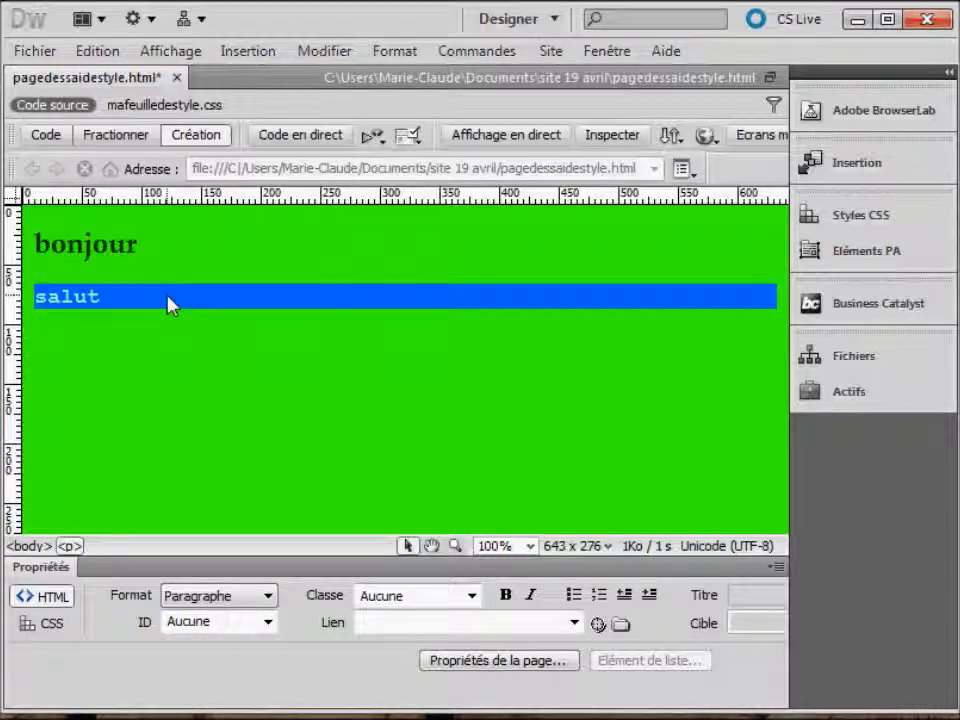
- Apply the class centrer to the paragraph below "salut" and enter the text "allo" in it
click(268, 597)
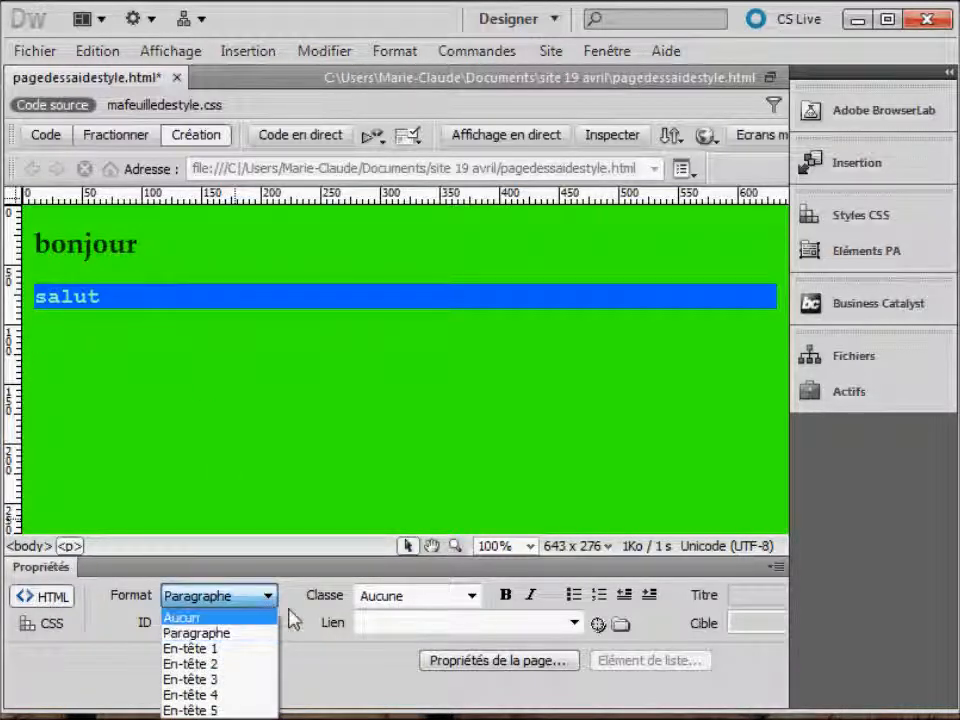
click(471, 600)
click(471, 600)
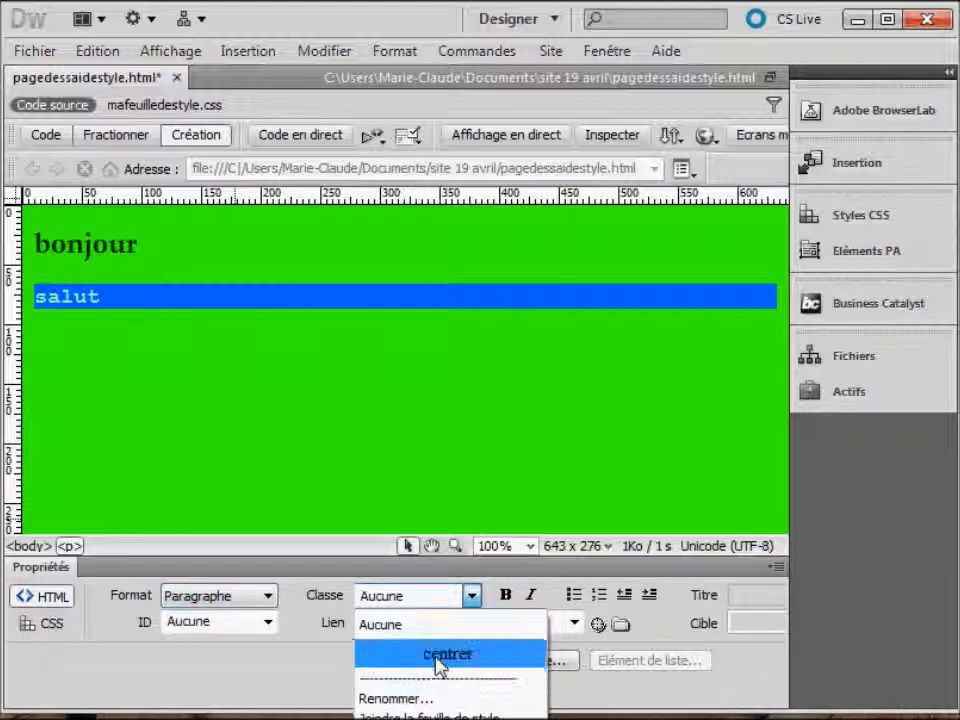
click(440, 656)
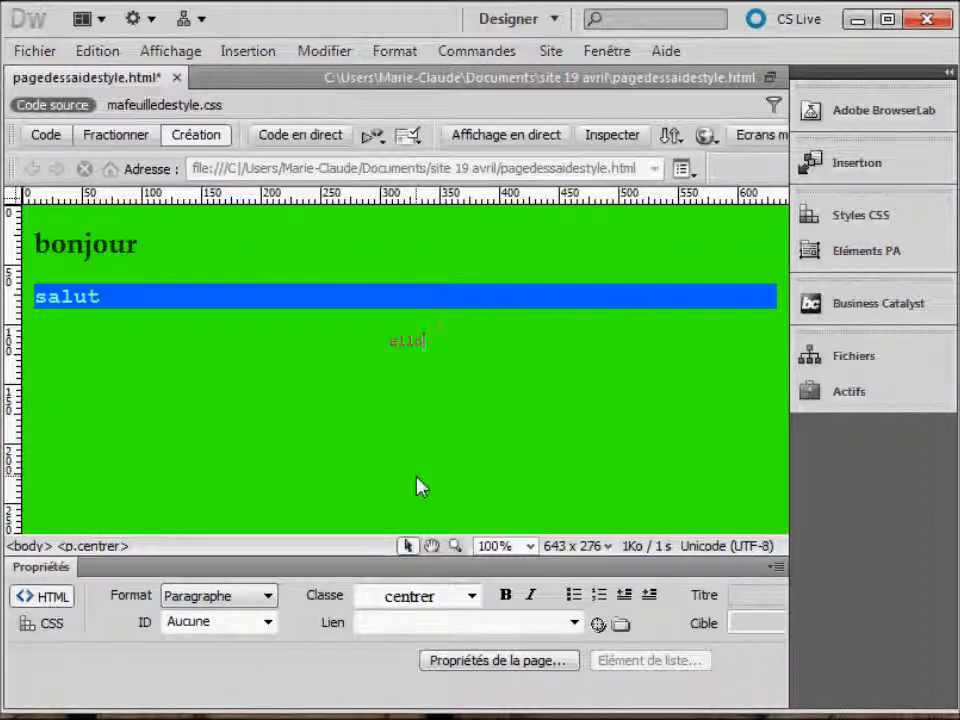
- Close pagedessaidestyle.html with its changes saved and create a new blank HTML page
click(177, 78)
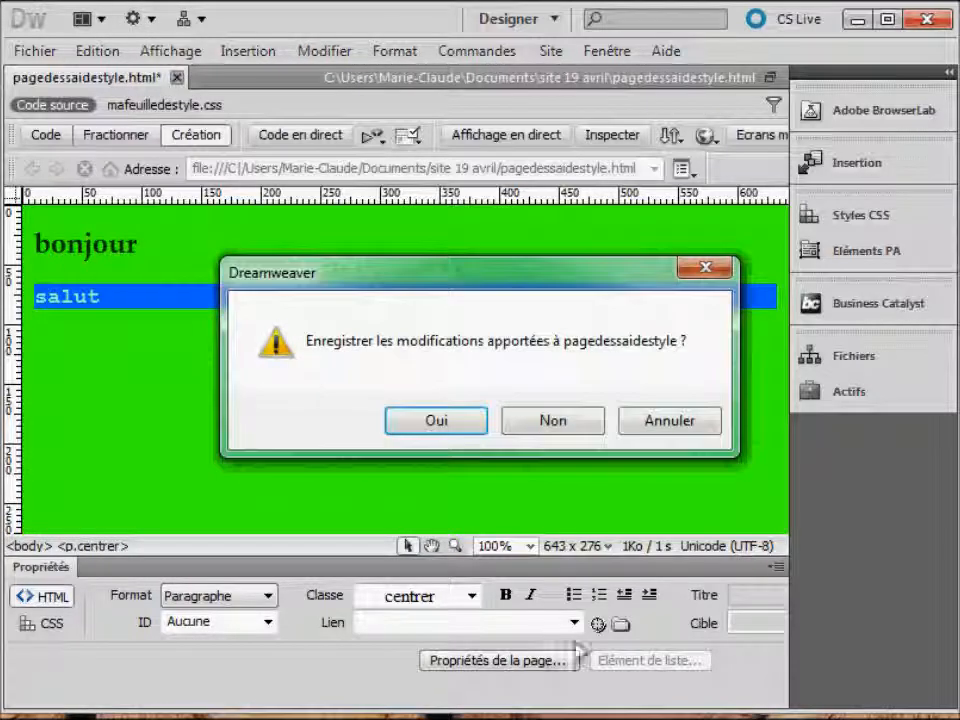
click(448, 428)
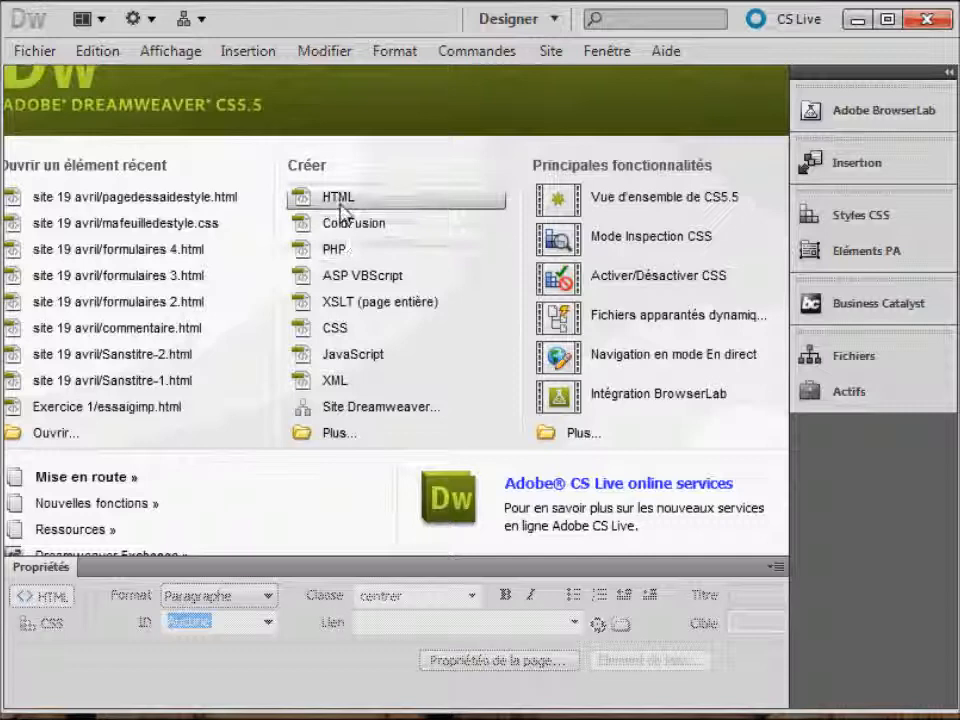
click(342, 205)
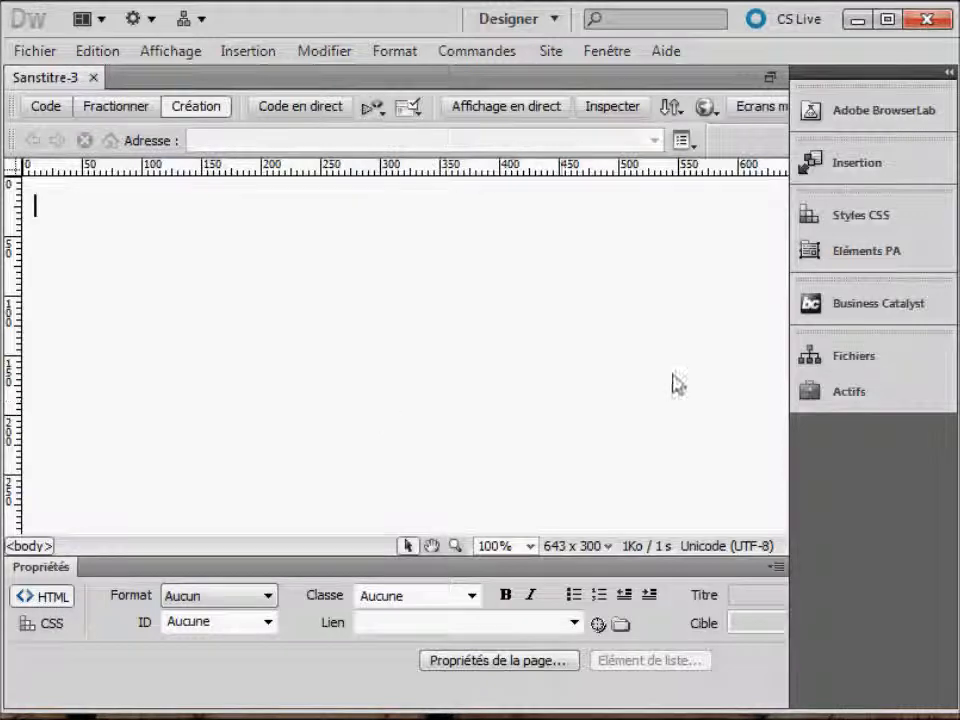
- Set up a new CSS rule of the tag type (Balise) for body, defined in a new style sheet file (Nouveau fichier feuille de style)
click(864, 222)
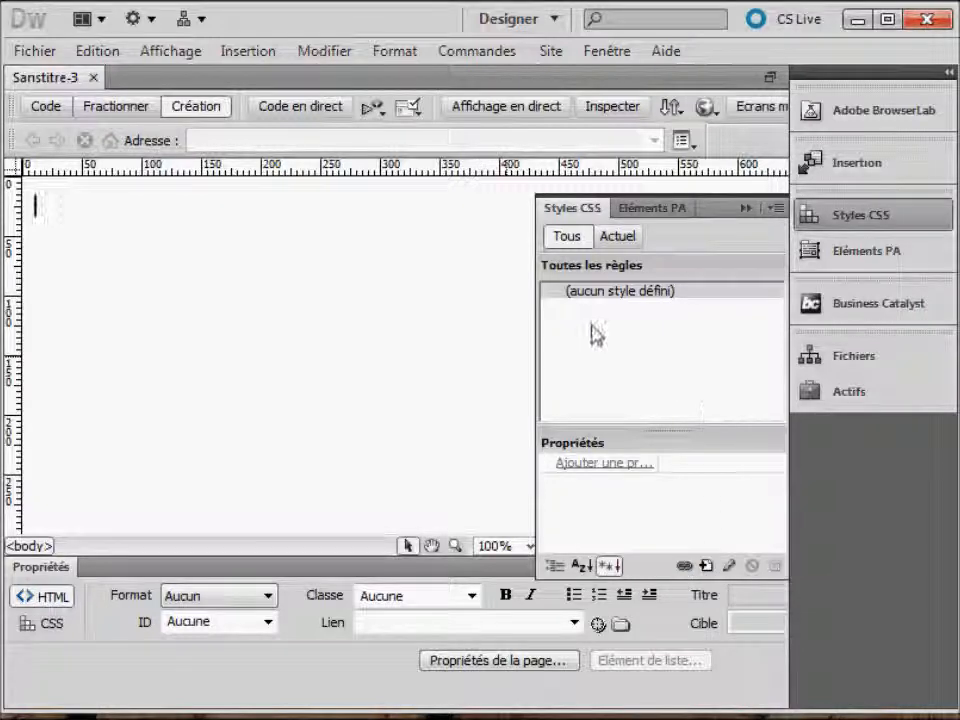
click(708, 566)
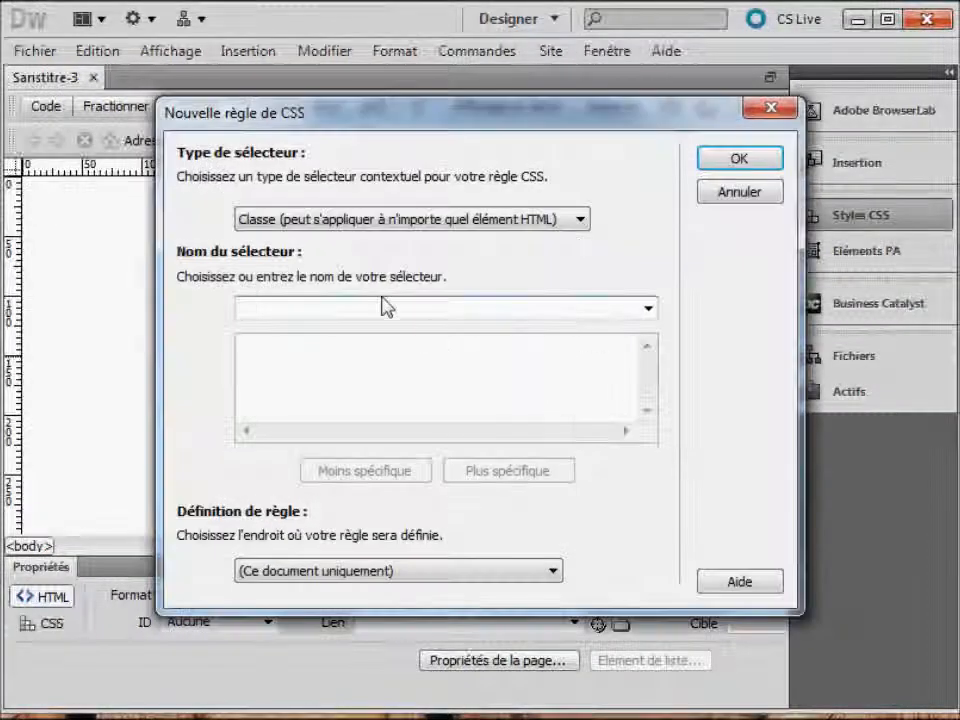
click(360, 222)
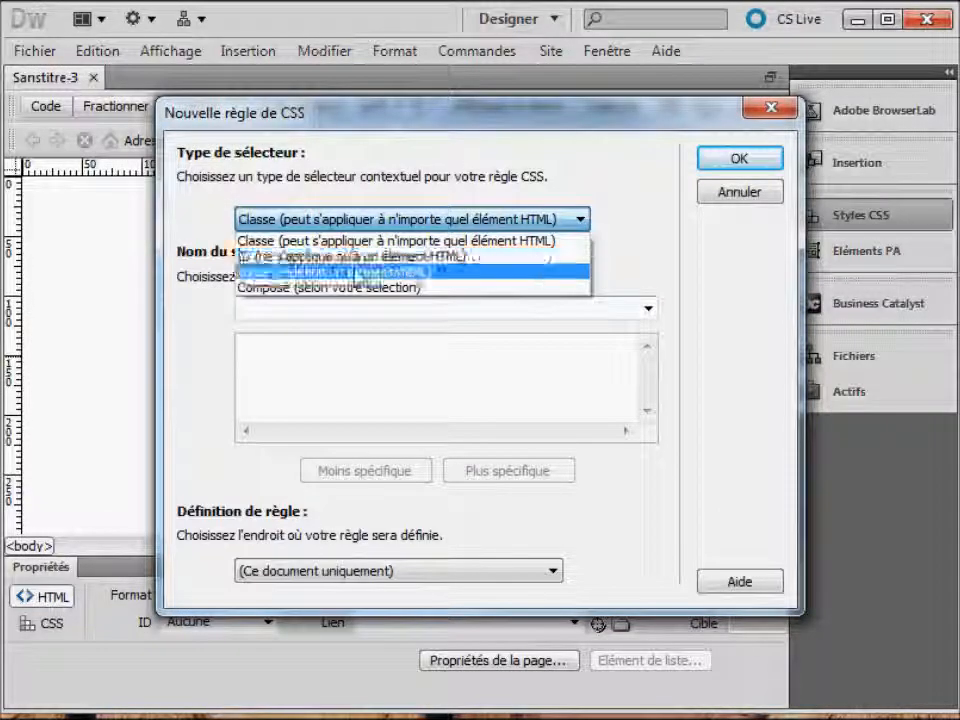
click(355, 272)
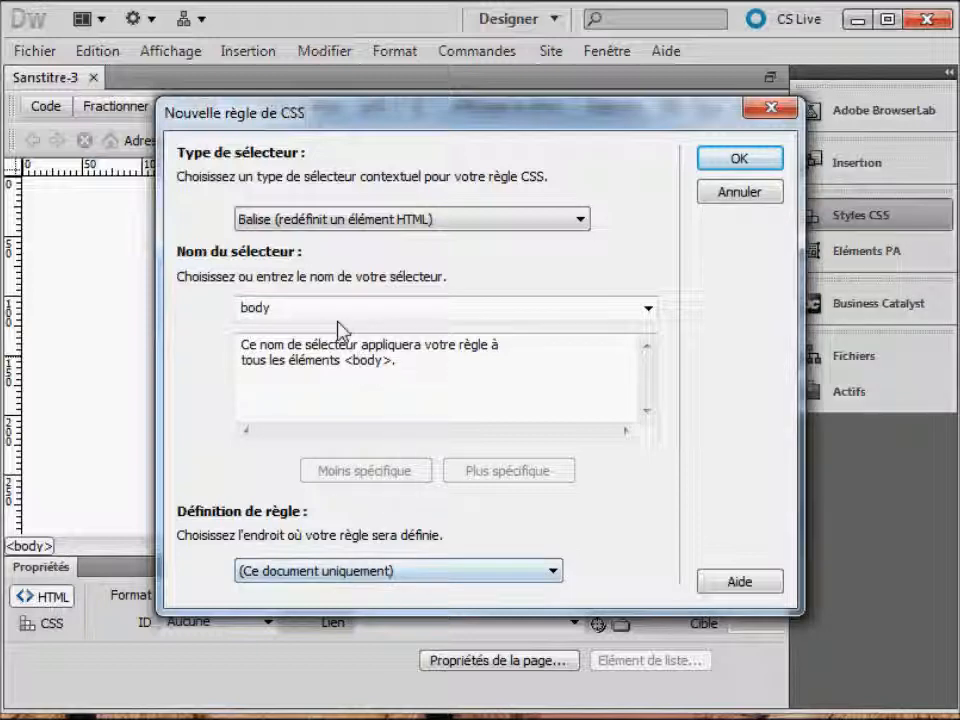
click(343, 578)
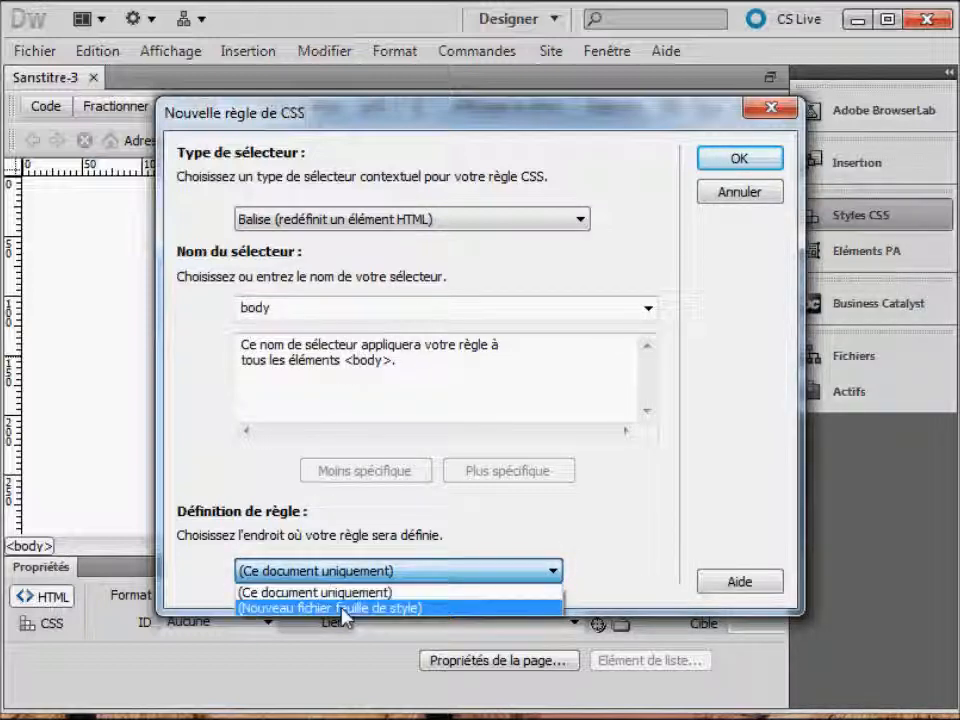
click(343, 610)
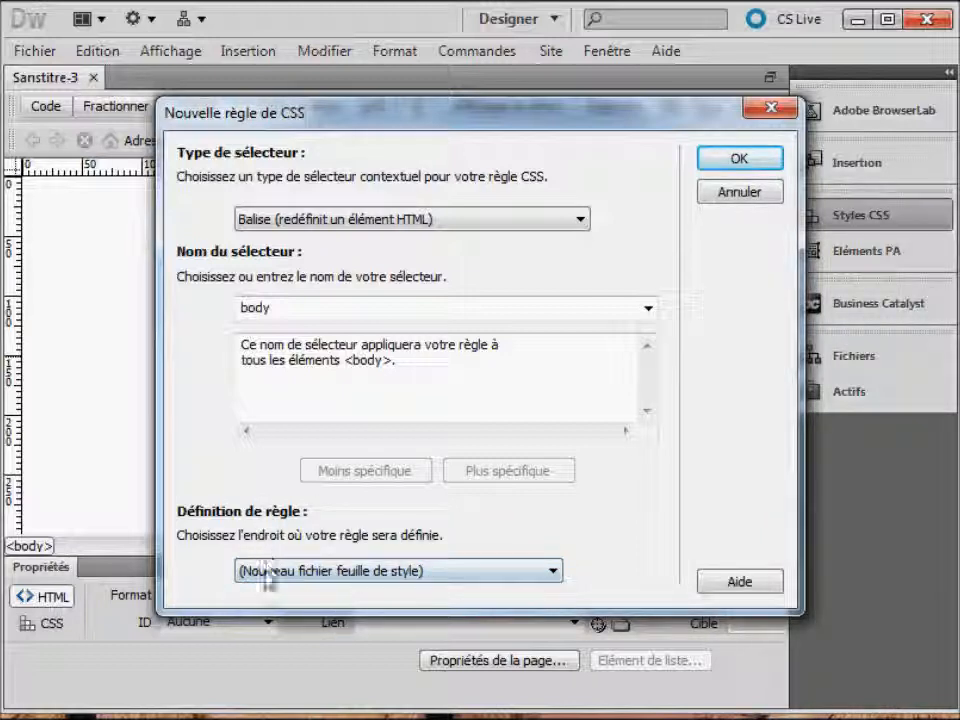
- Save the new style sheet as mafeuillestyle2 in the site 19 avril folder and accept the file:// path notice
click(720, 168)
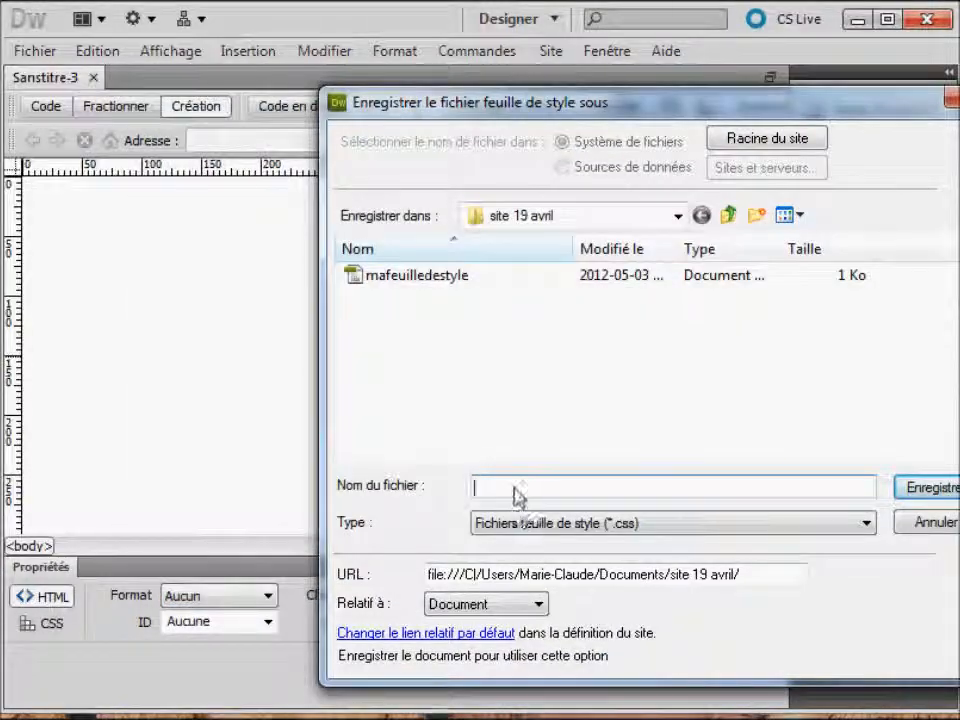
drag(606, 104, 449, 90)
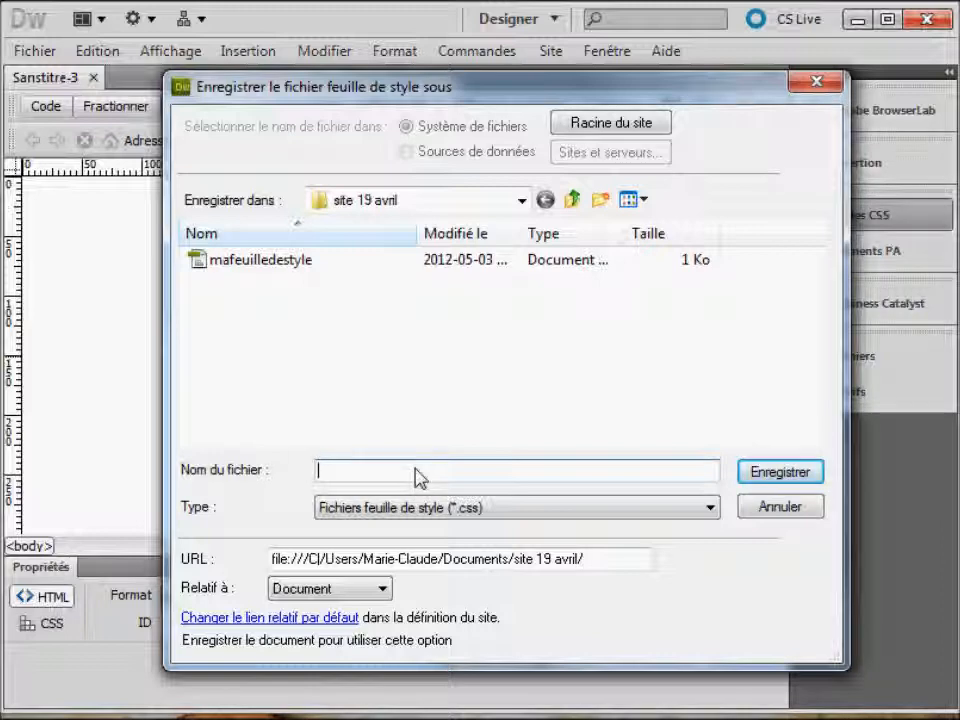
text(mafeuille)
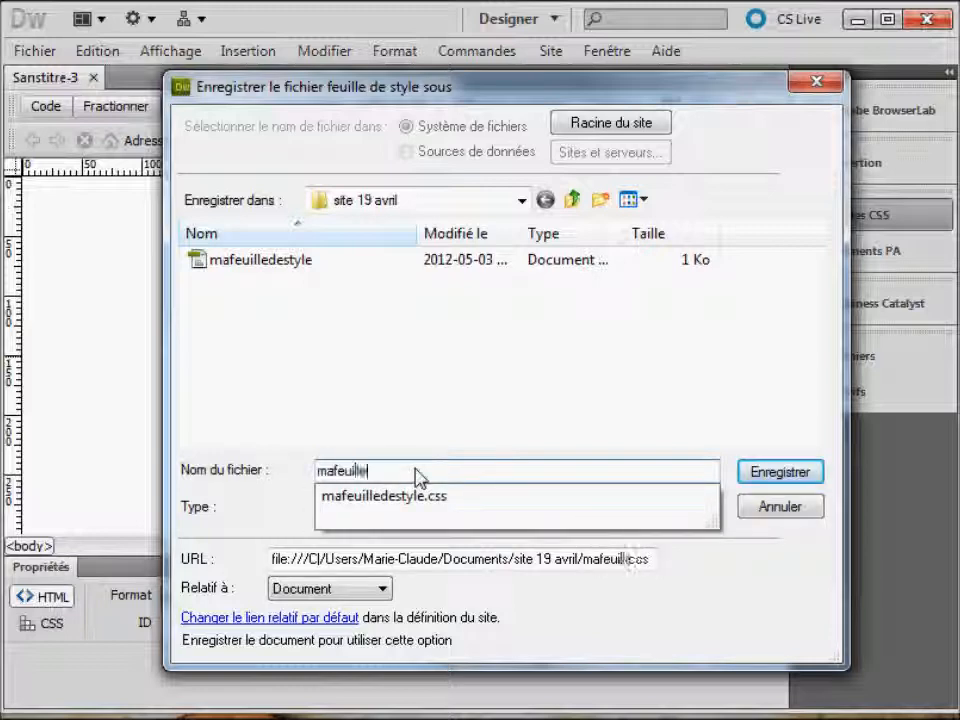
text(style2)
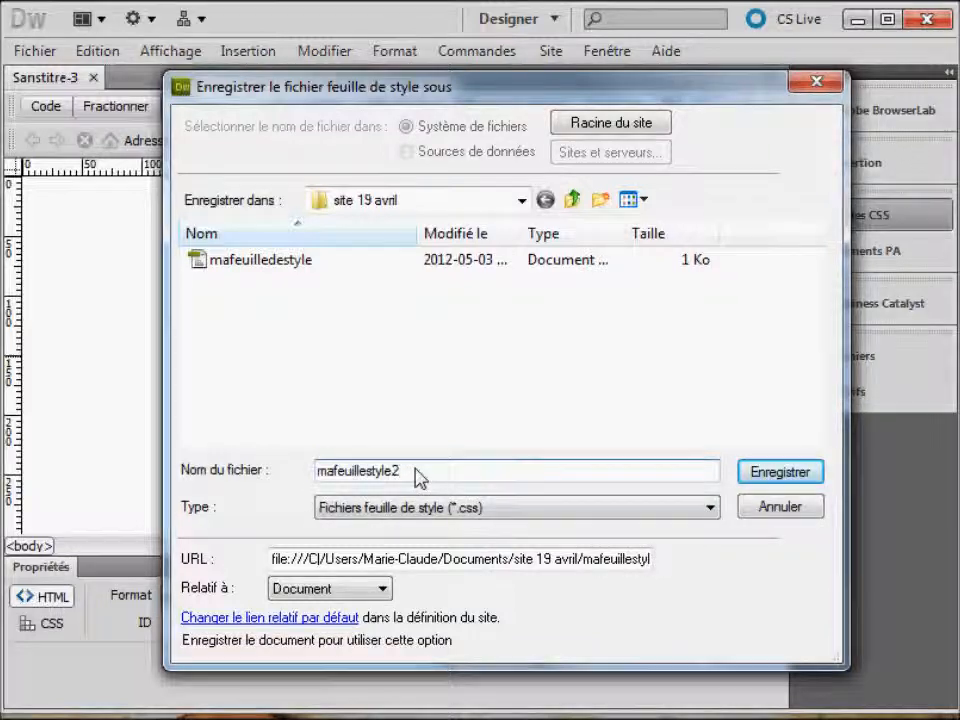
key(Return)
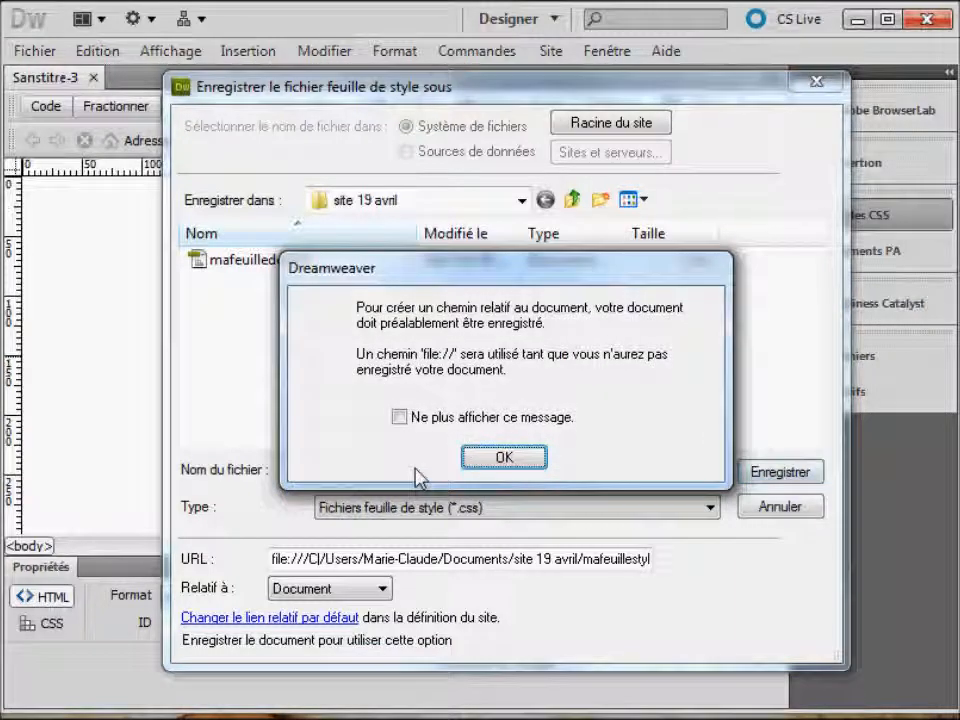
click(497, 457)
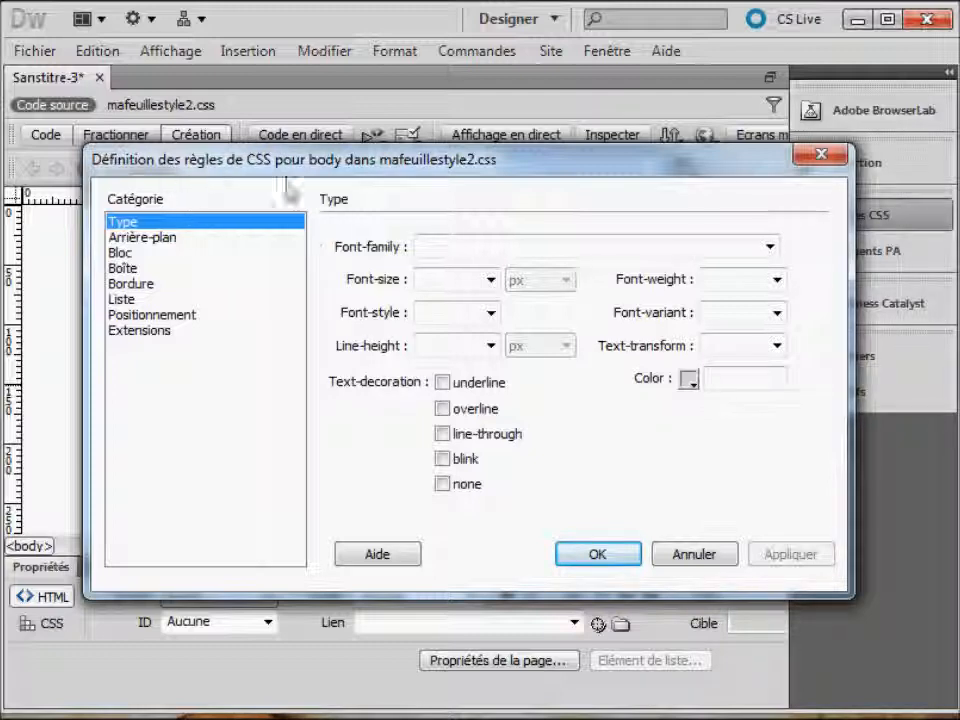
- Set the body rule's font size to 16 px and its background color to #00C
click(491, 280)
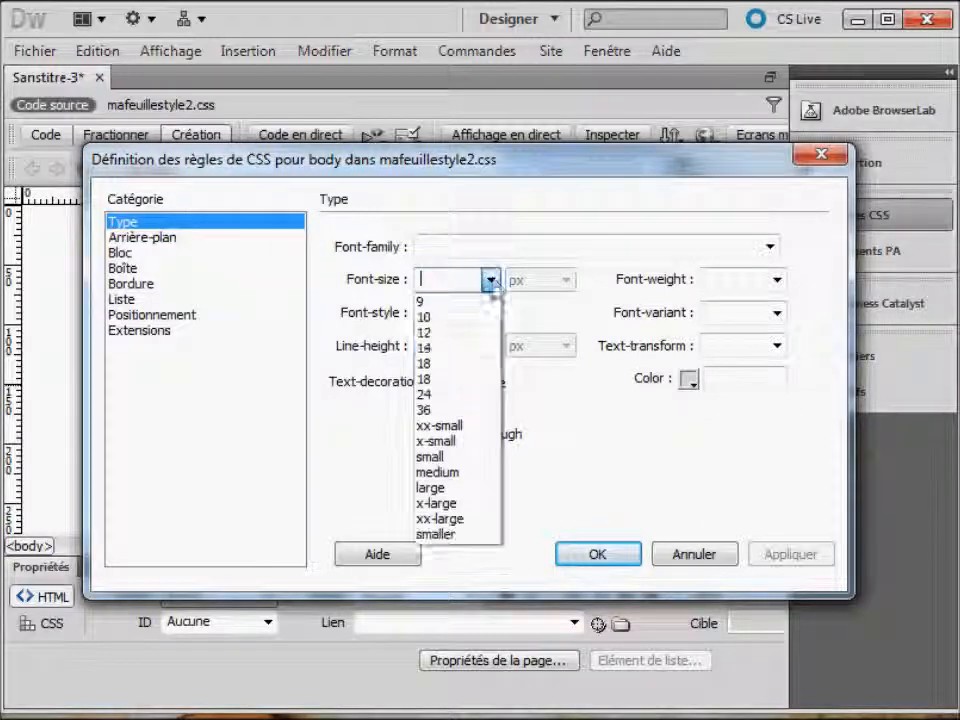
click(456, 378)
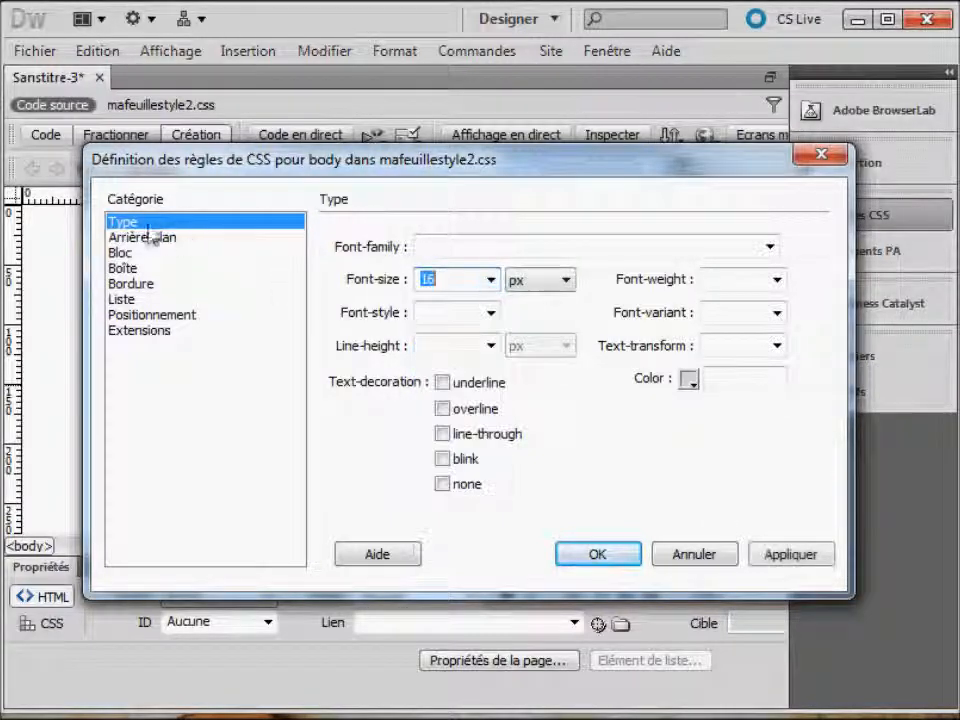
click(143, 237)
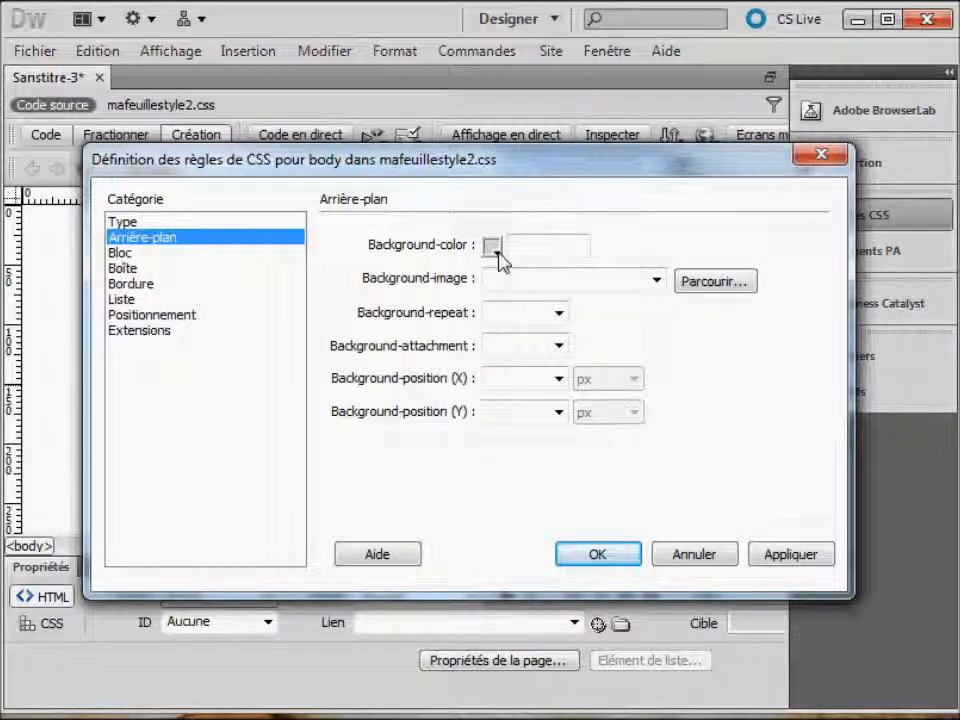
click(494, 250)
click(525, 345)
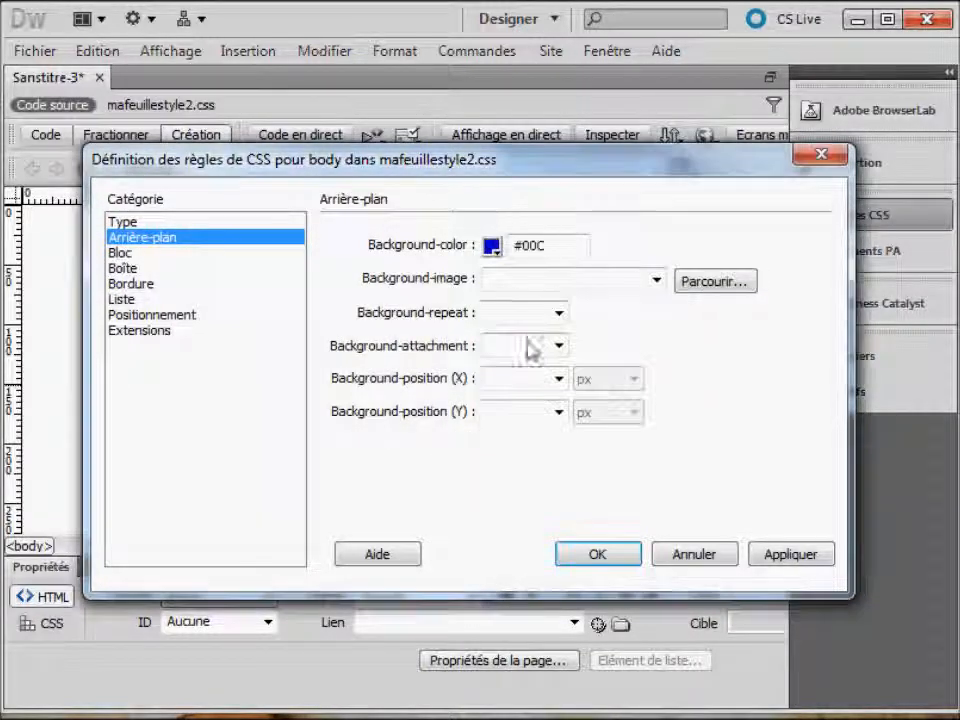
- Set the body rule's text color to #CCC, then apply and confirm the rule definition
click(155, 222)
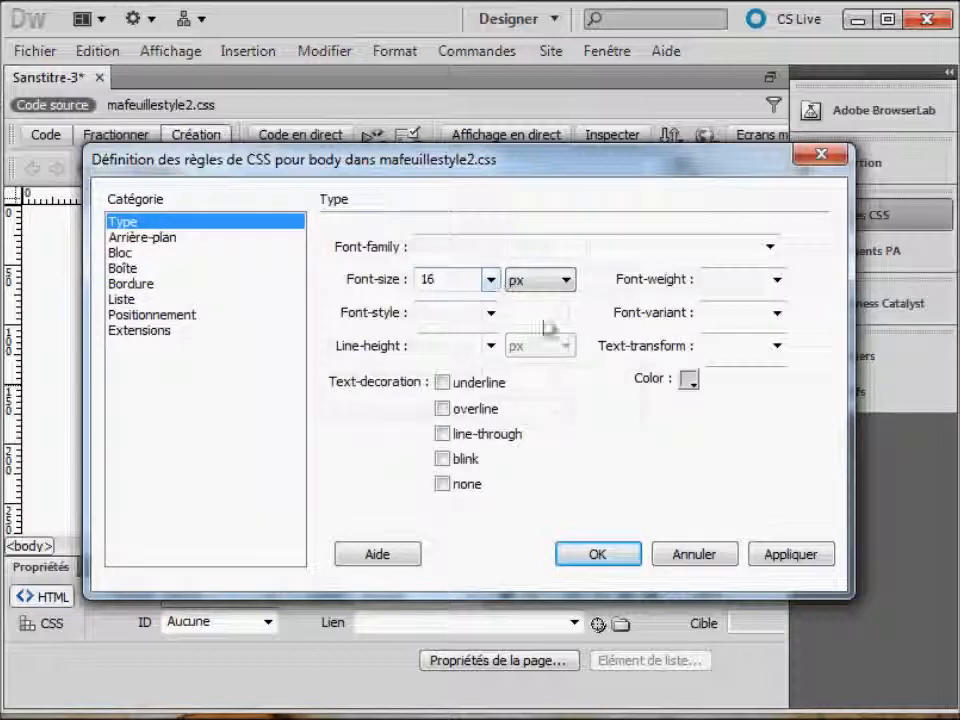
click(698, 388)
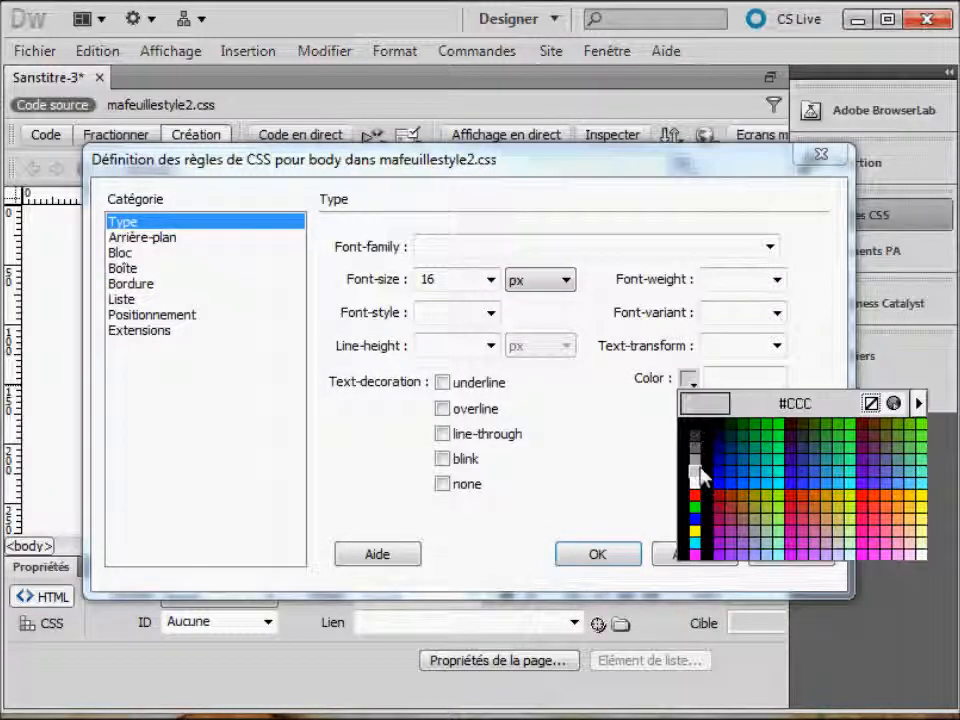
click(697, 487)
click(771, 555)
click(622, 554)
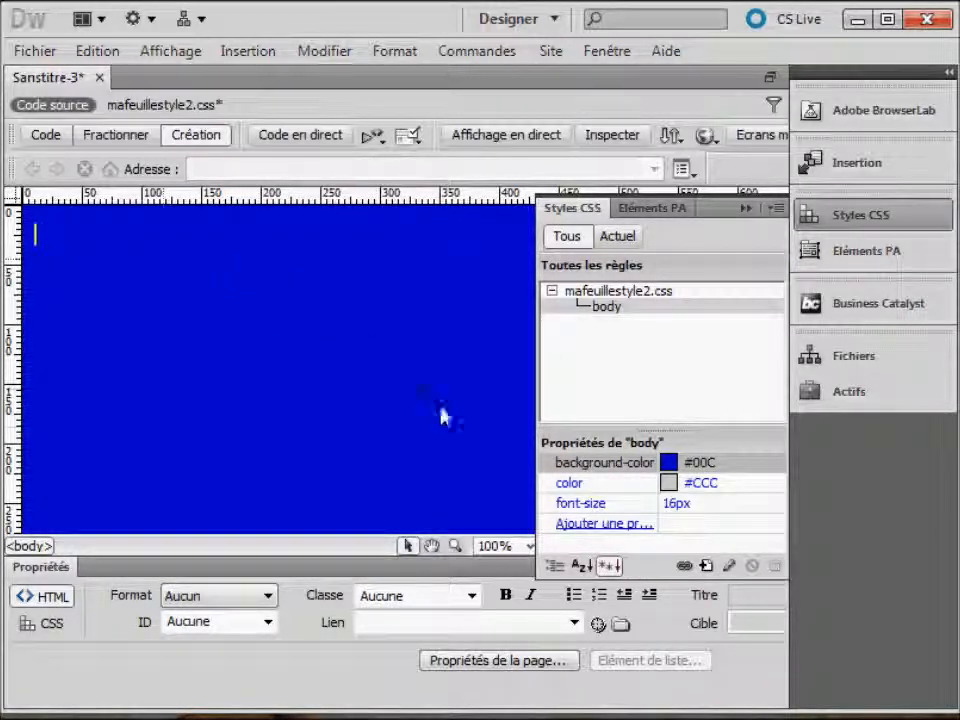
- Create a new CSS rule of the tag type (Balise) for h2, defined in mafeuillestyle2.css
click(705, 566)
click(432, 228)
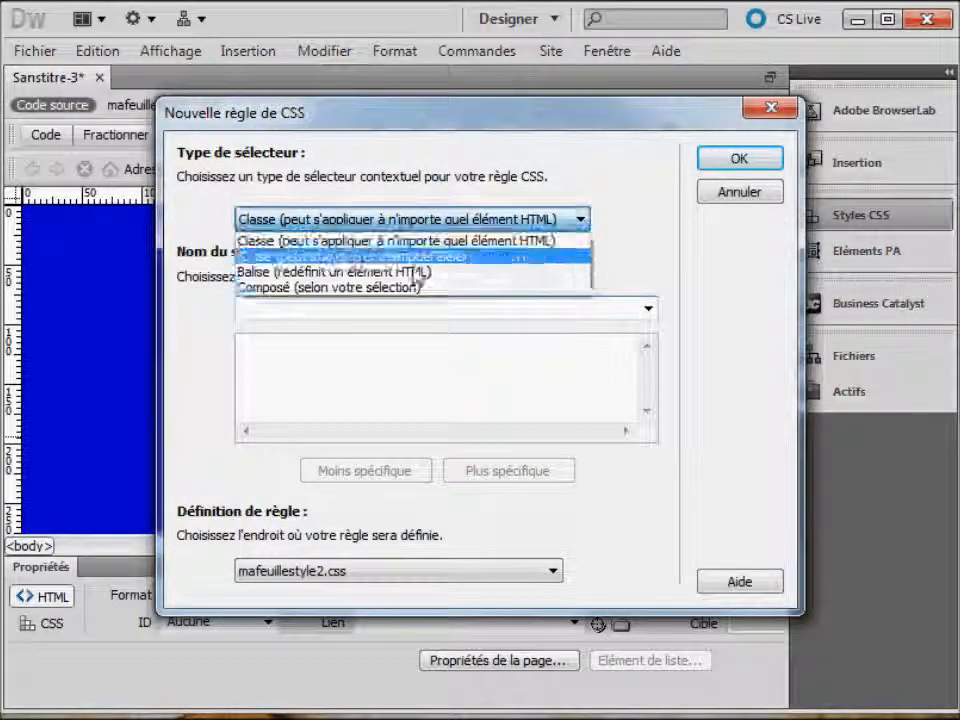
click(414, 273)
click(615, 300)
click(648, 312)
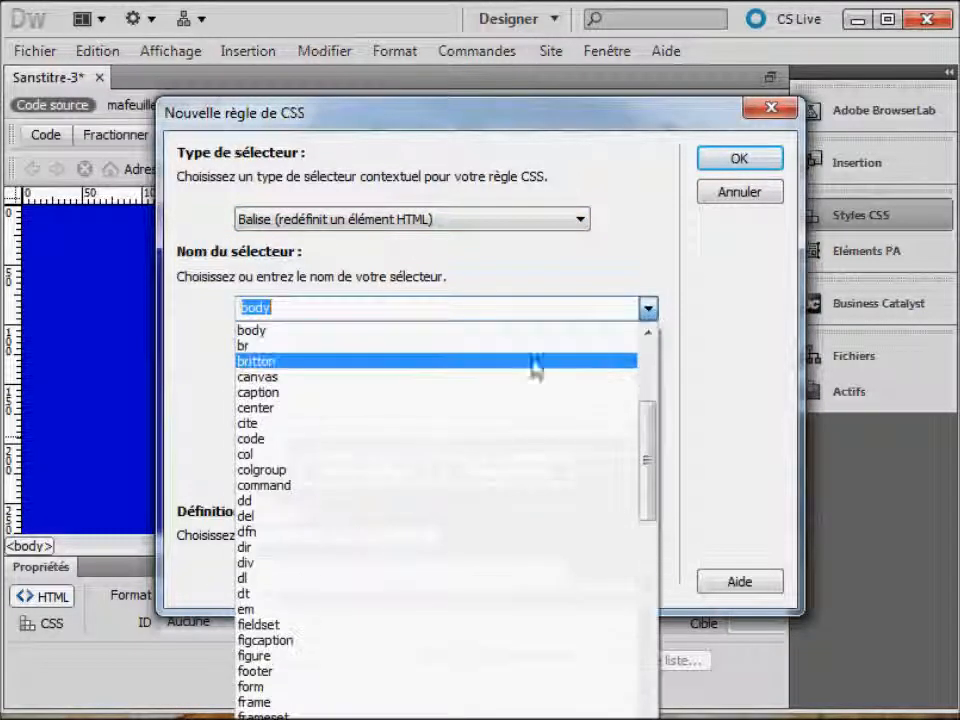
text(h2)
key(Return)
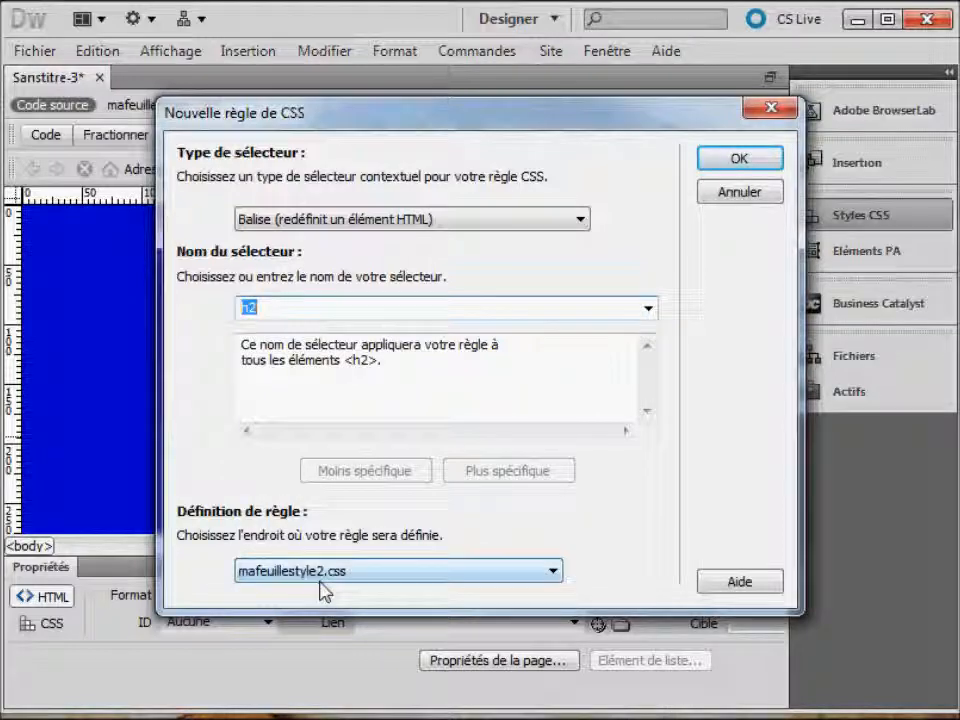
click(746, 161)
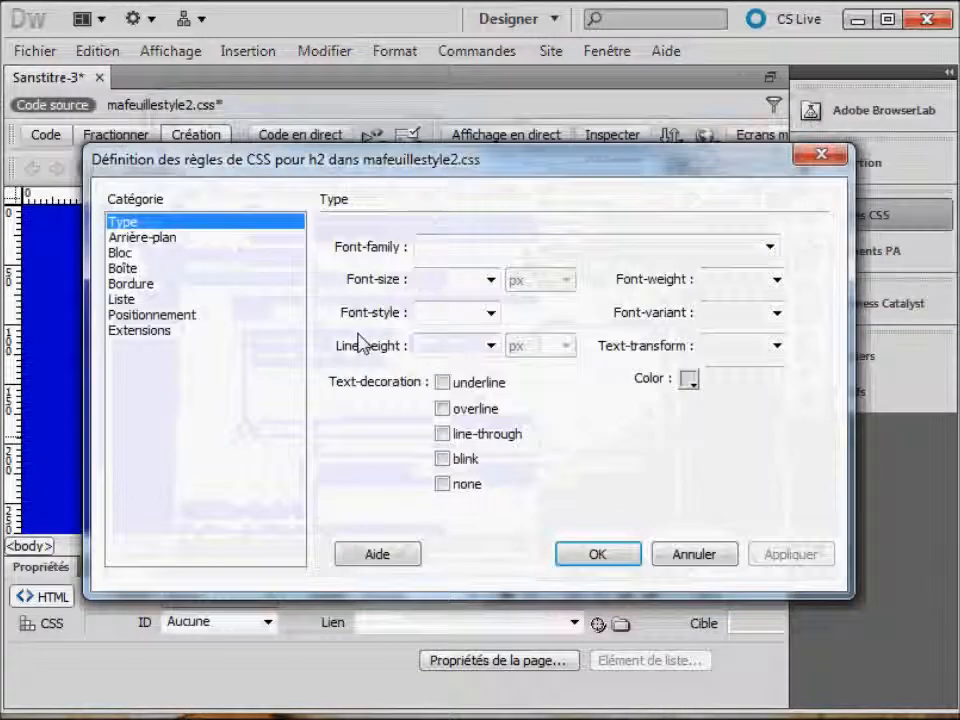
- Give the h2 rule a #0F0 background and #00F text color, and confirm the definition
click(123, 238)
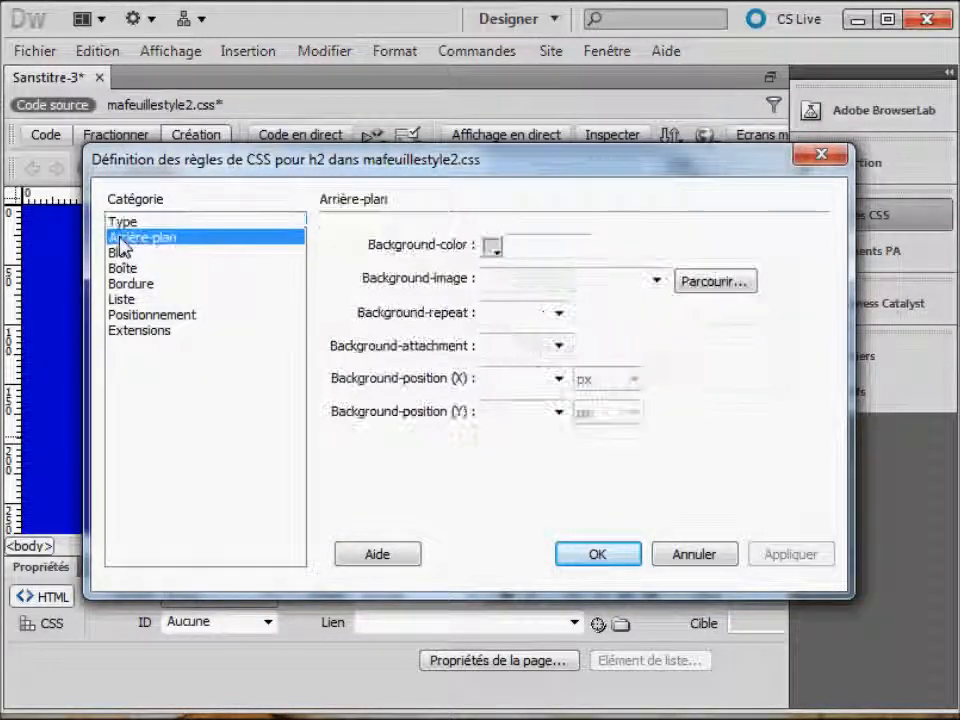
click(493, 247)
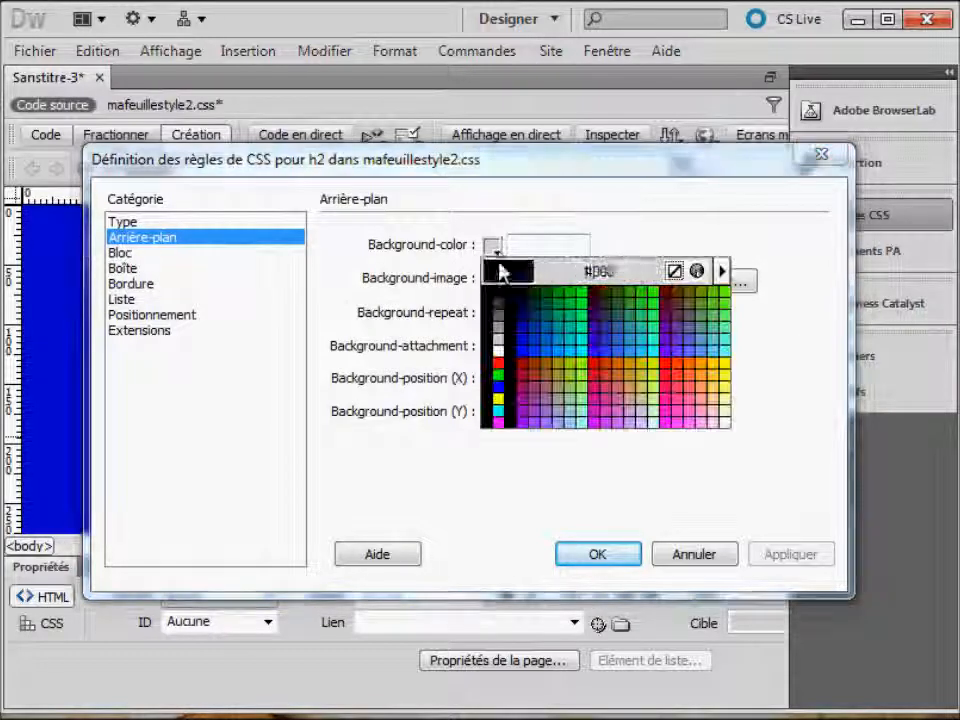
click(583, 293)
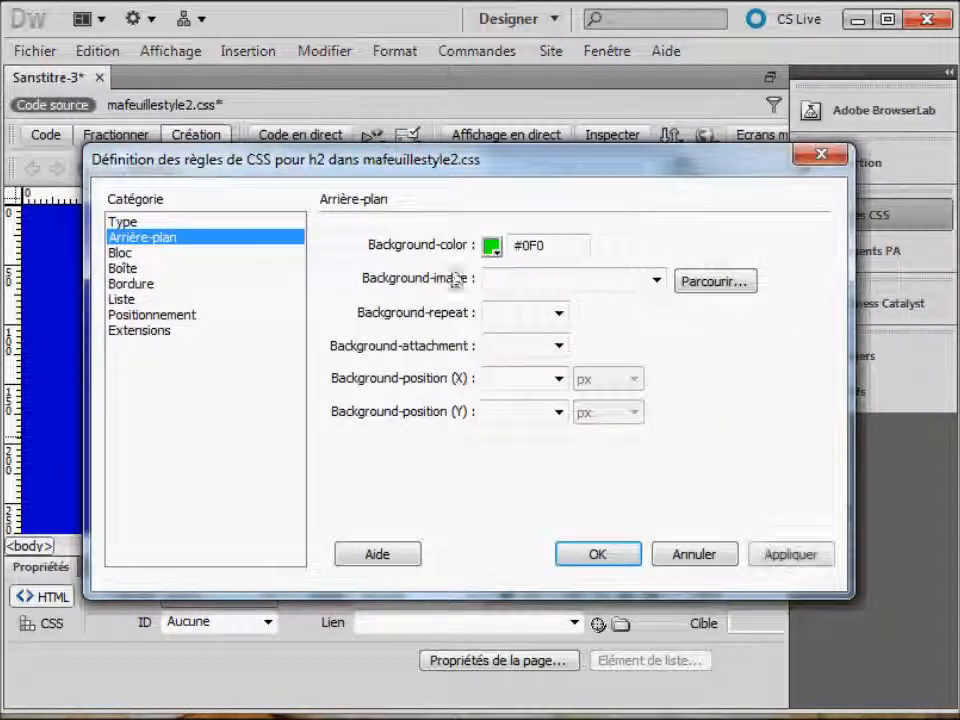
click(125, 222)
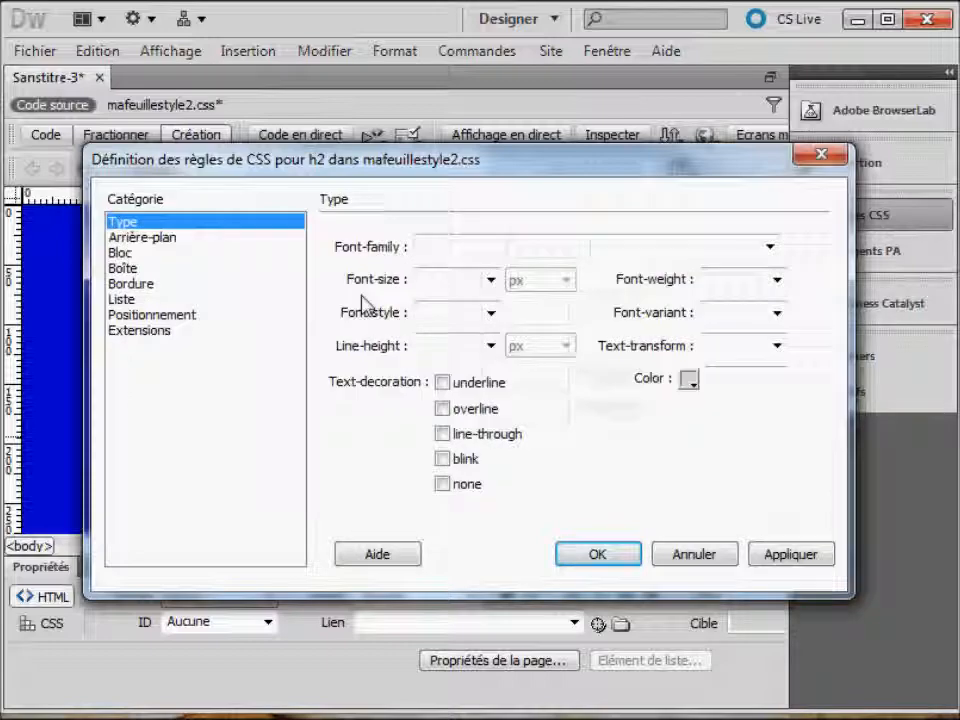
click(690, 381)
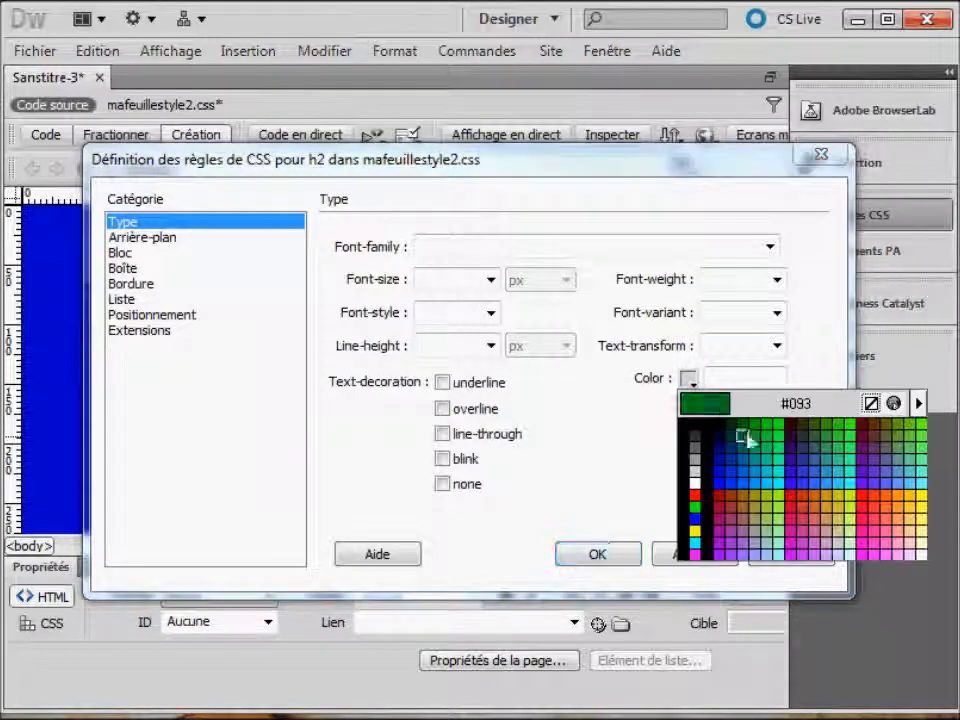
click(722, 485)
click(767, 563)
click(600, 553)
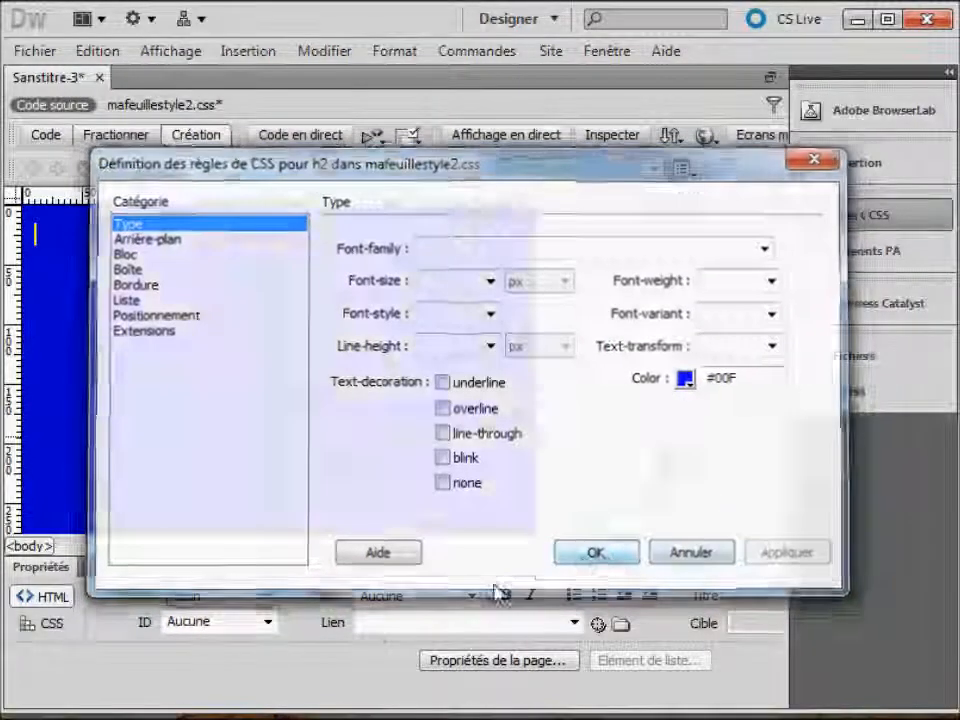
- Format the page's first line as heading 2 (En-tête 2) and enter the text "fdfsdfdsfs"
click(471, 596)
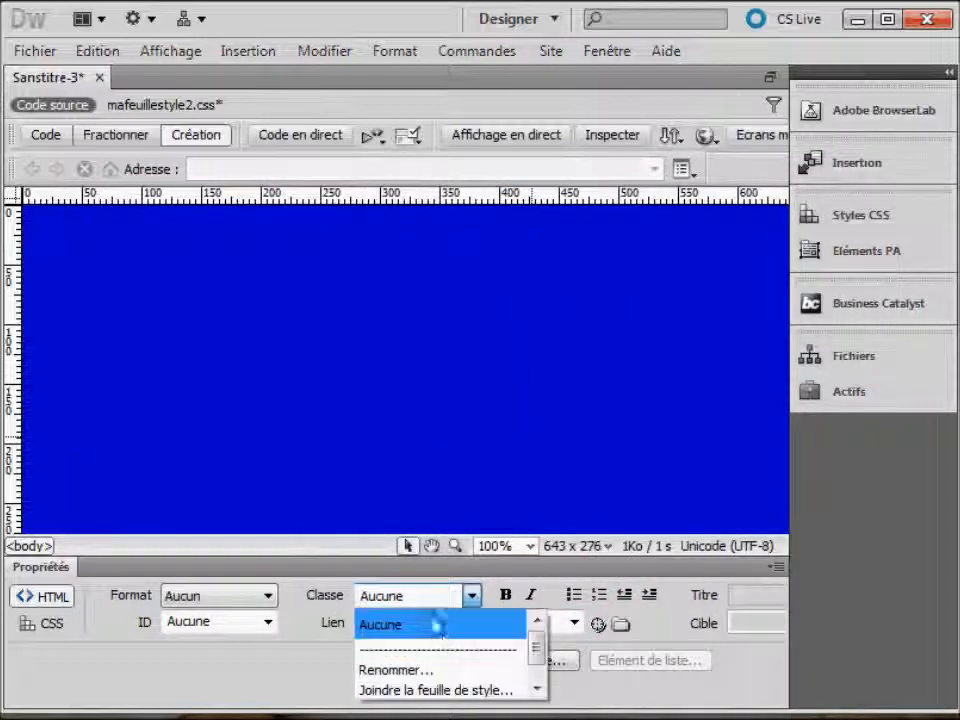
click(265, 606)
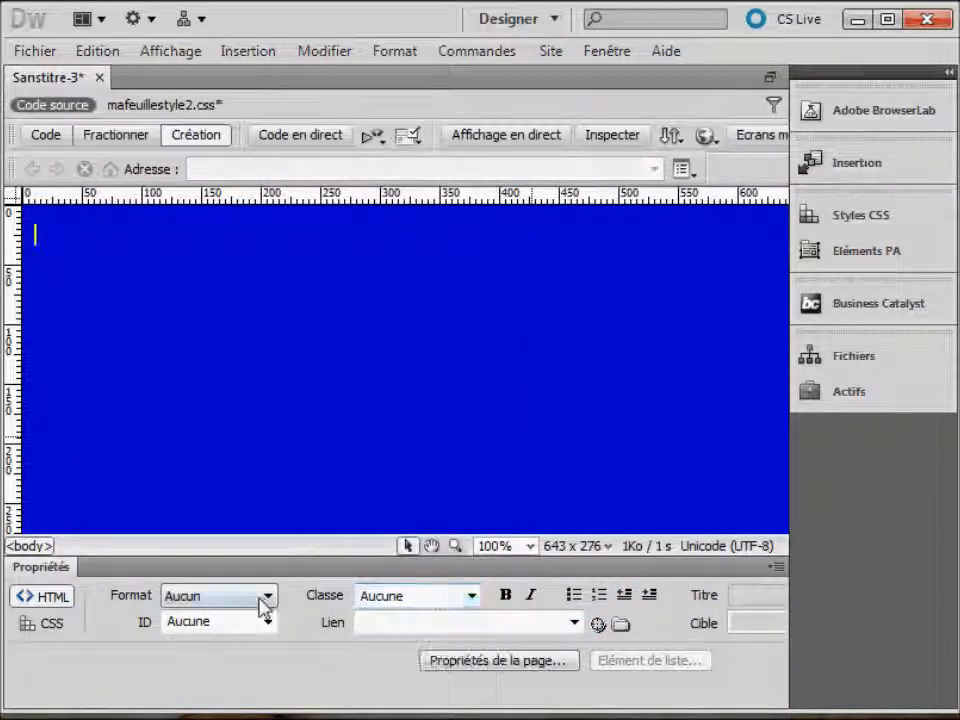
click(262, 600)
click(242, 665)
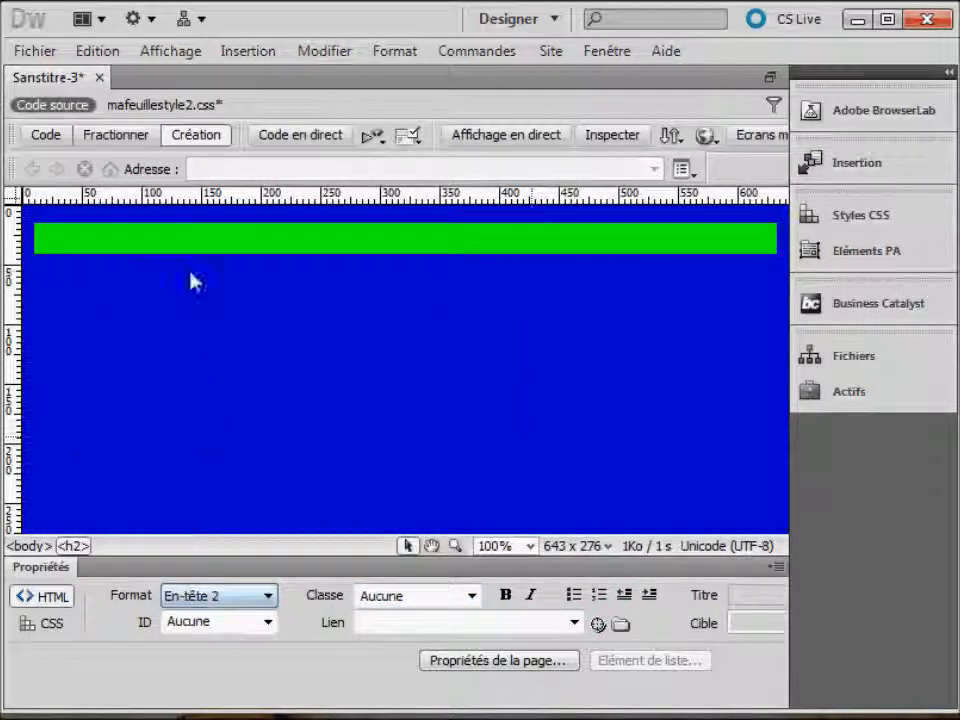
text(fdfsdfdsfs)
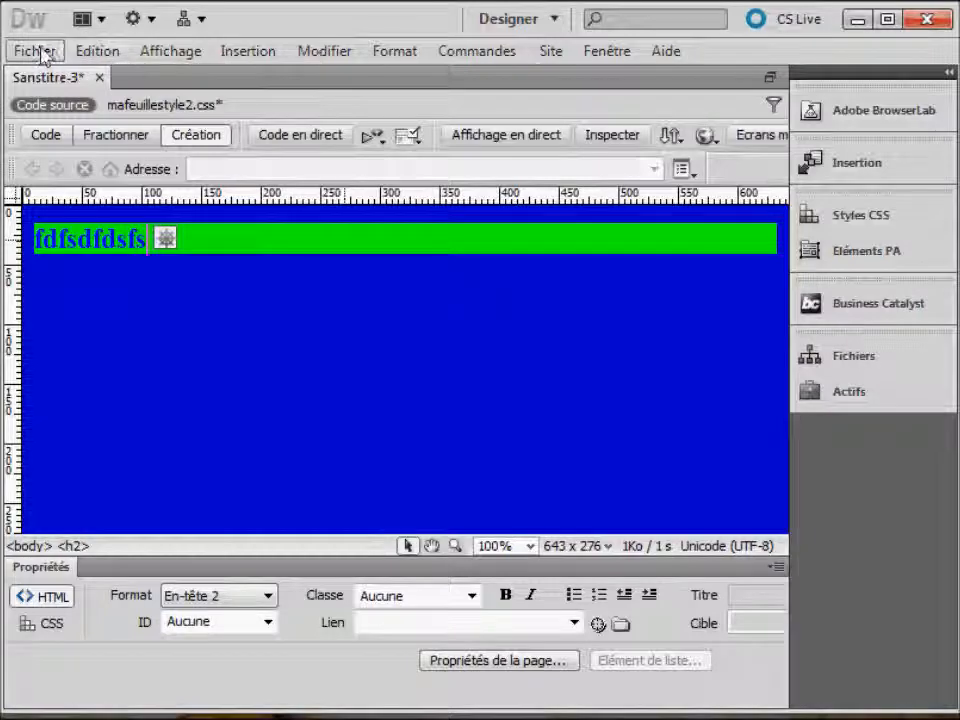
- Save the page as pageessaistyle2 in the site 19 avril folder
key(ctrl+s)
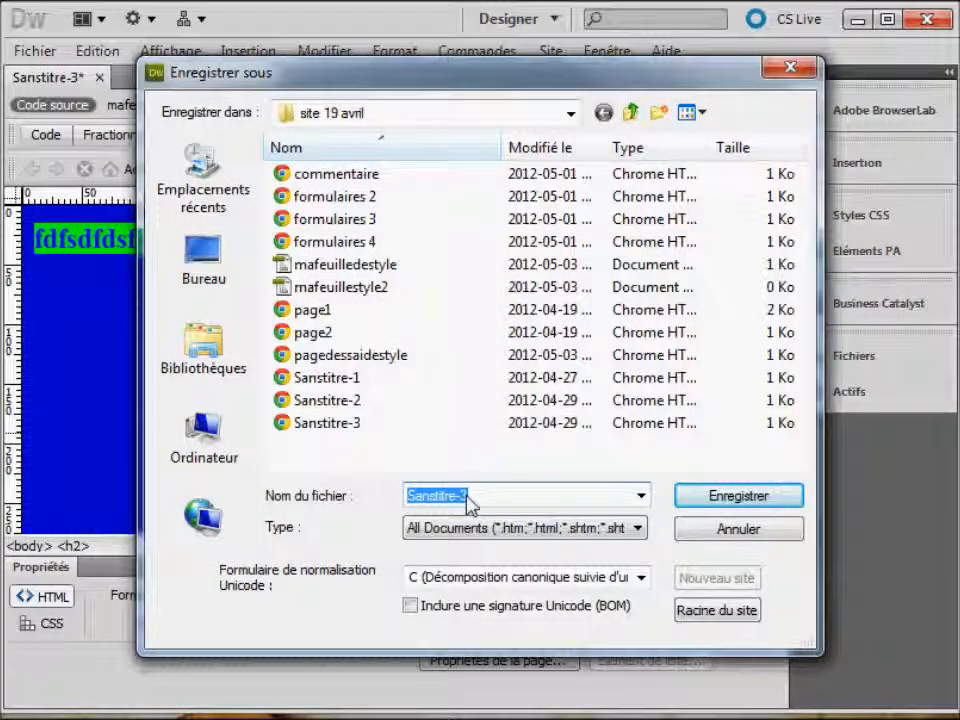
text(pageessaistyle2)
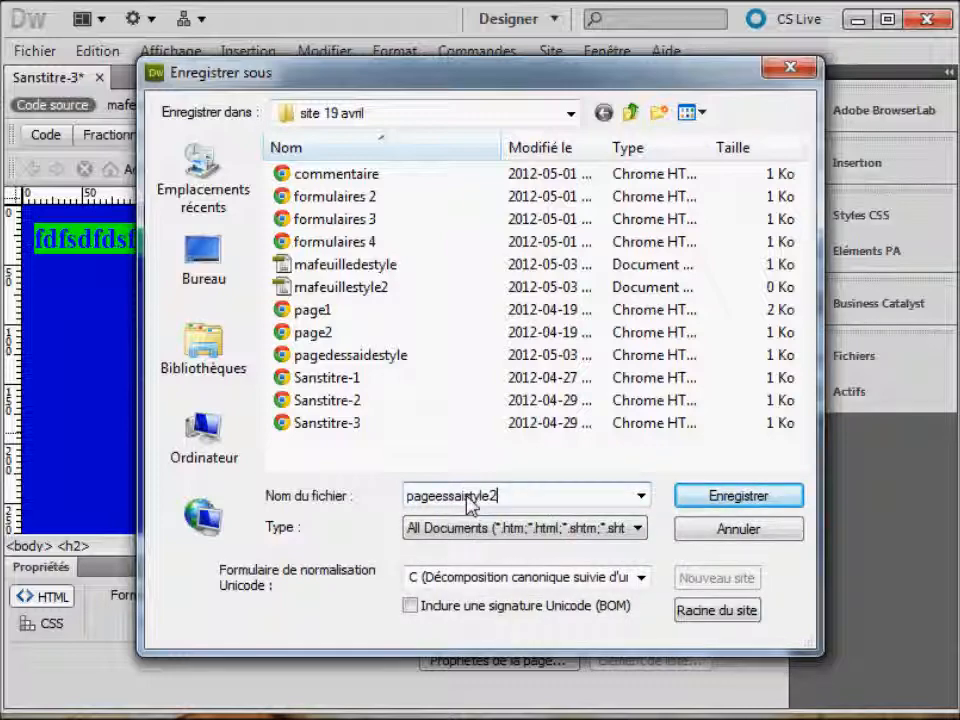
key(Return)
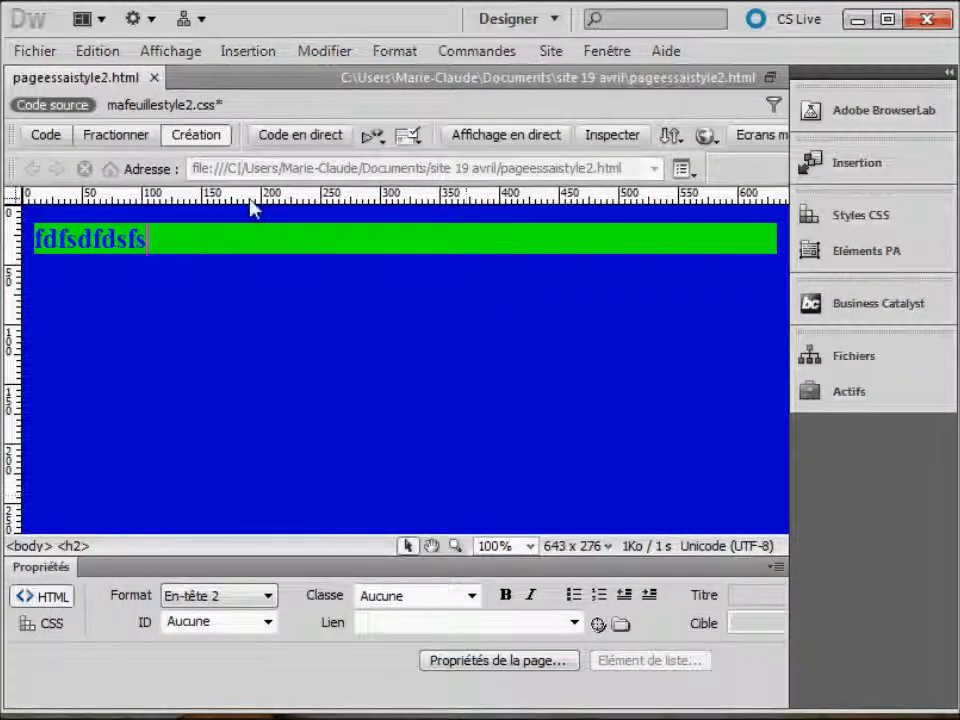
- Save the related style sheet mafeuillestyle2.css and close pageessaistyle2.html
click(147, 106)
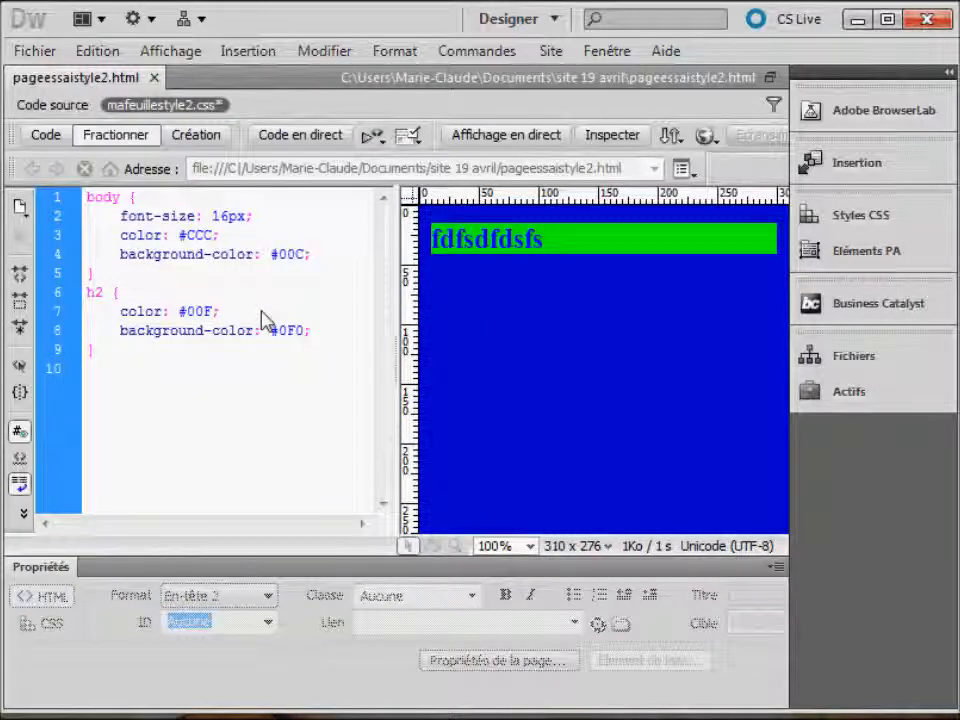
key(ctrl+s)
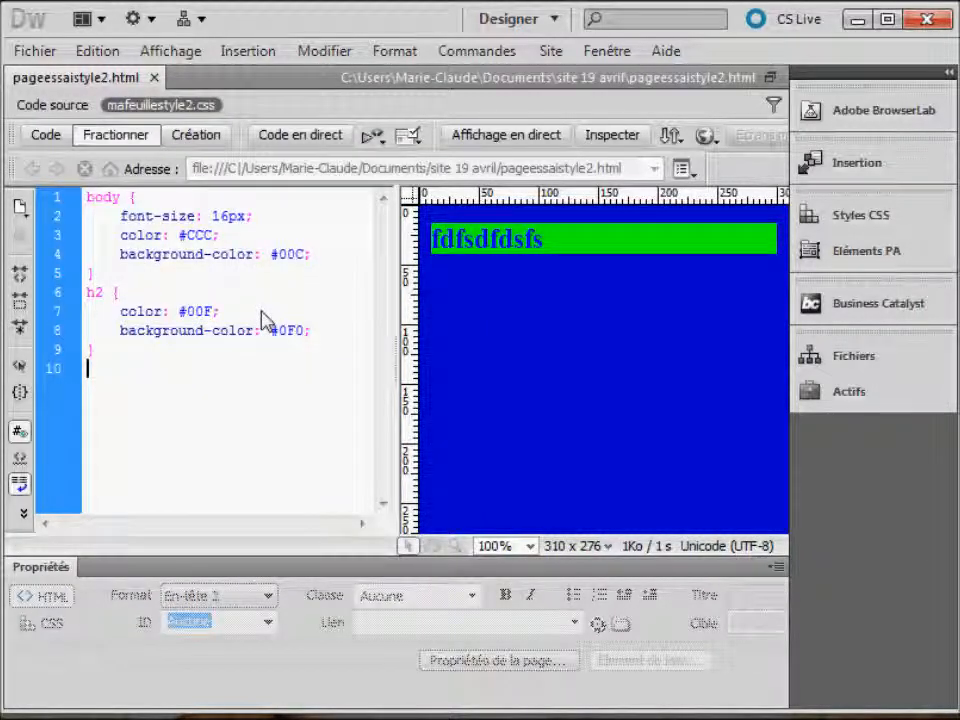
click(154, 77)
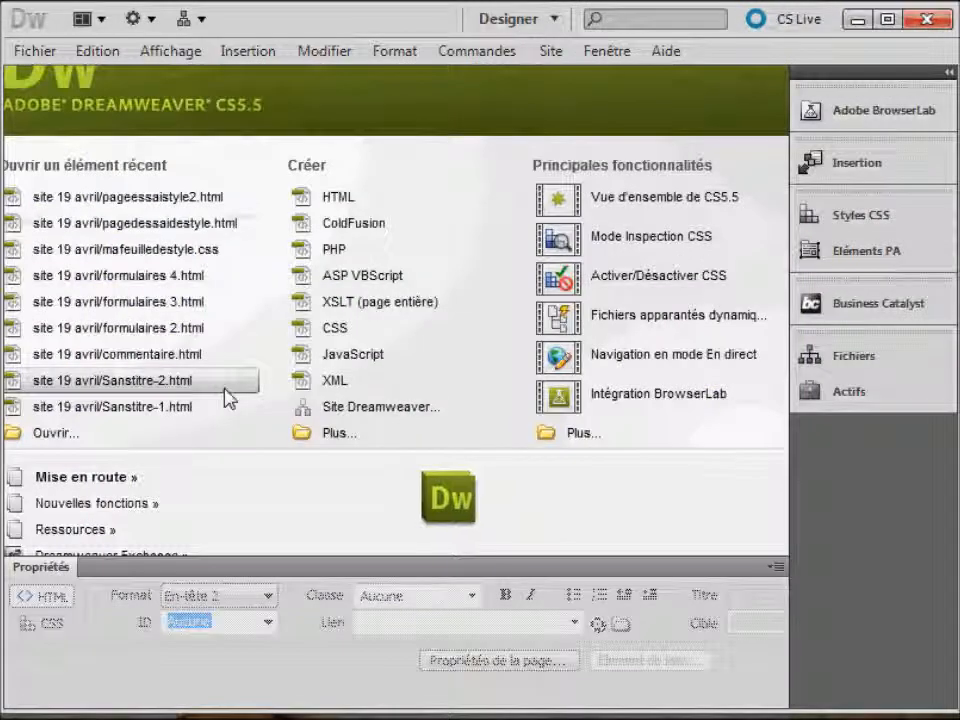
click(322, 199)
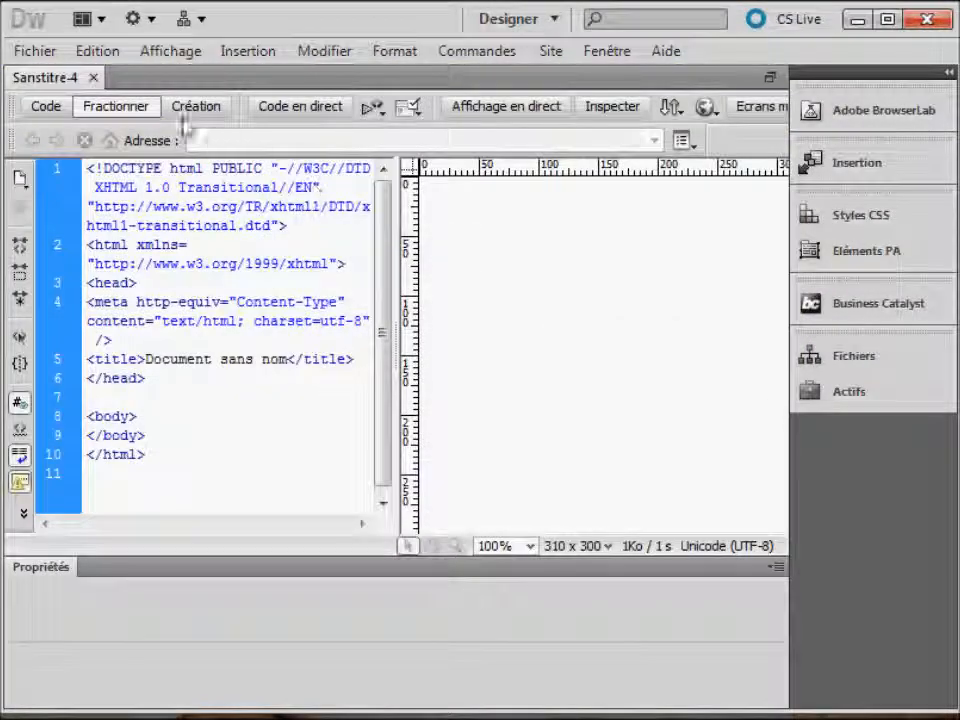
click(185, 108)
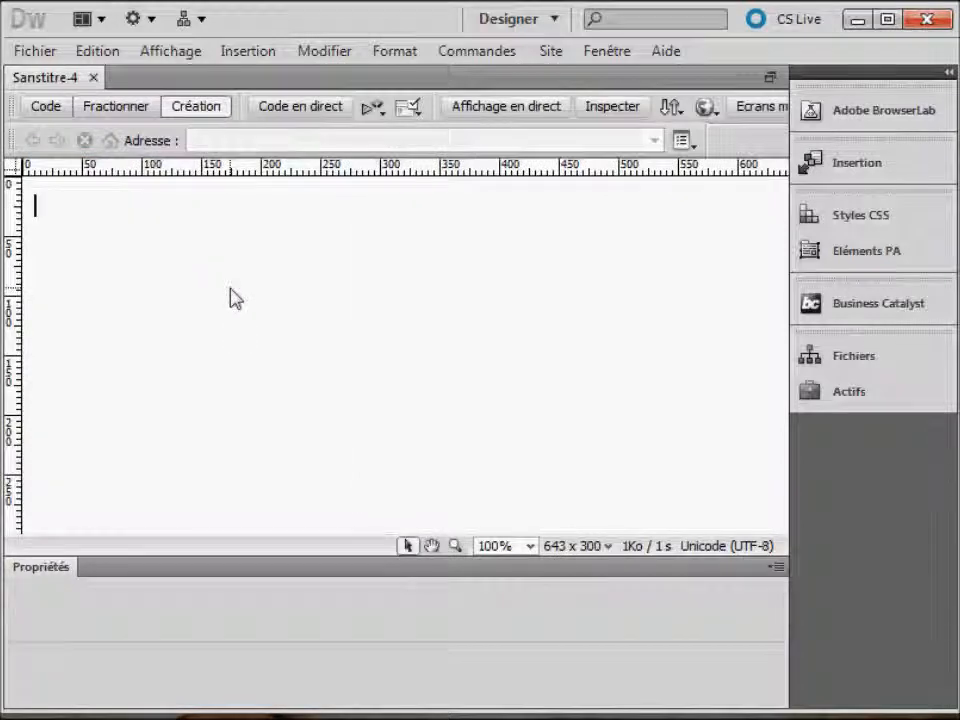
click(91, 78)
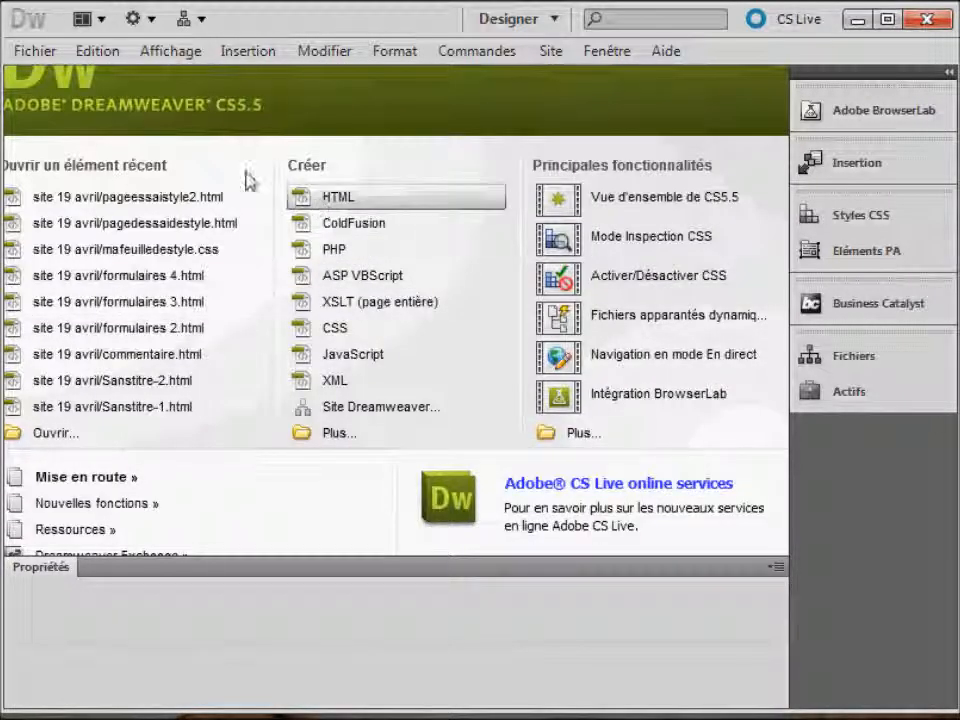
- Create a blank HTML page with no layout, linked to the existing style sheet mafeuillestyle2.css from the site 19 avril folder
click(30, 52)
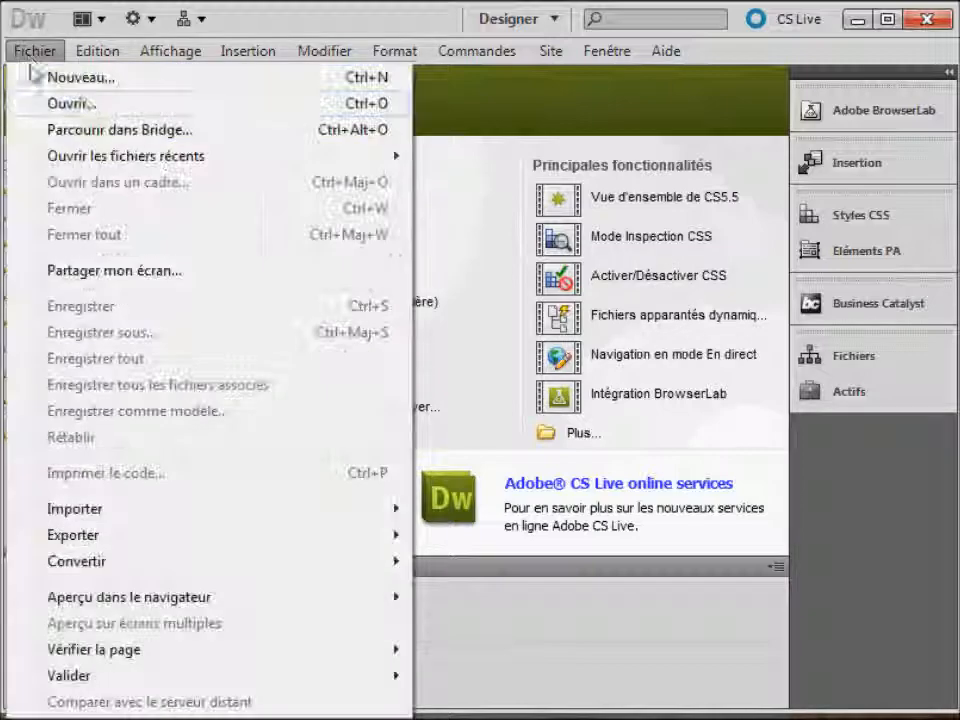
click(112, 78)
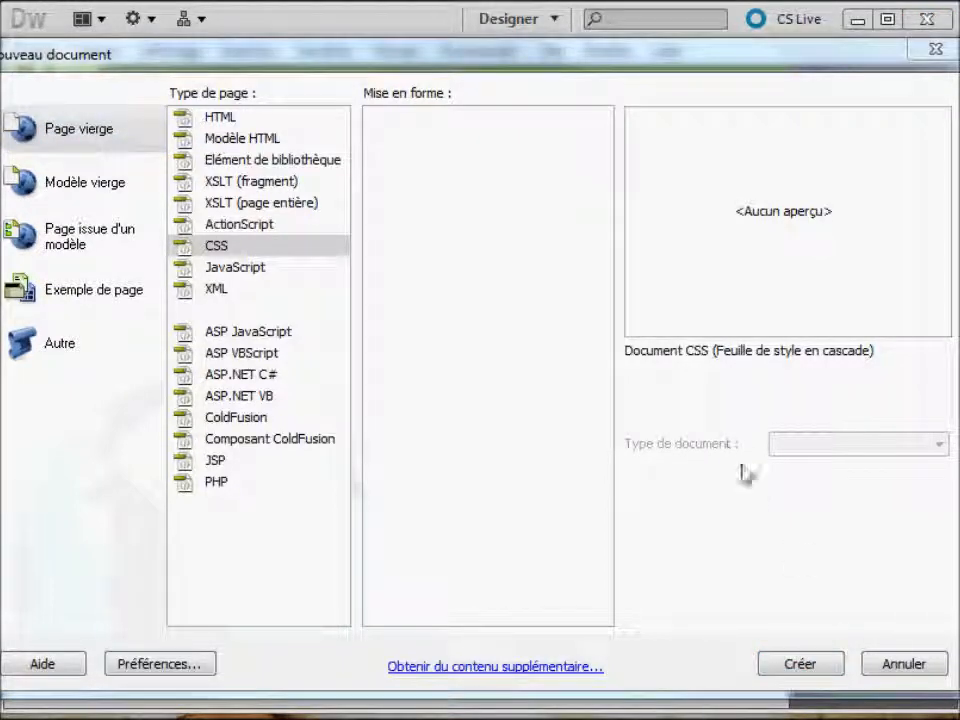
click(212, 117)
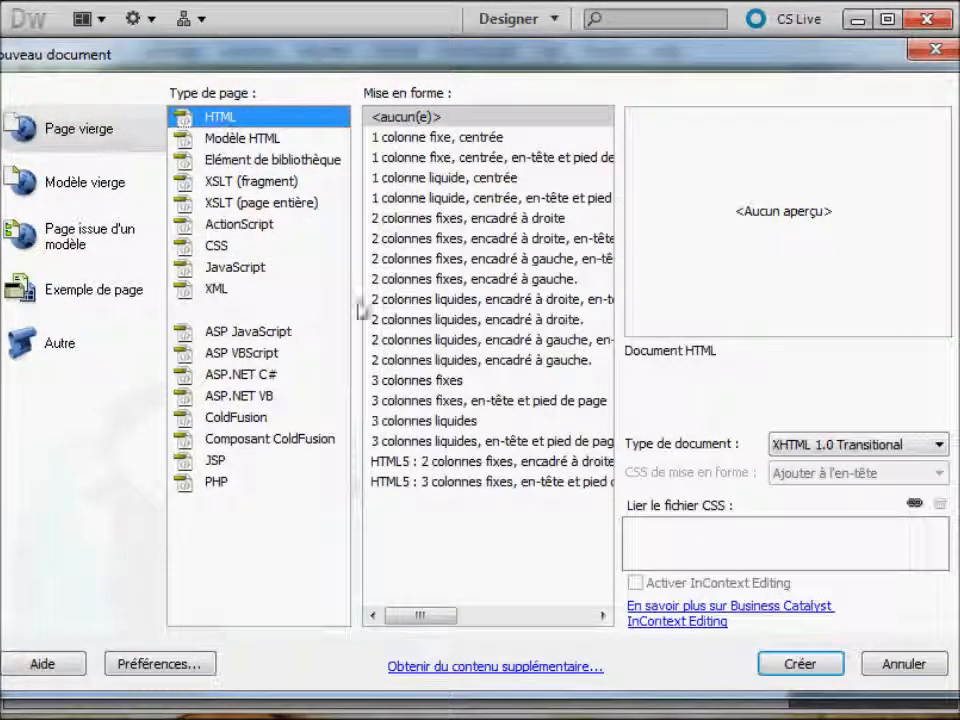
click(917, 507)
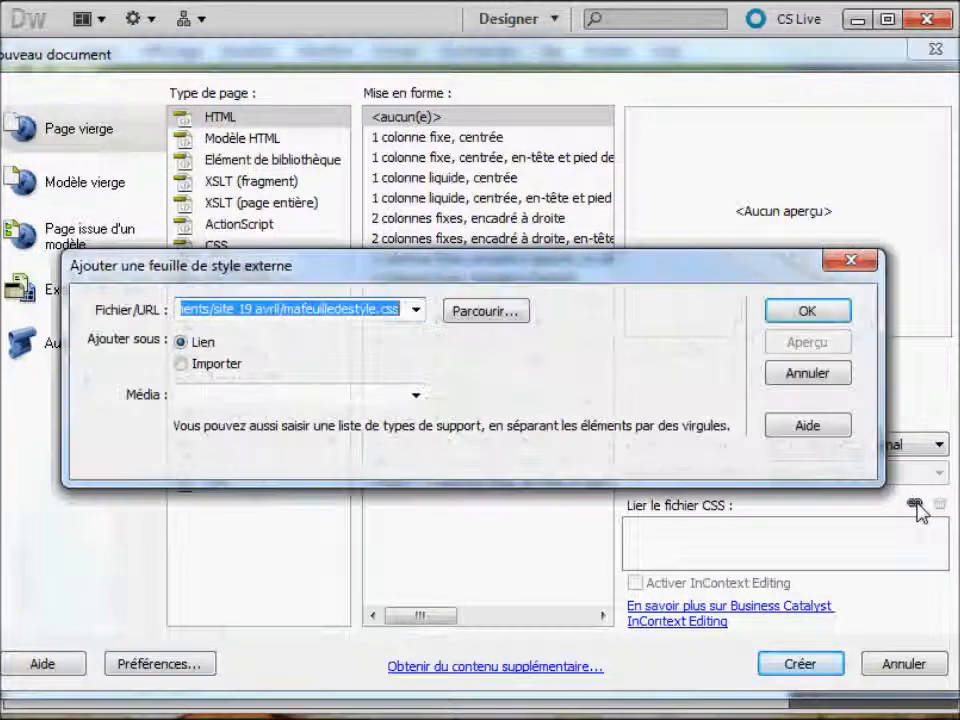
click(487, 313)
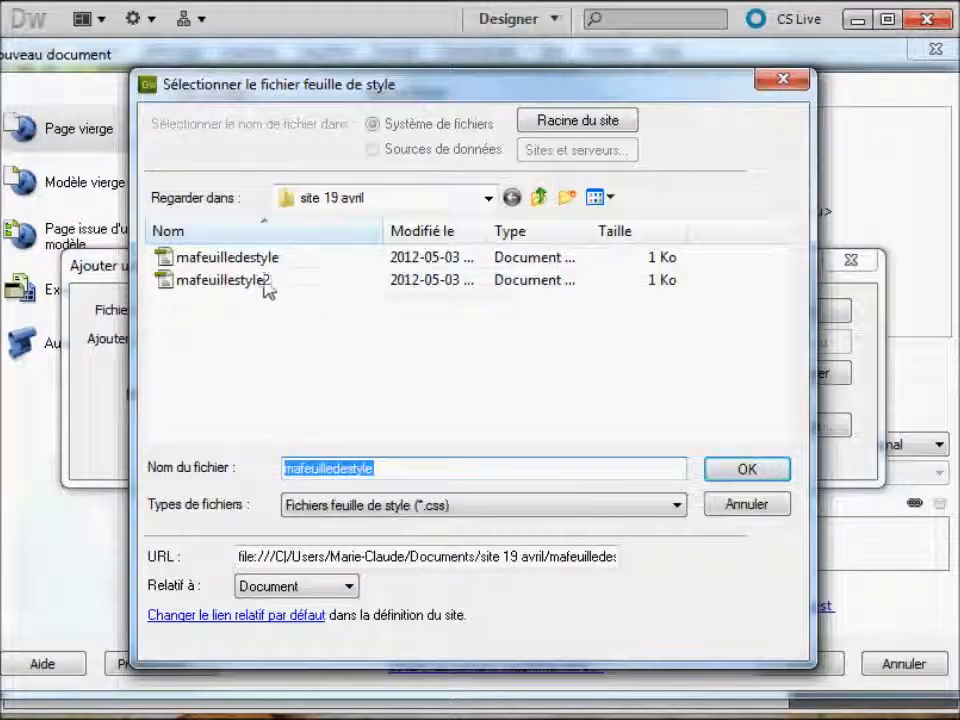
click(259, 282)
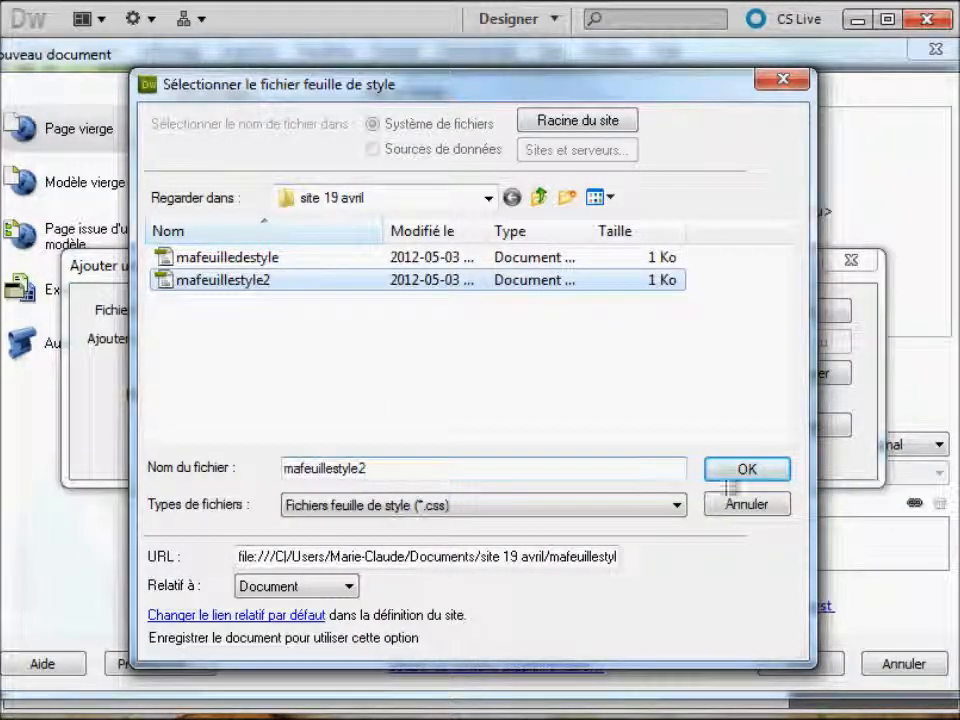
click(745, 470)
click(478, 455)
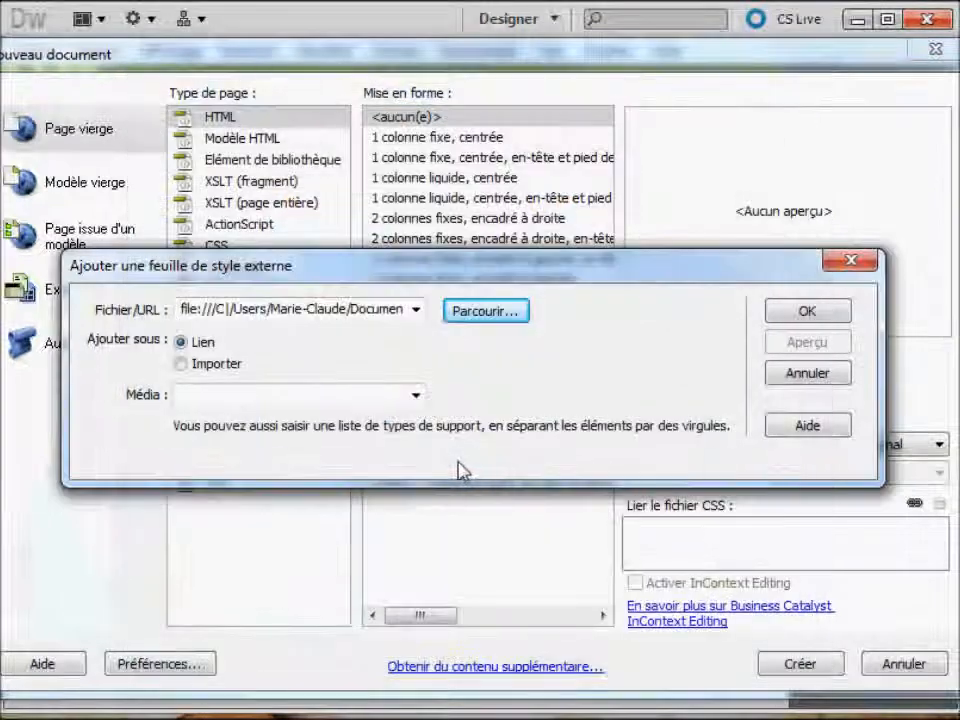
click(795, 314)
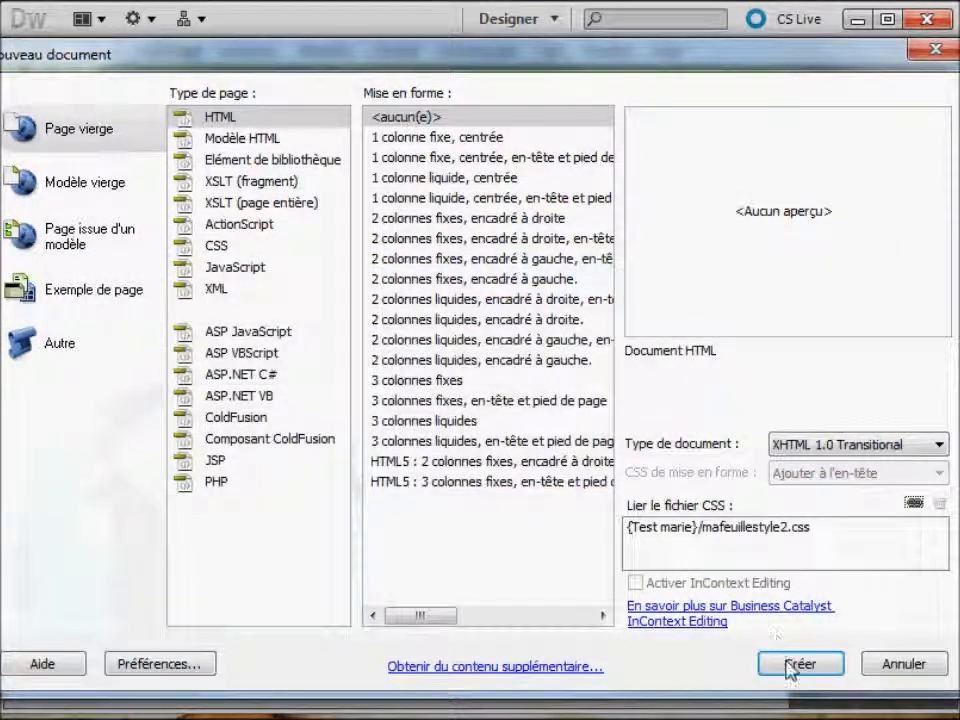
click(797, 665)
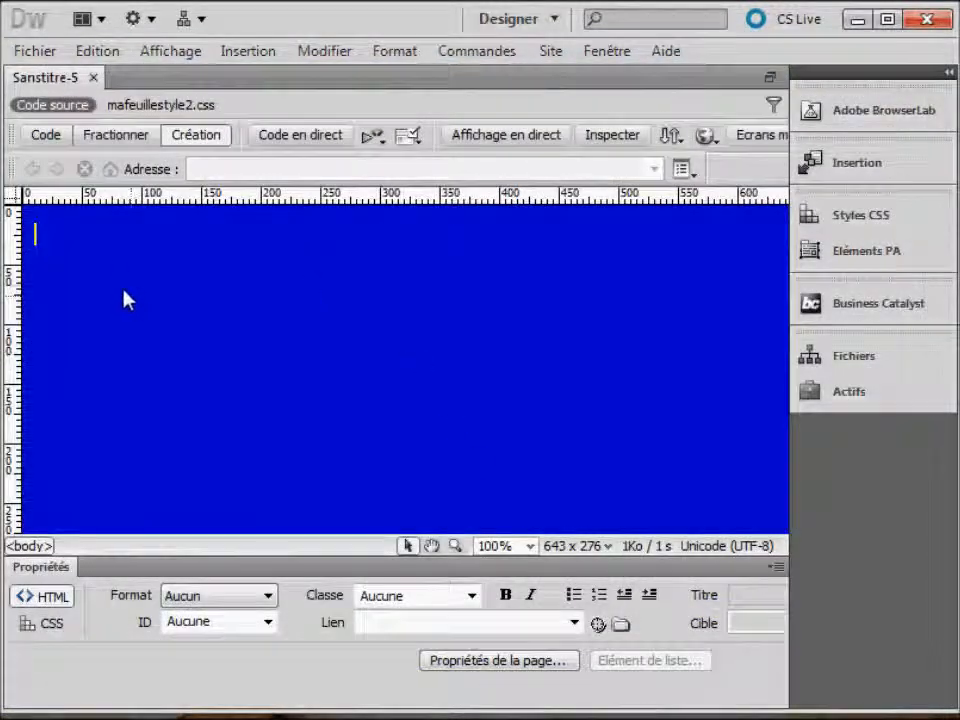
- Format the page's first line as heading 2 (En-tête 2) and enter the text "fsdfsdfs"
click(267, 596)
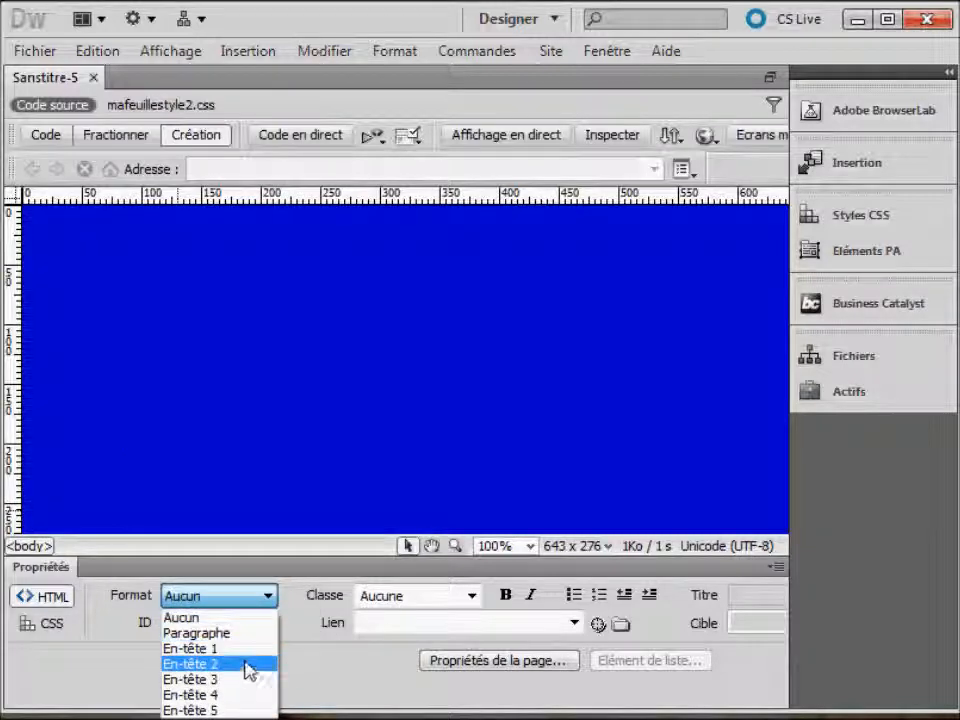
click(249, 664)
text(fsdfsdfs)
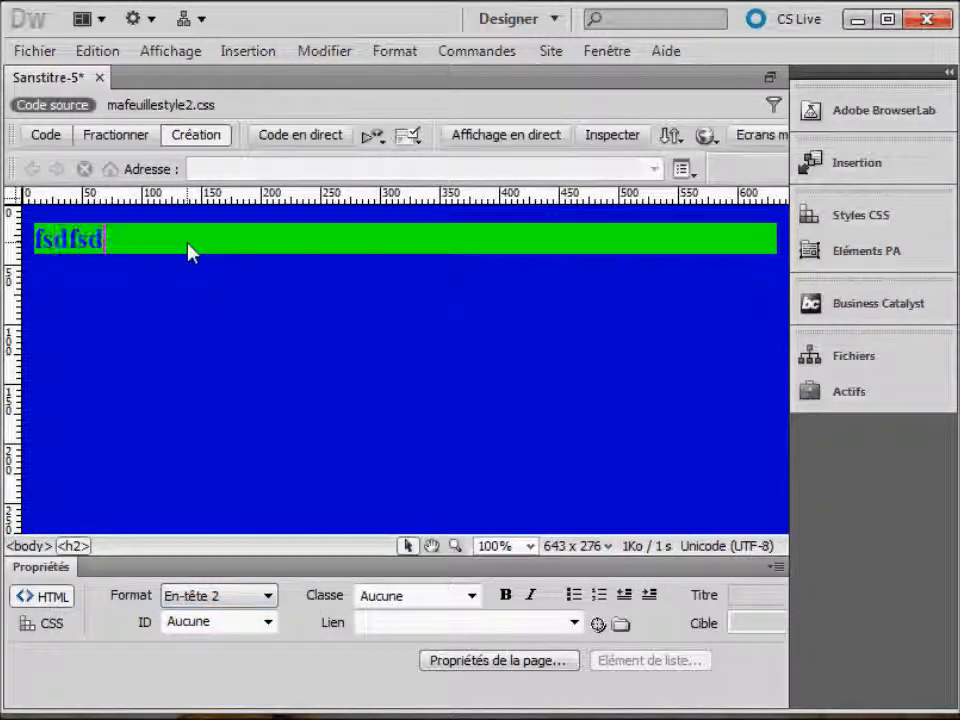
- Close the page, saving it as Sanstitre-5 in the site 19 avril folder
click(99, 77)
click(435, 423)
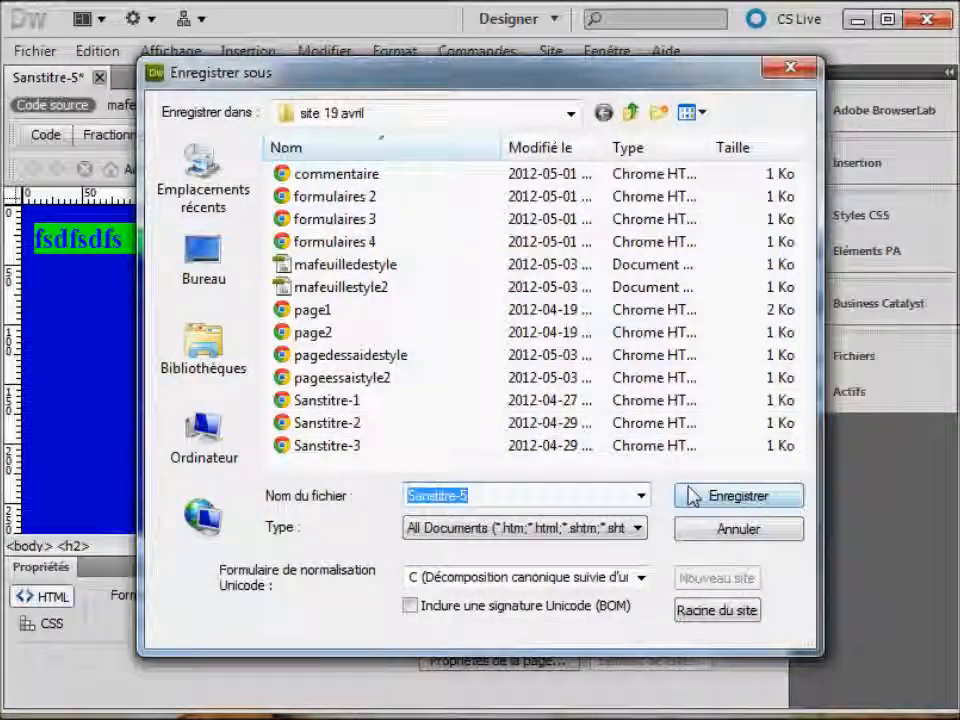
click(688, 496)
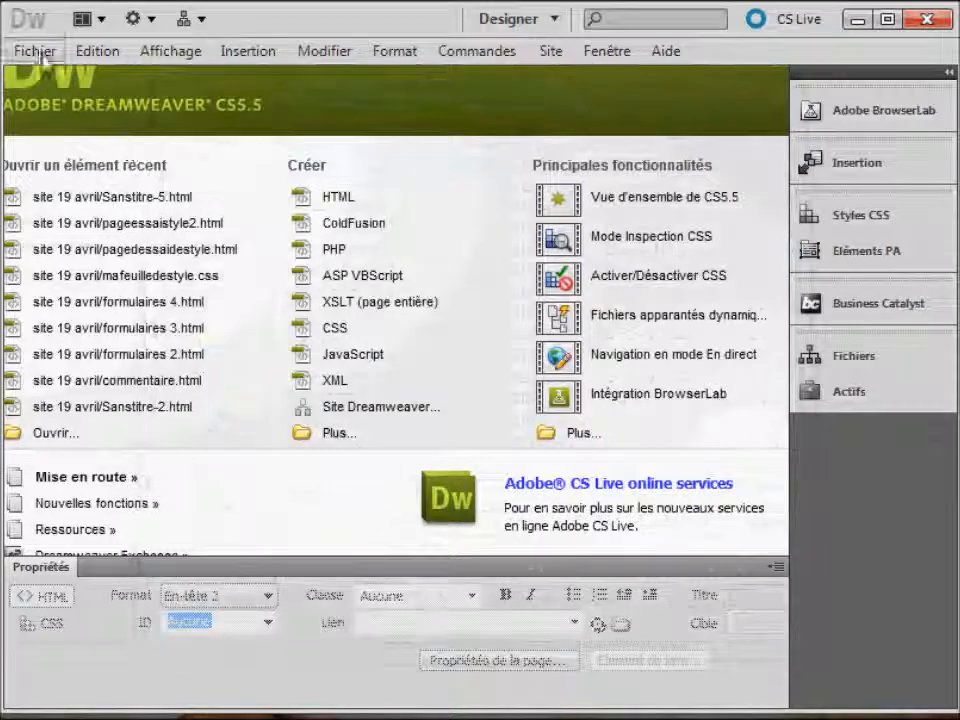
- Start another new HTML document and add mafeuilledestyle.css to its linked style sheets as a link
click(36, 52)
click(52, 86)
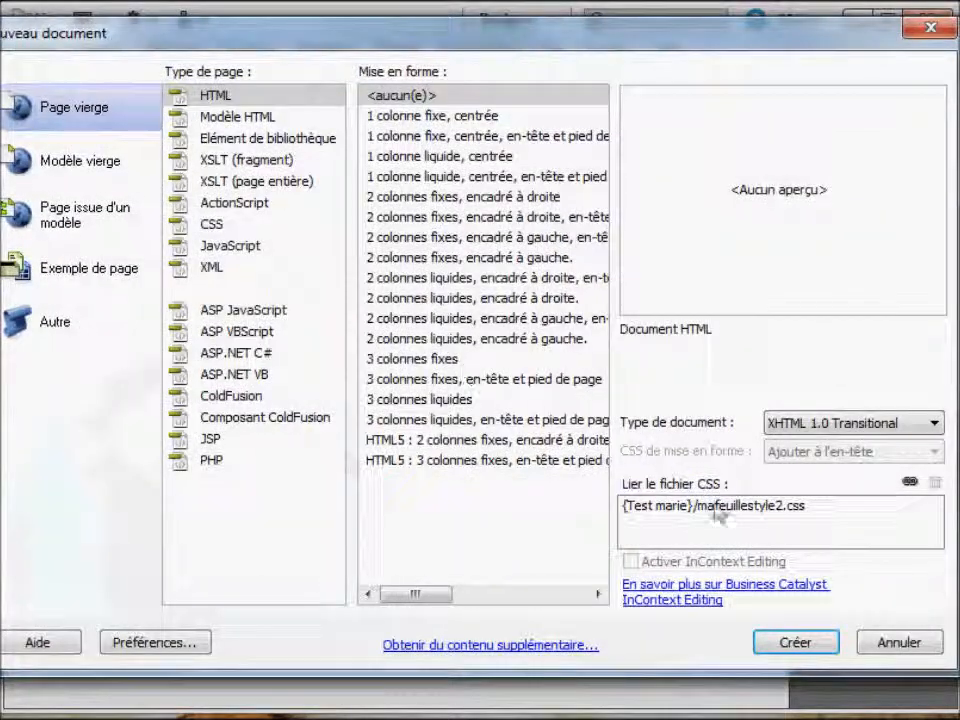
click(907, 484)
click(411, 374)
click(411, 376)
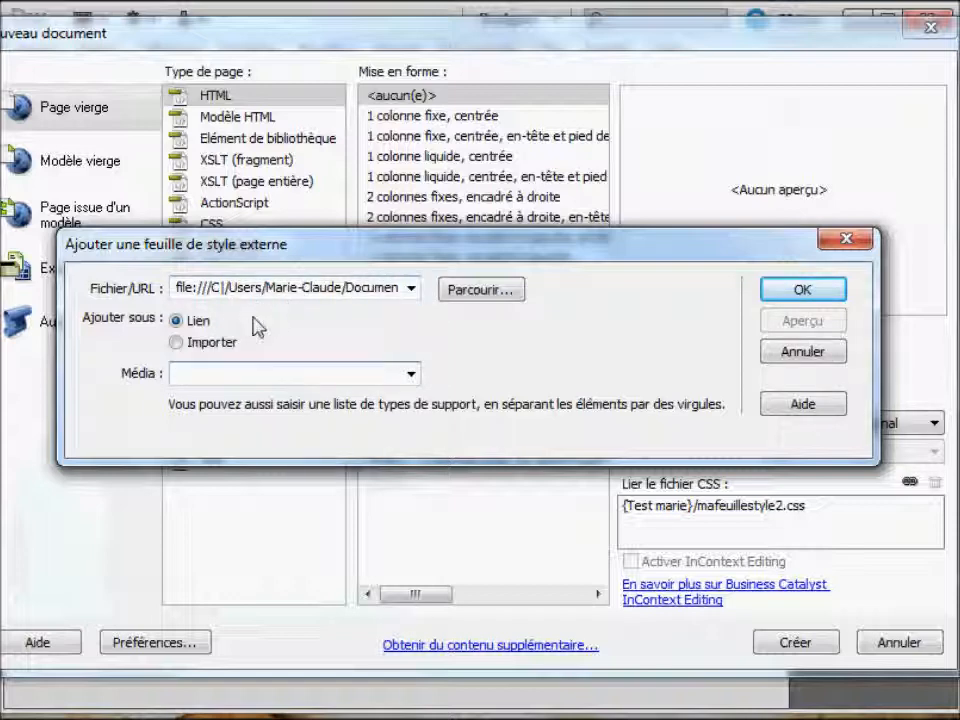
click(479, 290)
click(245, 236)
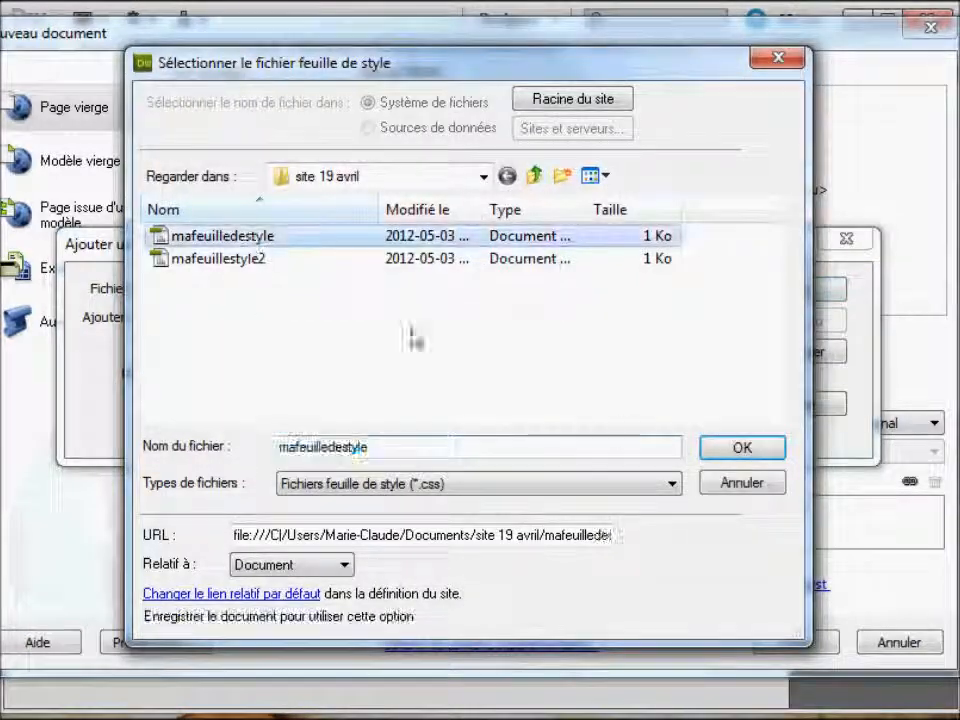
click(743, 448)
click(467, 433)
click(410, 373)
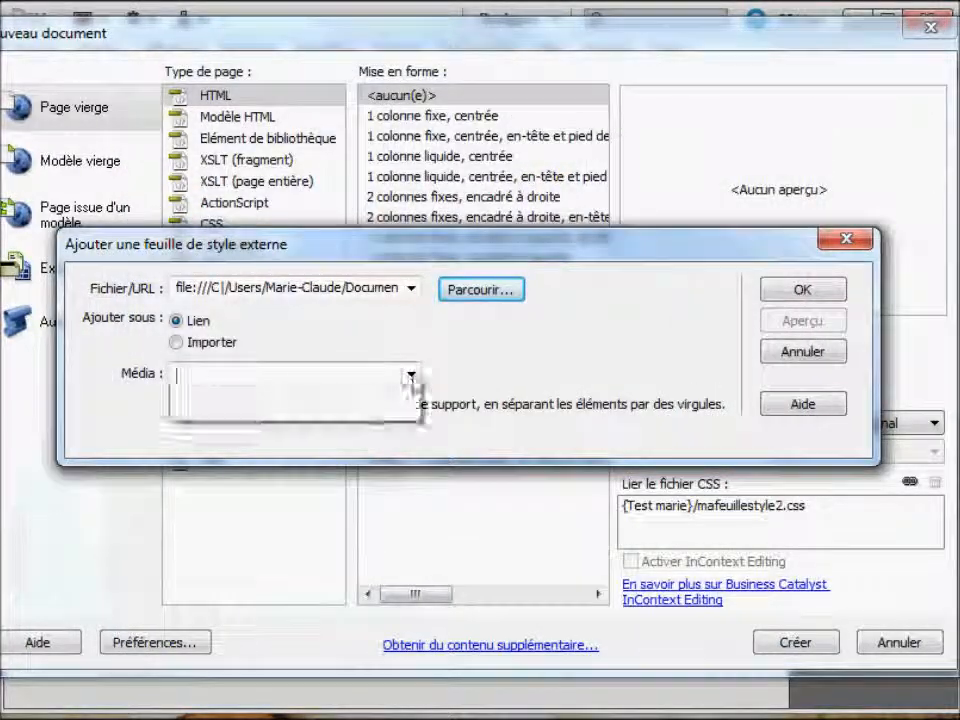
click(797, 292)
- Remove mafeuillestyle2.css and mafeuilledestyle.css from the new document's linked style sheets, and create the blank HTML page
click(769, 521)
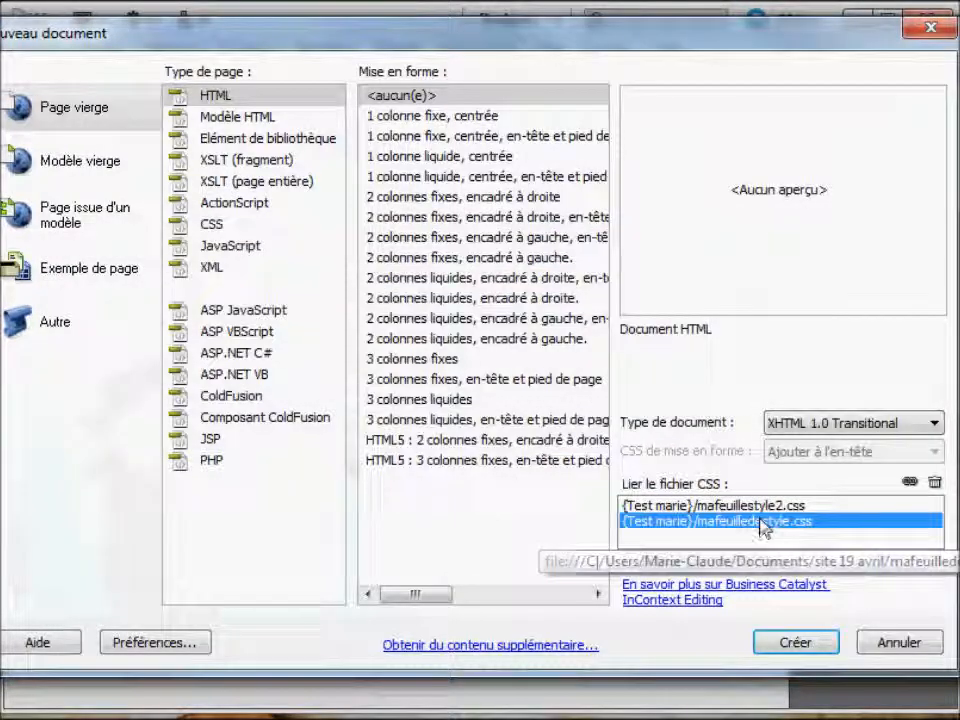
click(760, 506)
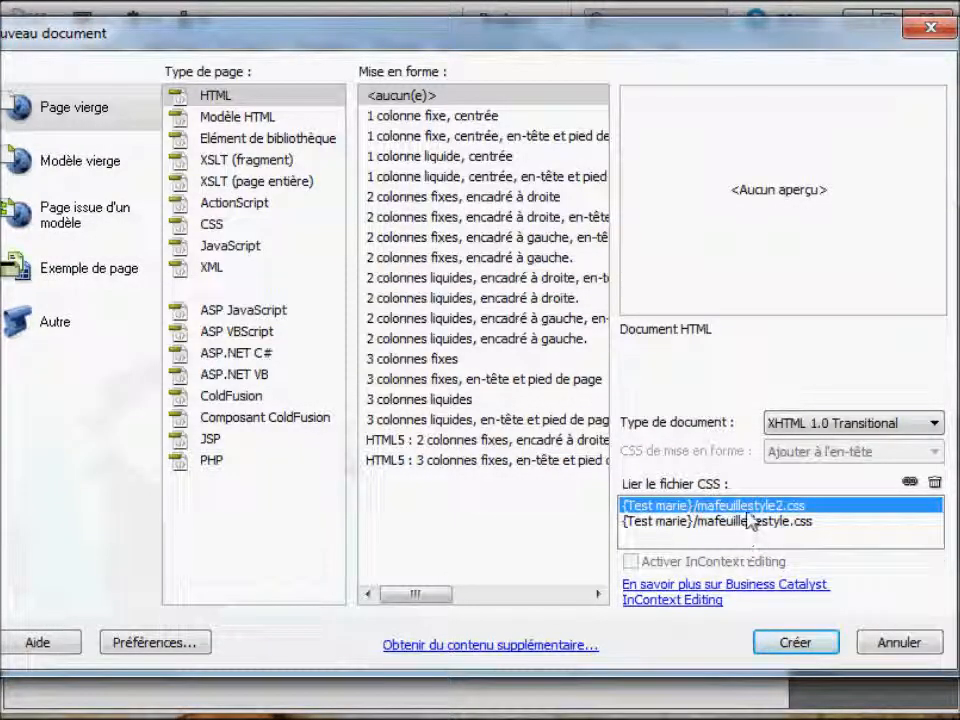
click(935, 483)
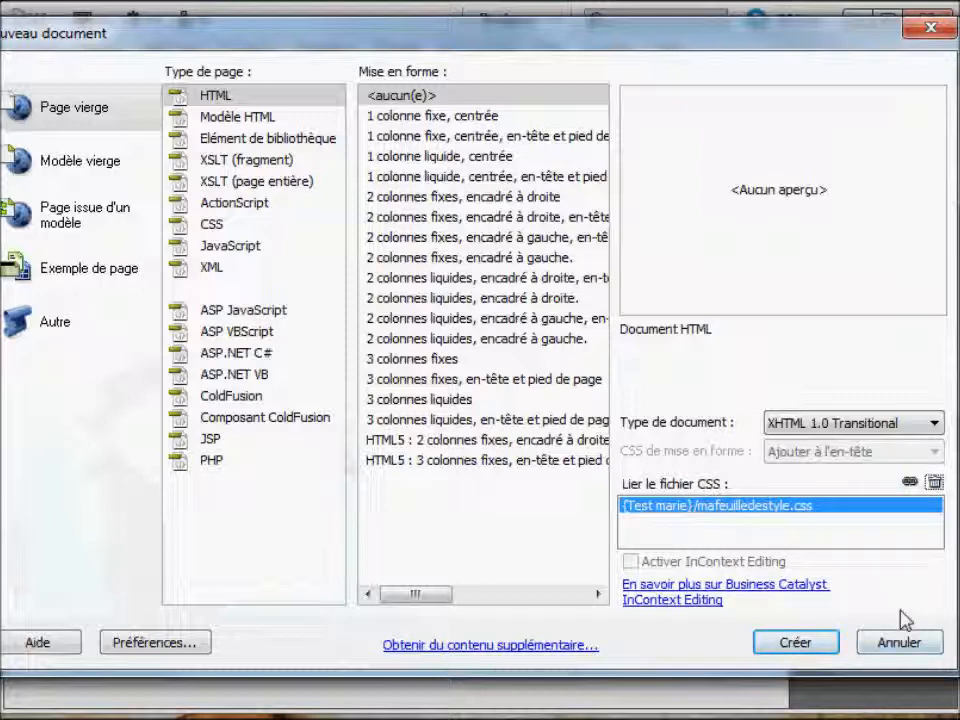
click(934, 482)
click(808, 648)
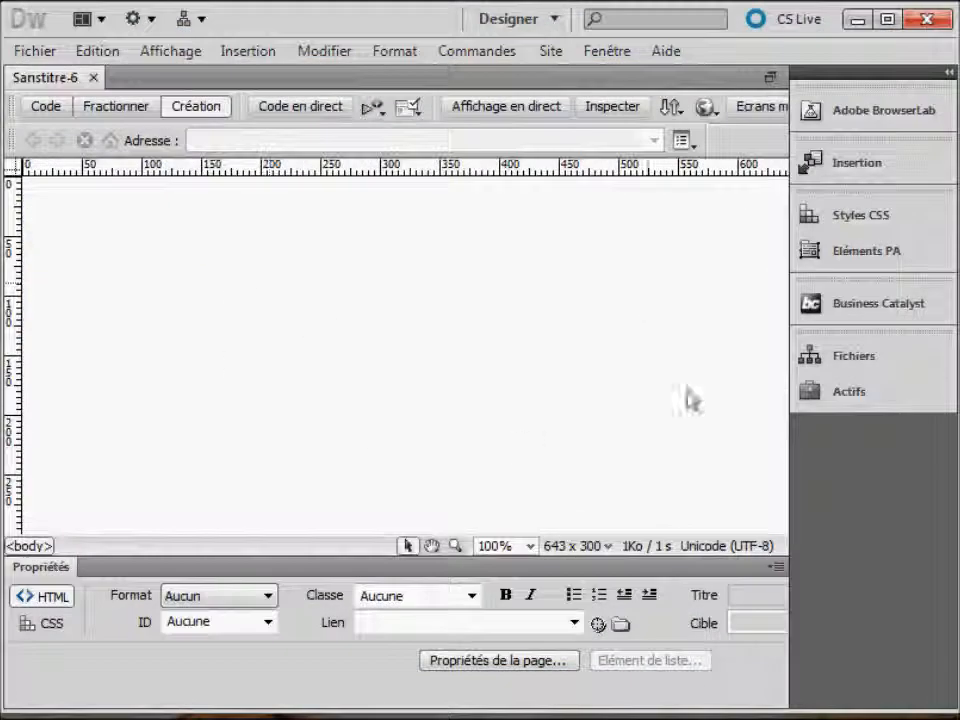
- Attach an existing external style sheet from the site 19 avril folder to the new page as a link
click(851, 214)
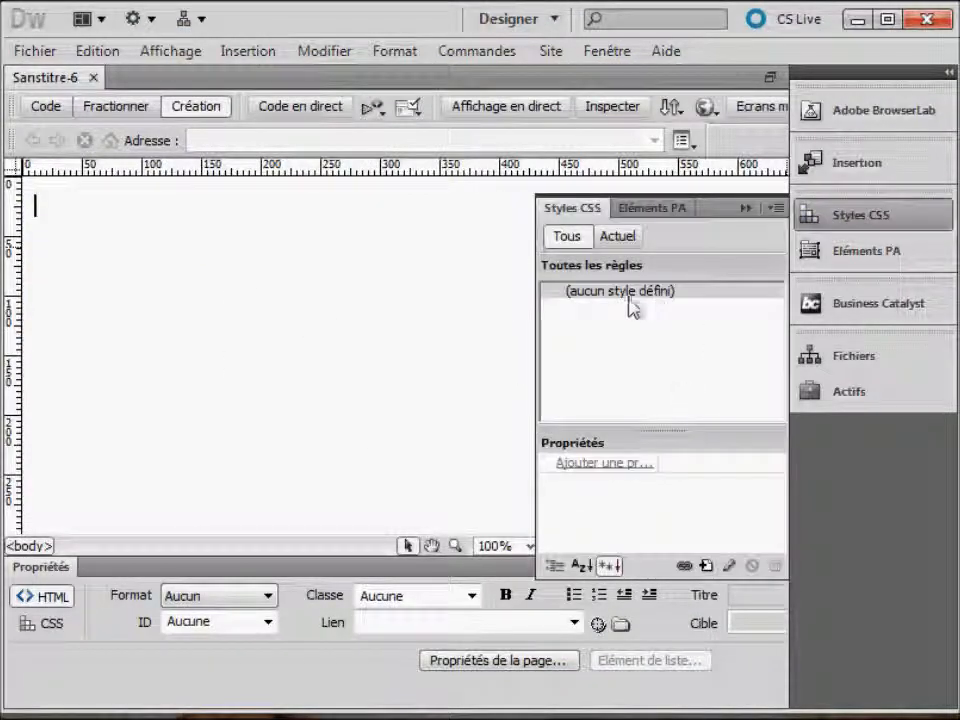
click(684, 566)
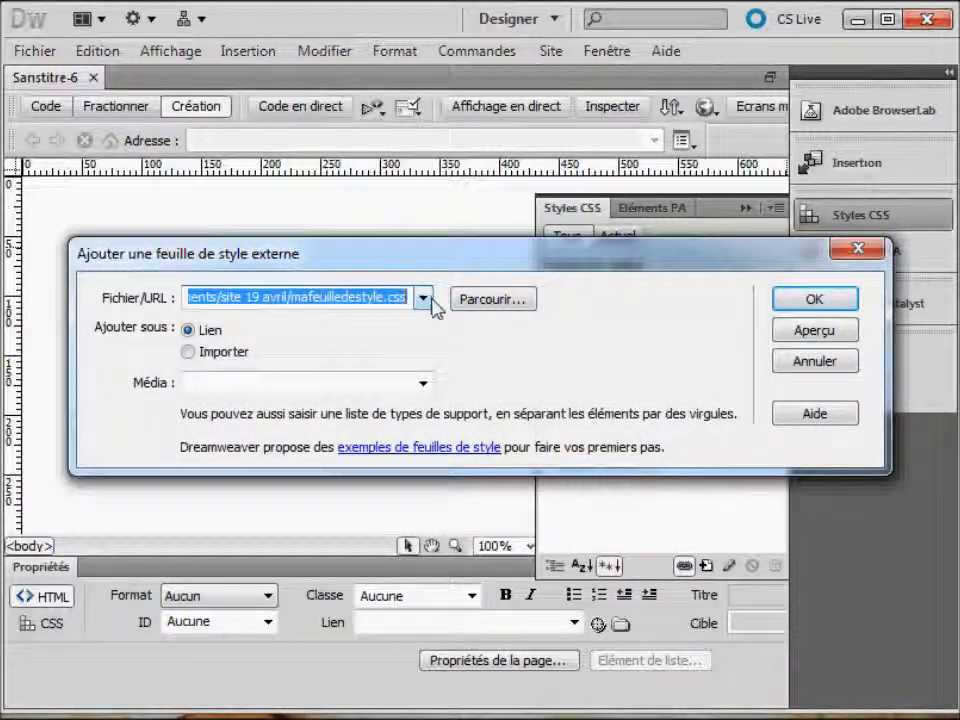
click(814, 302)
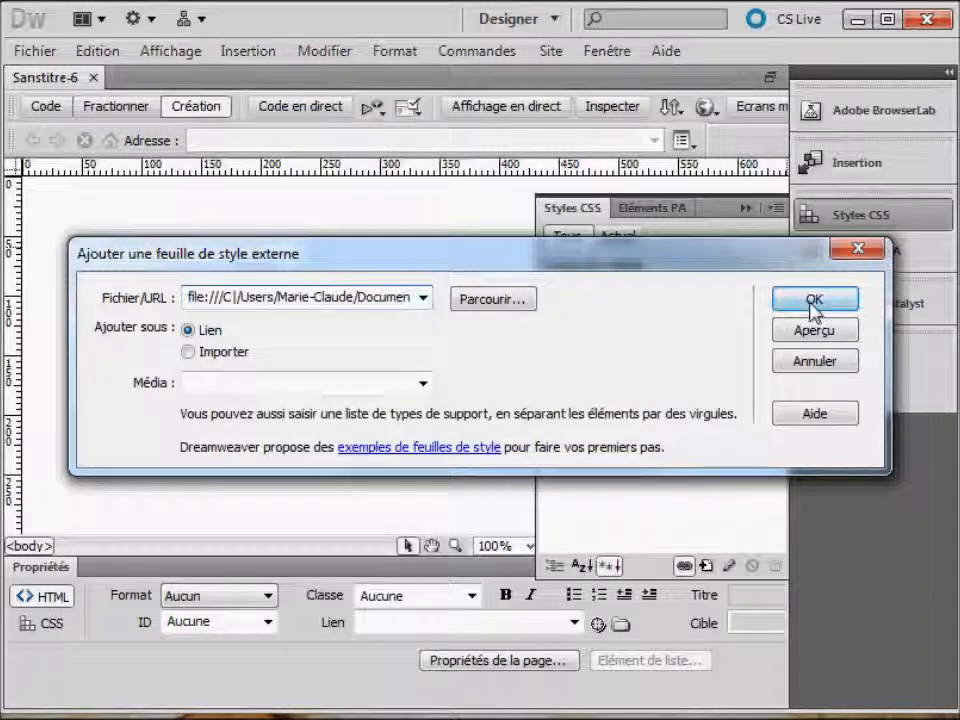